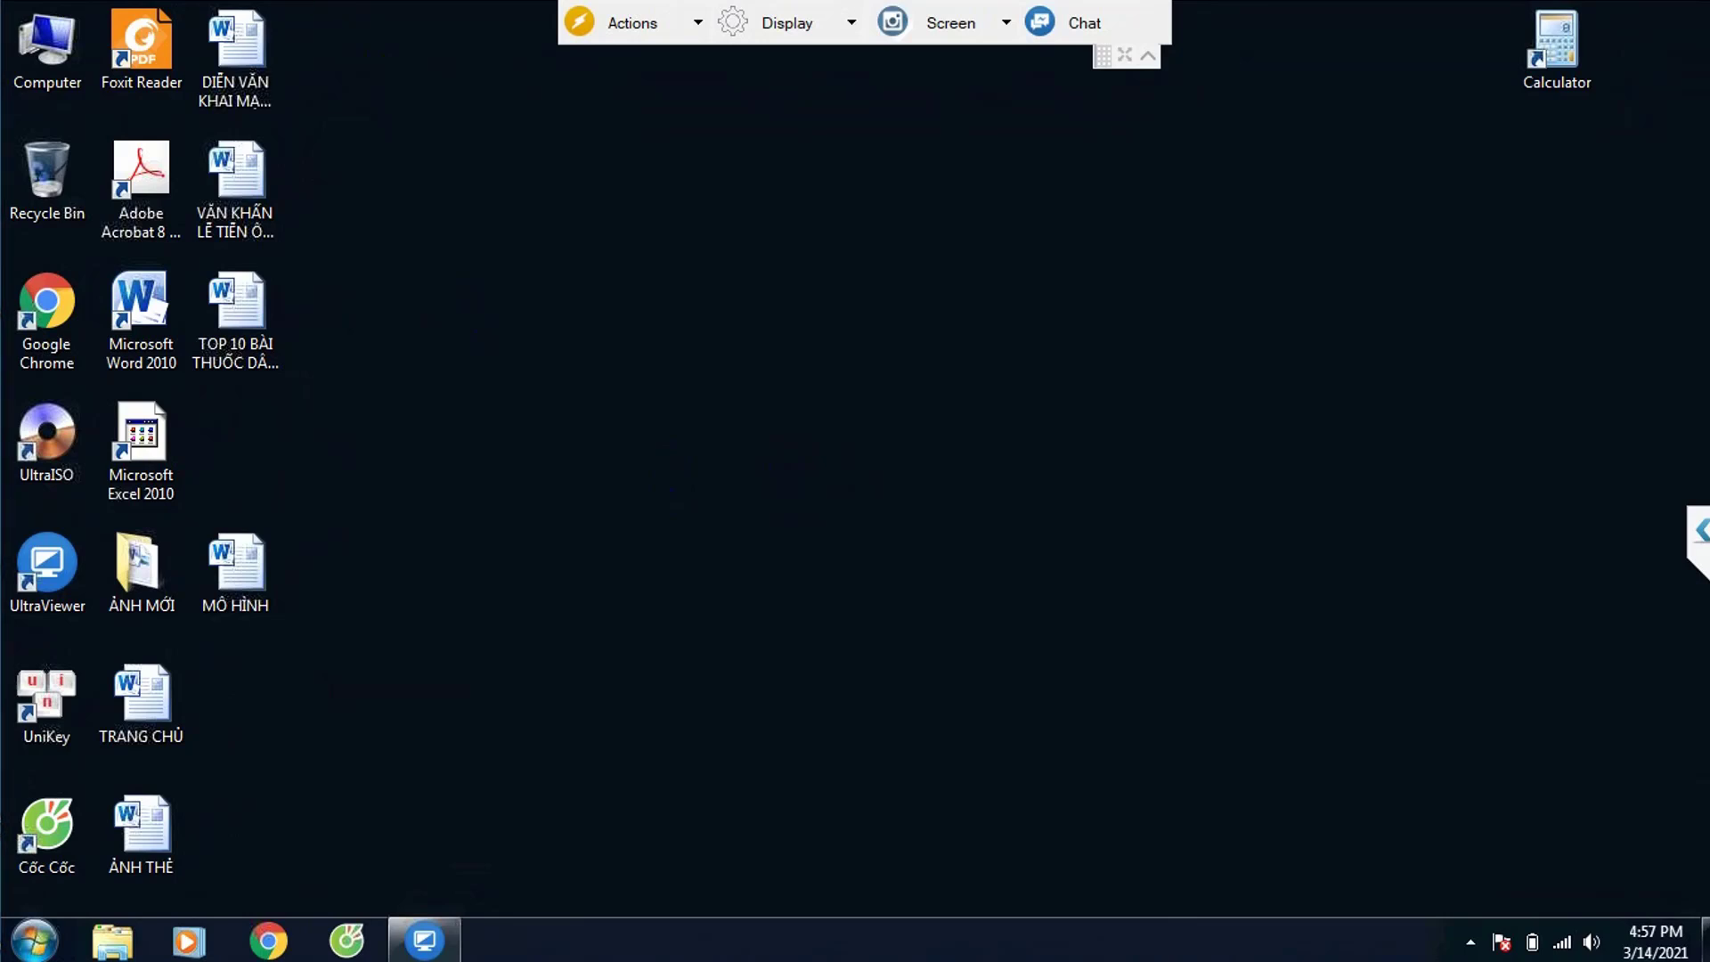
- Launch Microsoft Excel 2010 from the desktop and close it again
{"action": "right_click", "coordinate": [274, 9]}
{"action": "key", "text": "Escape"}
{"action": "right_click", "coordinate": [402, 9]}
{"action": "key", "text": "Escape"}
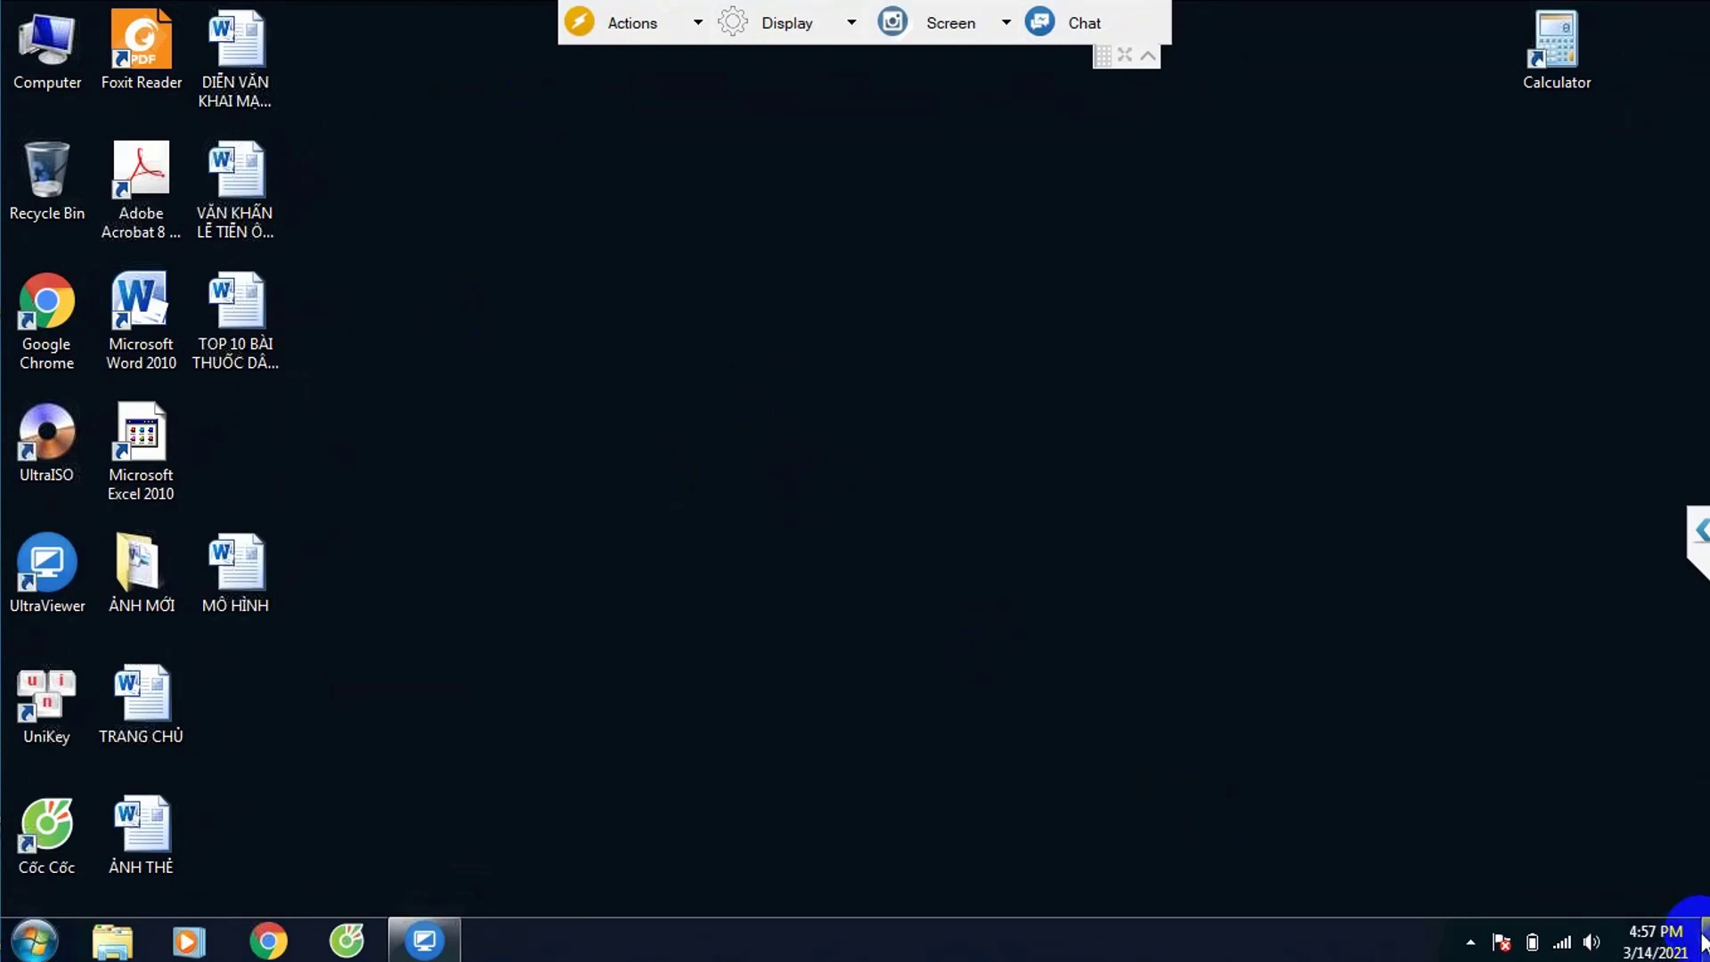
{"action": "double_click", "coordinate": [136, 433]}
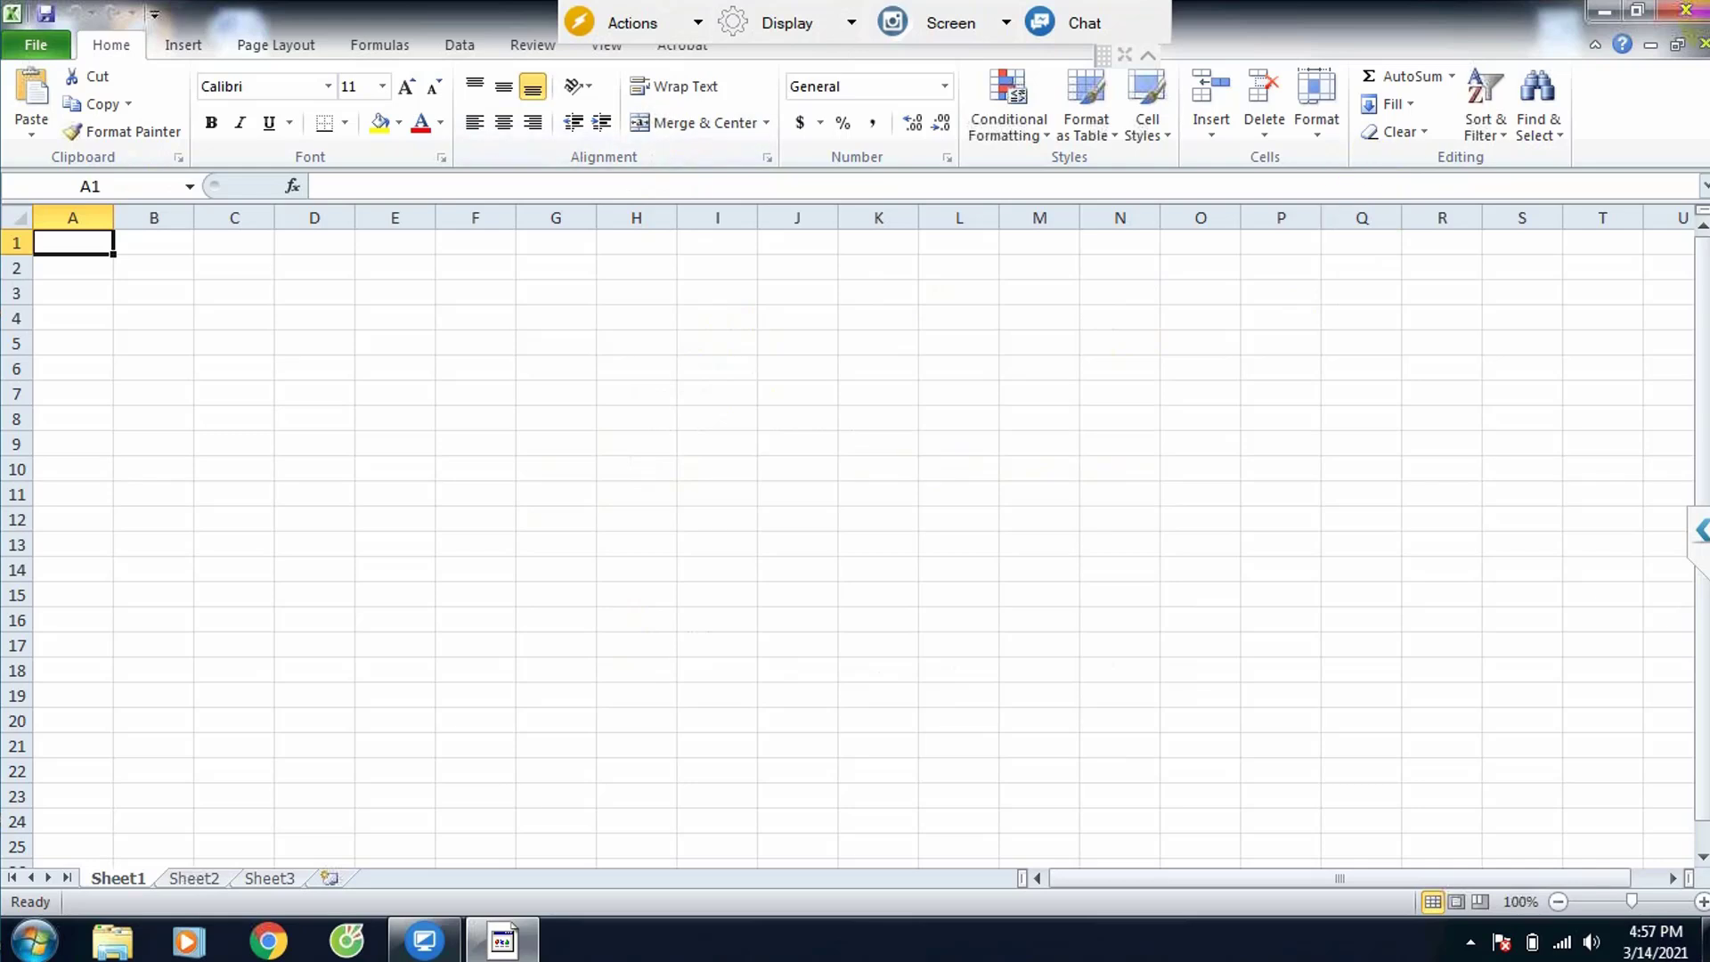
{"action": "left_click", "coordinate": [1698, 10]}
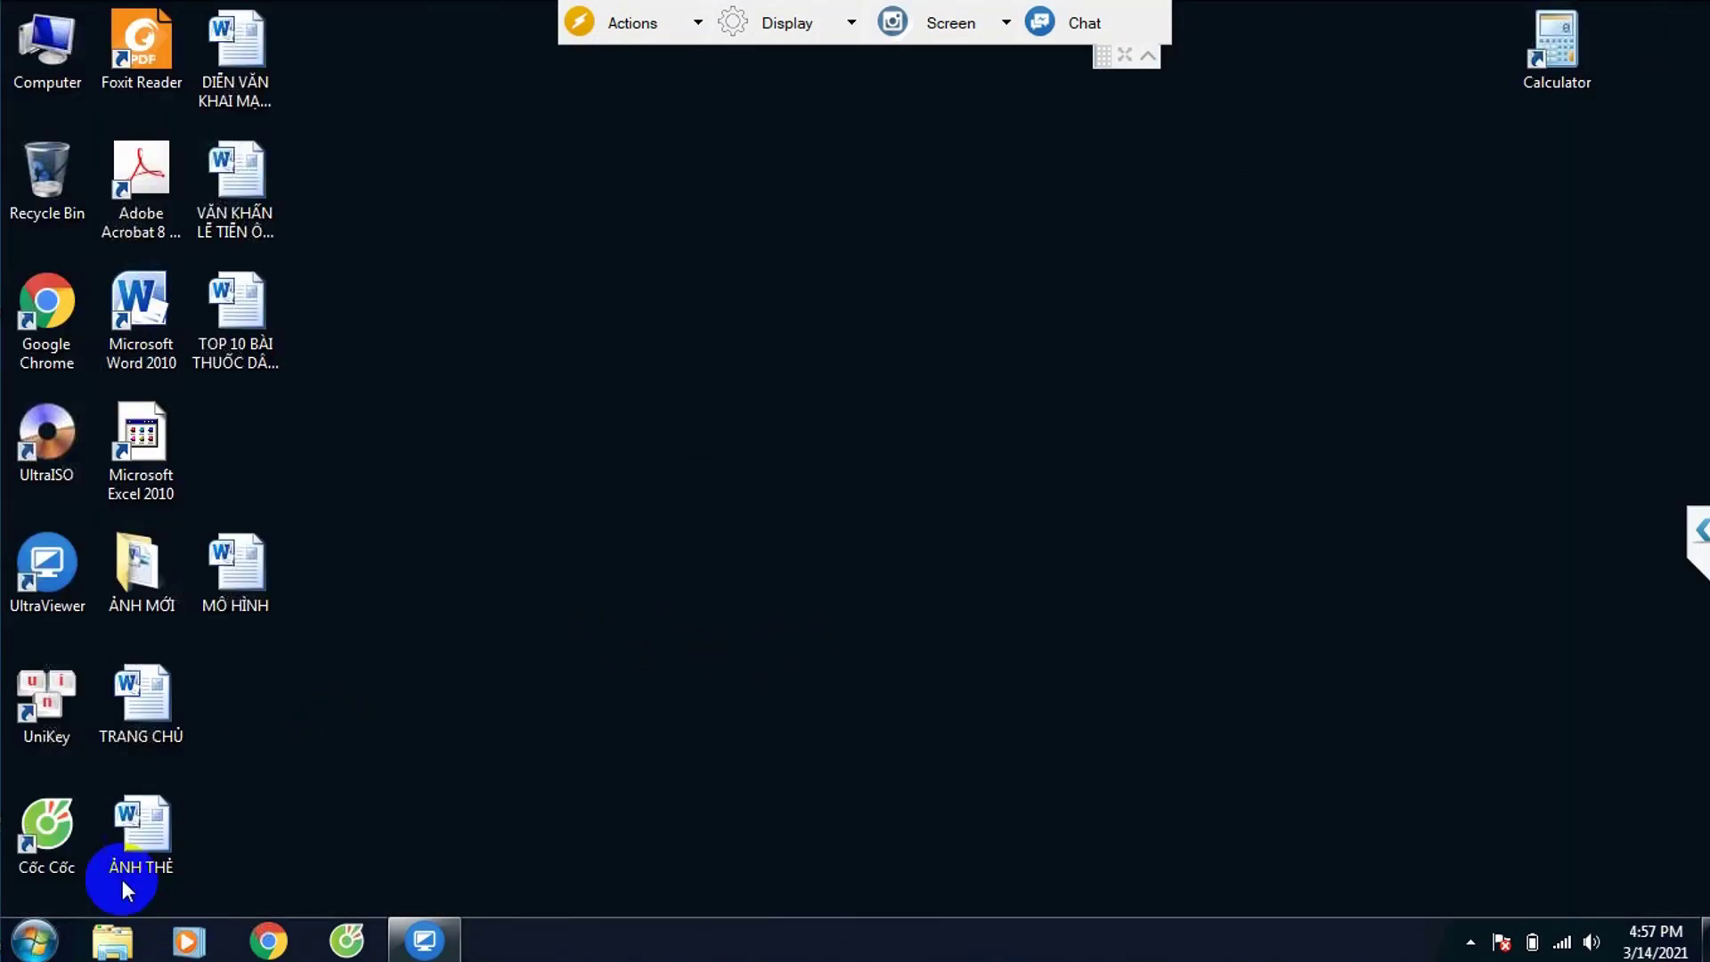
- Start Microsoft PowerPoint 2010 from All Programs > Microsoft Office
{"action": "left_click", "coordinate": [44, 950]}
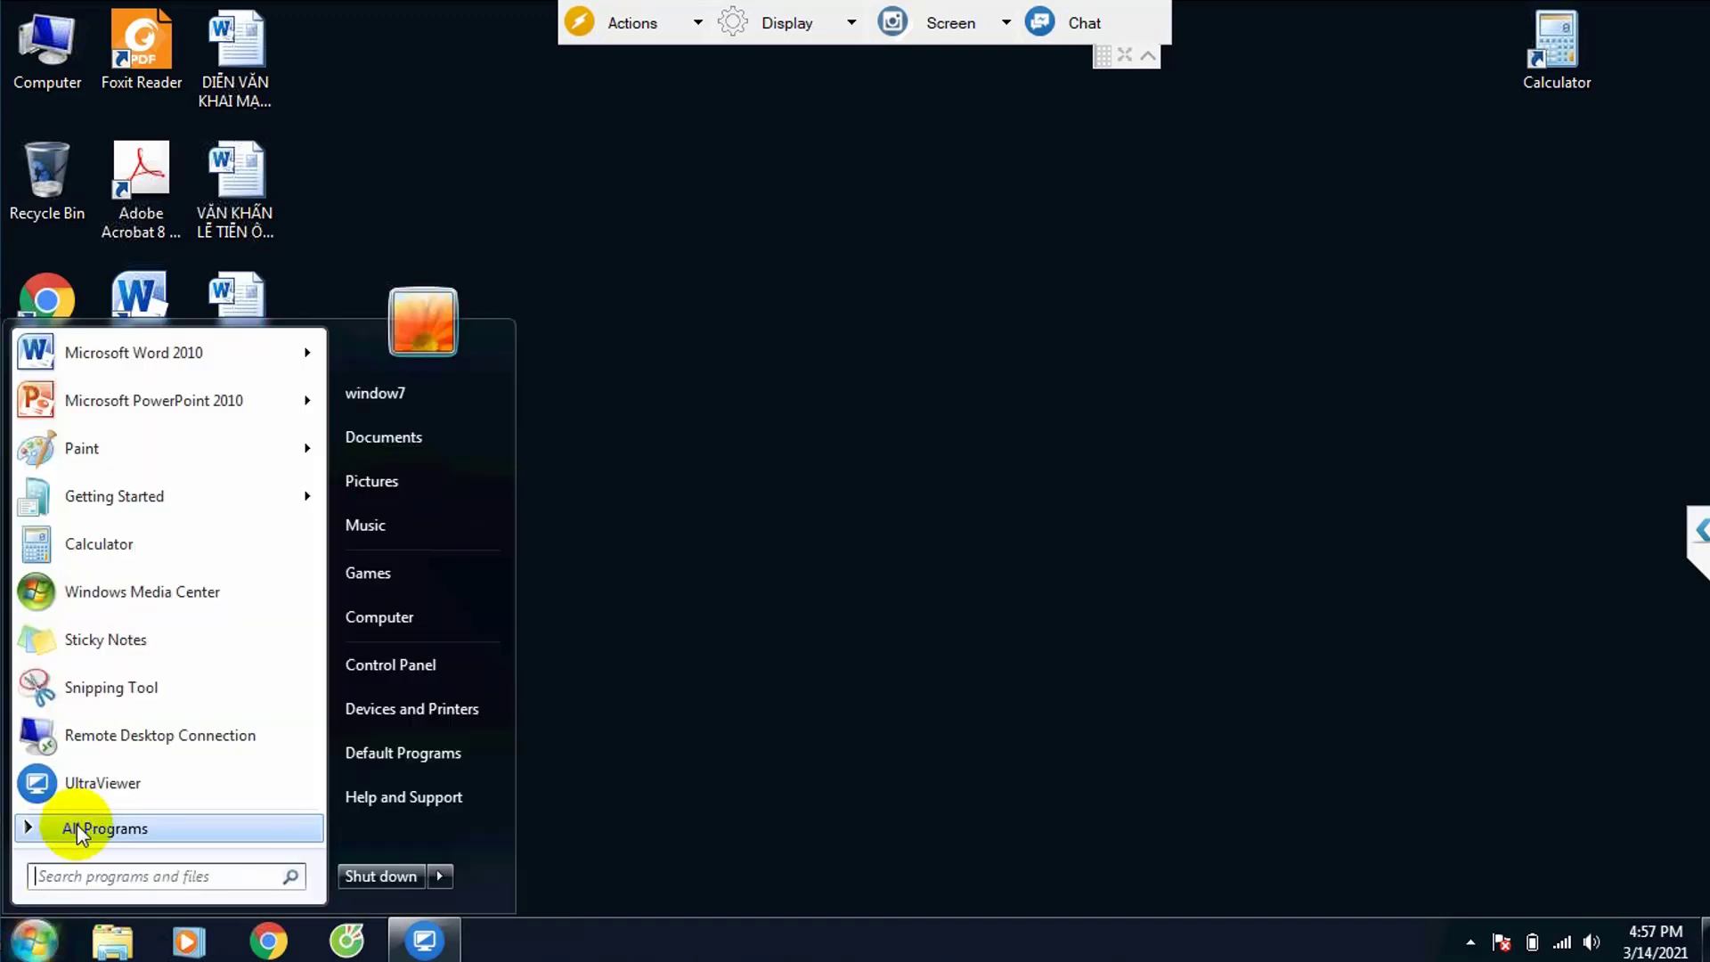
{"action": "left_click", "coordinate": [81, 830]}
{"action": "scroll", "coordinate": [226, 655], "scroll_direction": "down", "scroll_amount": 3}
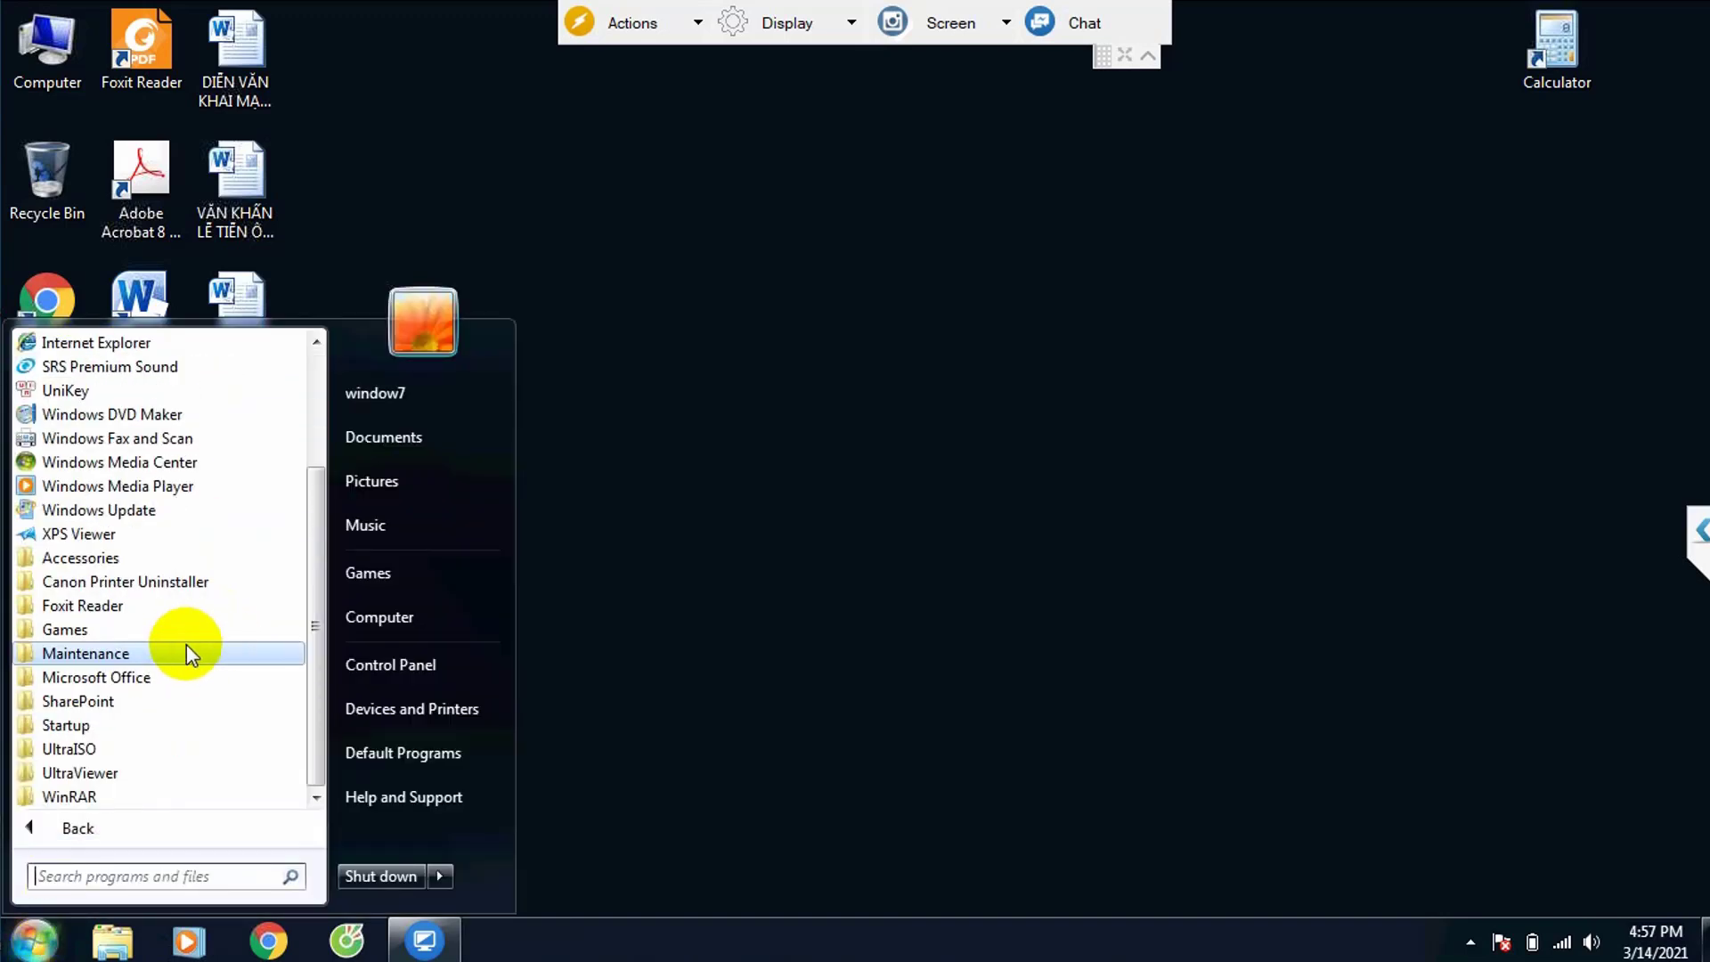
{"action": "left_click", "coordinate": [127, 681]}
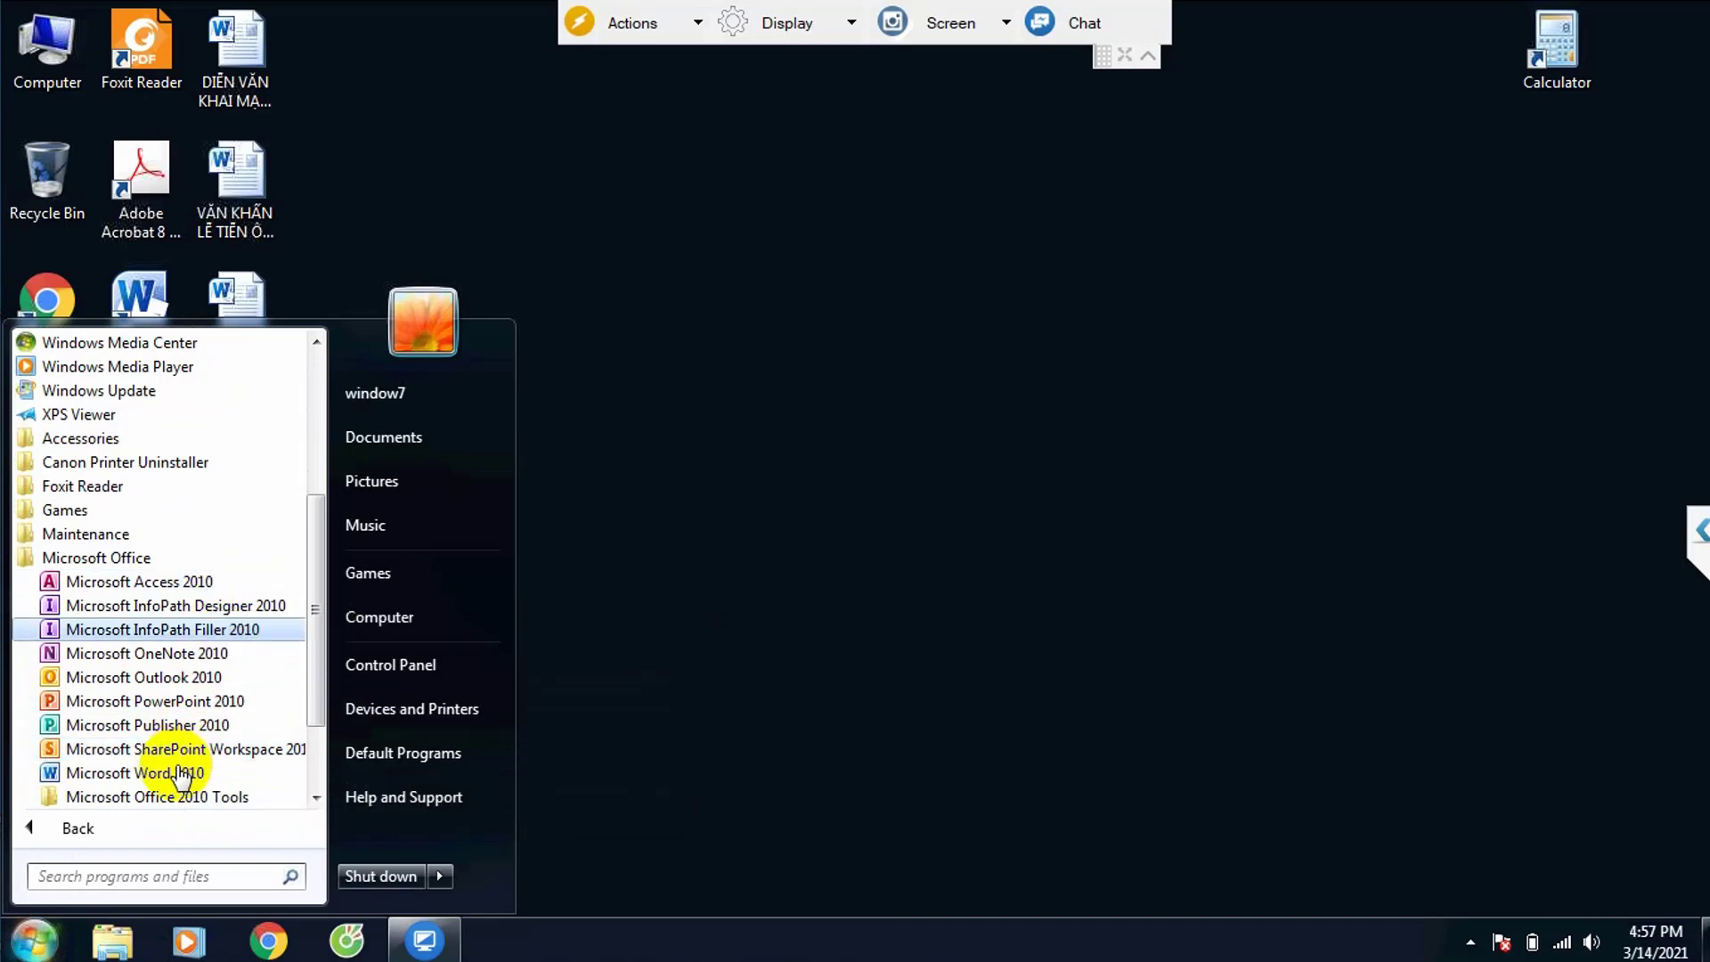
{"action": "left_click", "coordinate": [156, 701]}
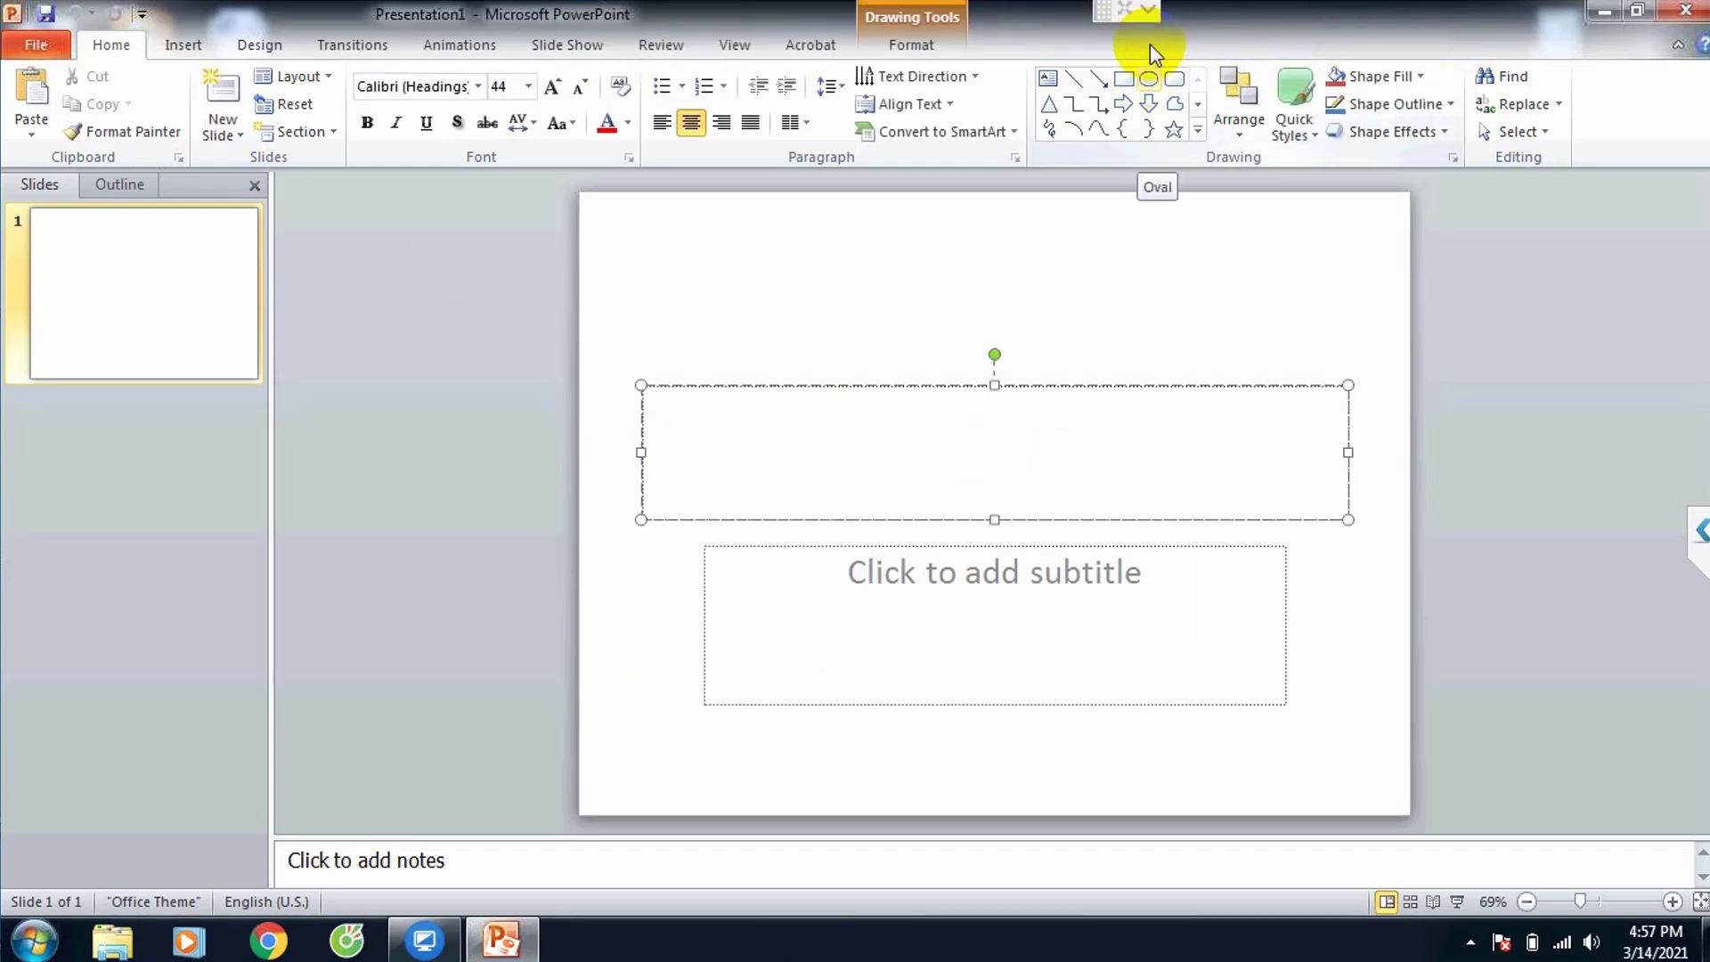
- Insert the GHÉP XE NGANG NGOÀI THỰC TẾ video from Downloads onto the title slide
{"action": "left_click", "coordinate": [212, 53]}
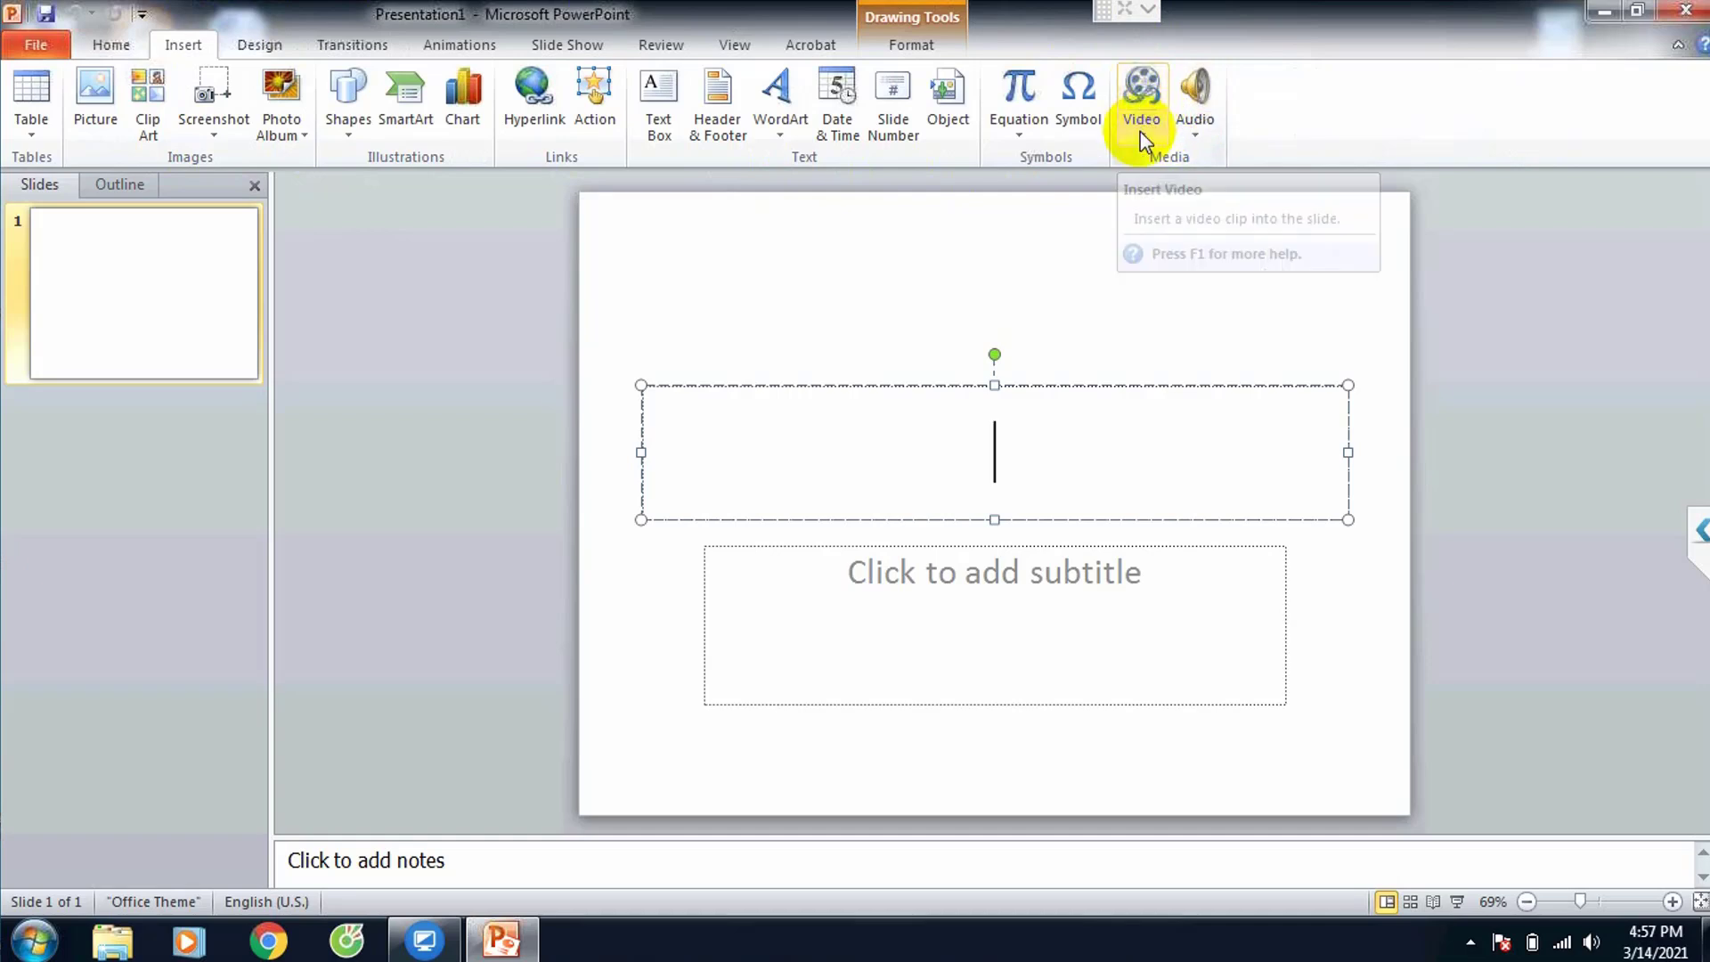
{"action": "left_click", "coordinate": [1138, 93]}
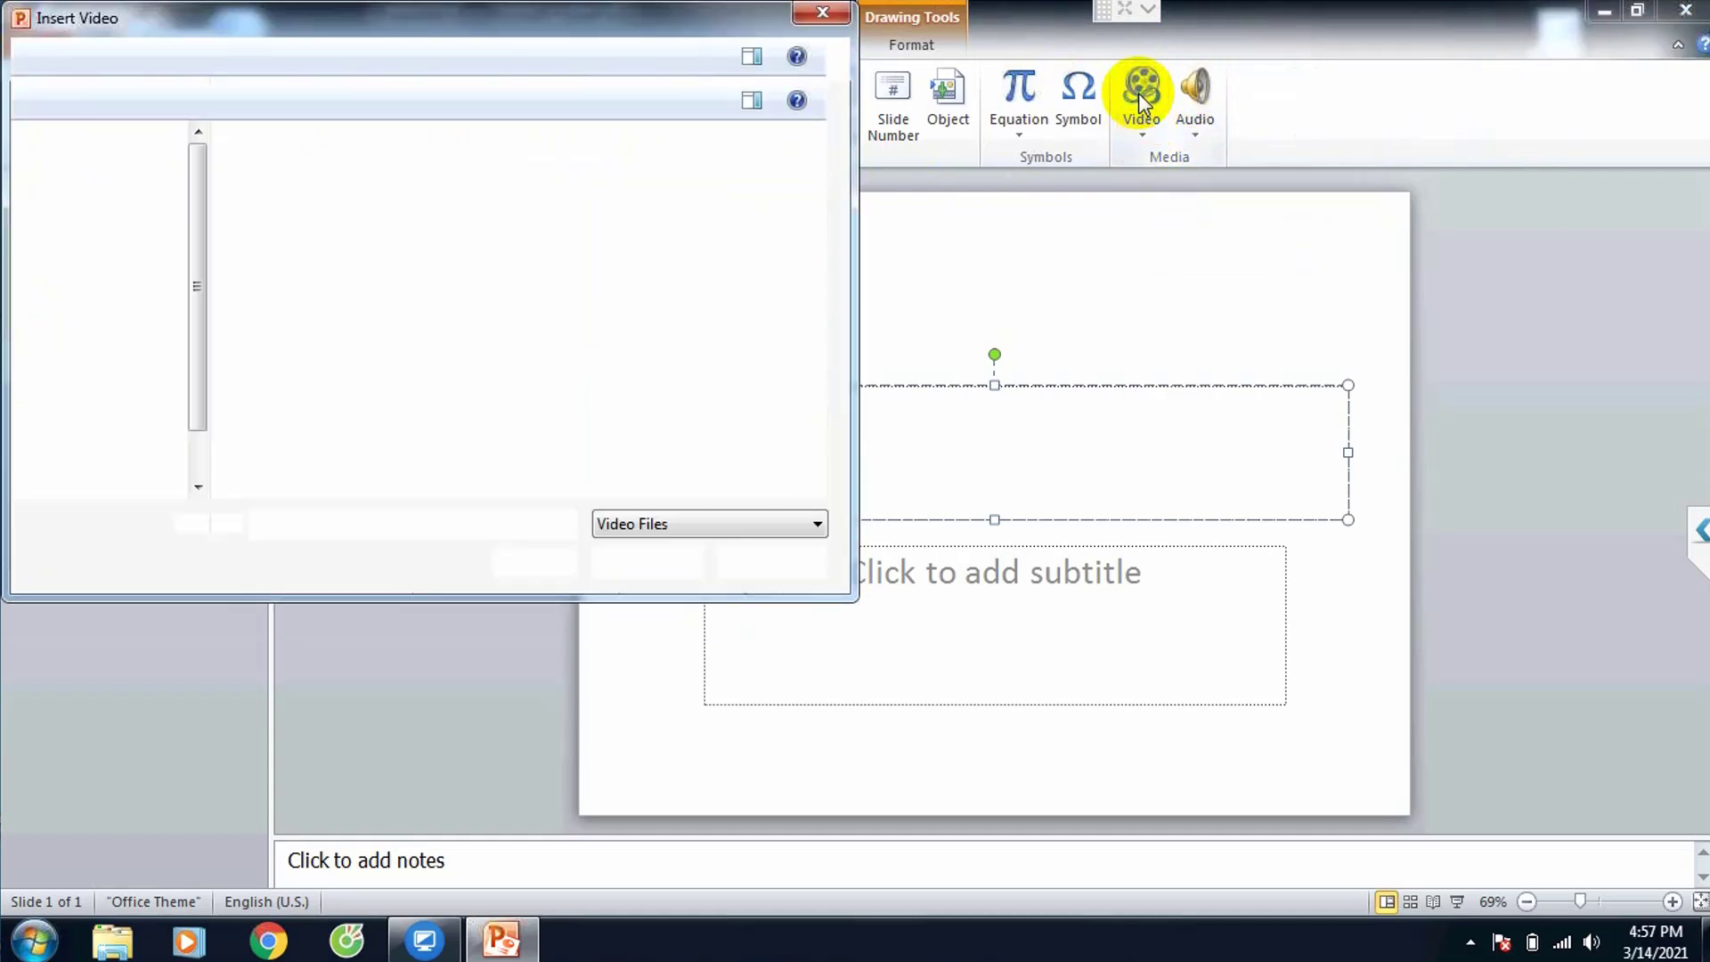
{"action": "left_click", "coordinate": [763, 220]}
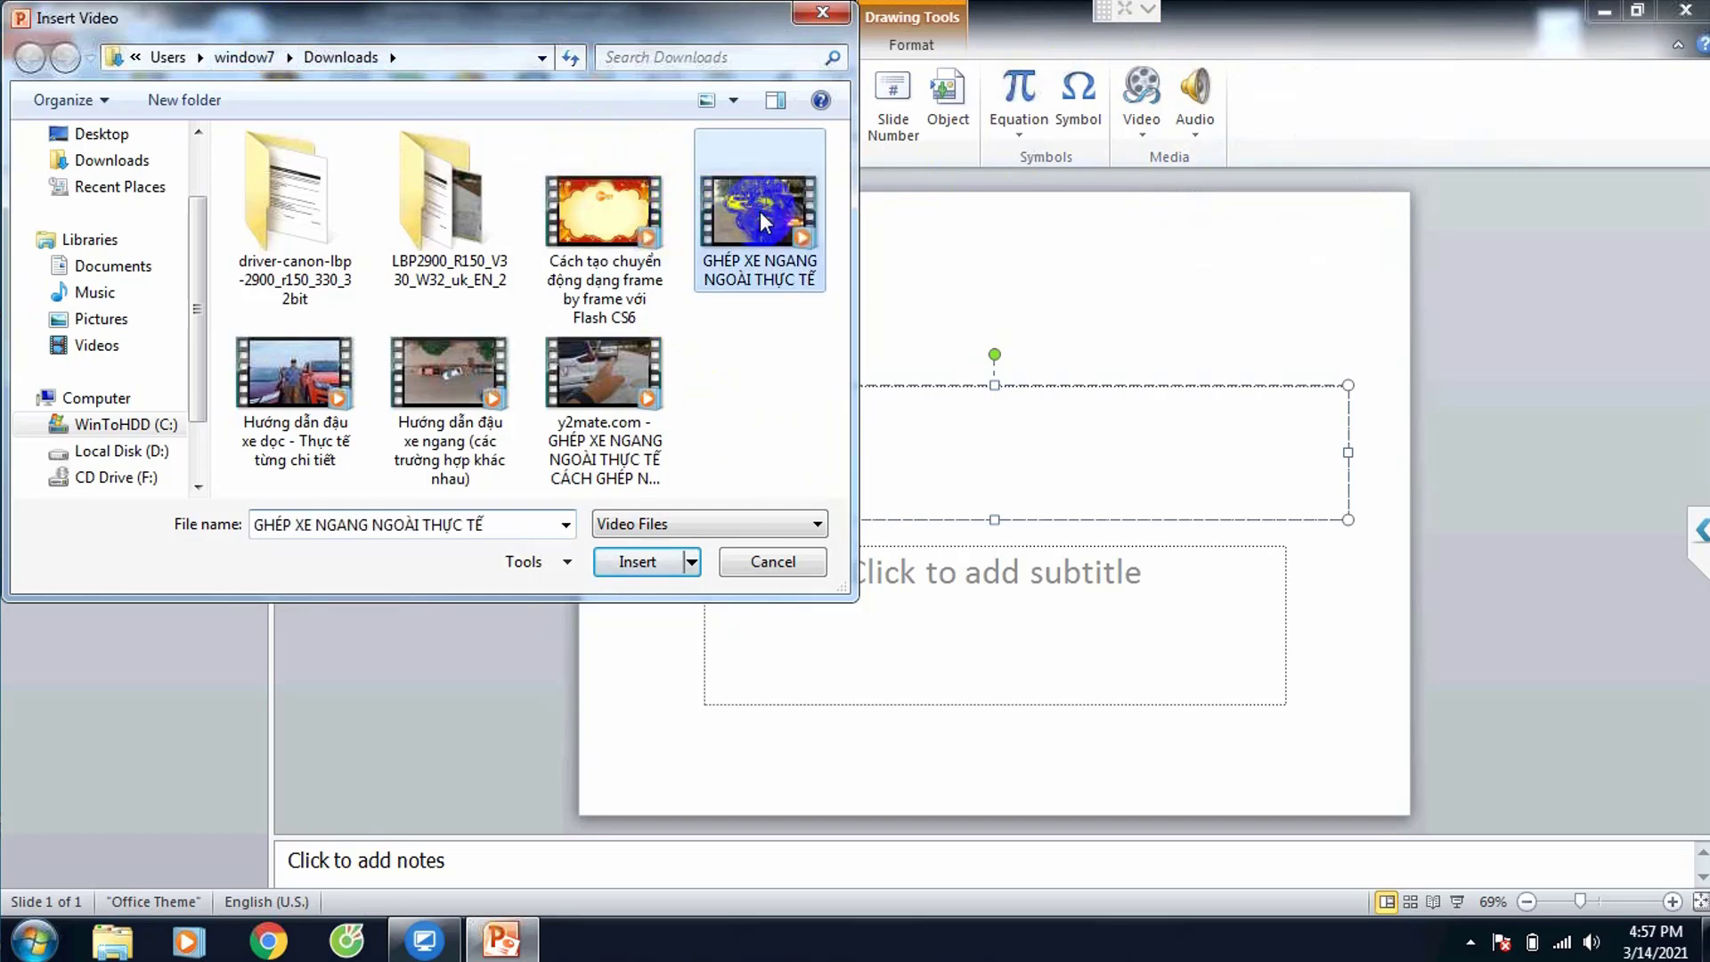
{"action": "double_click", "coordinate": [763, 220]}
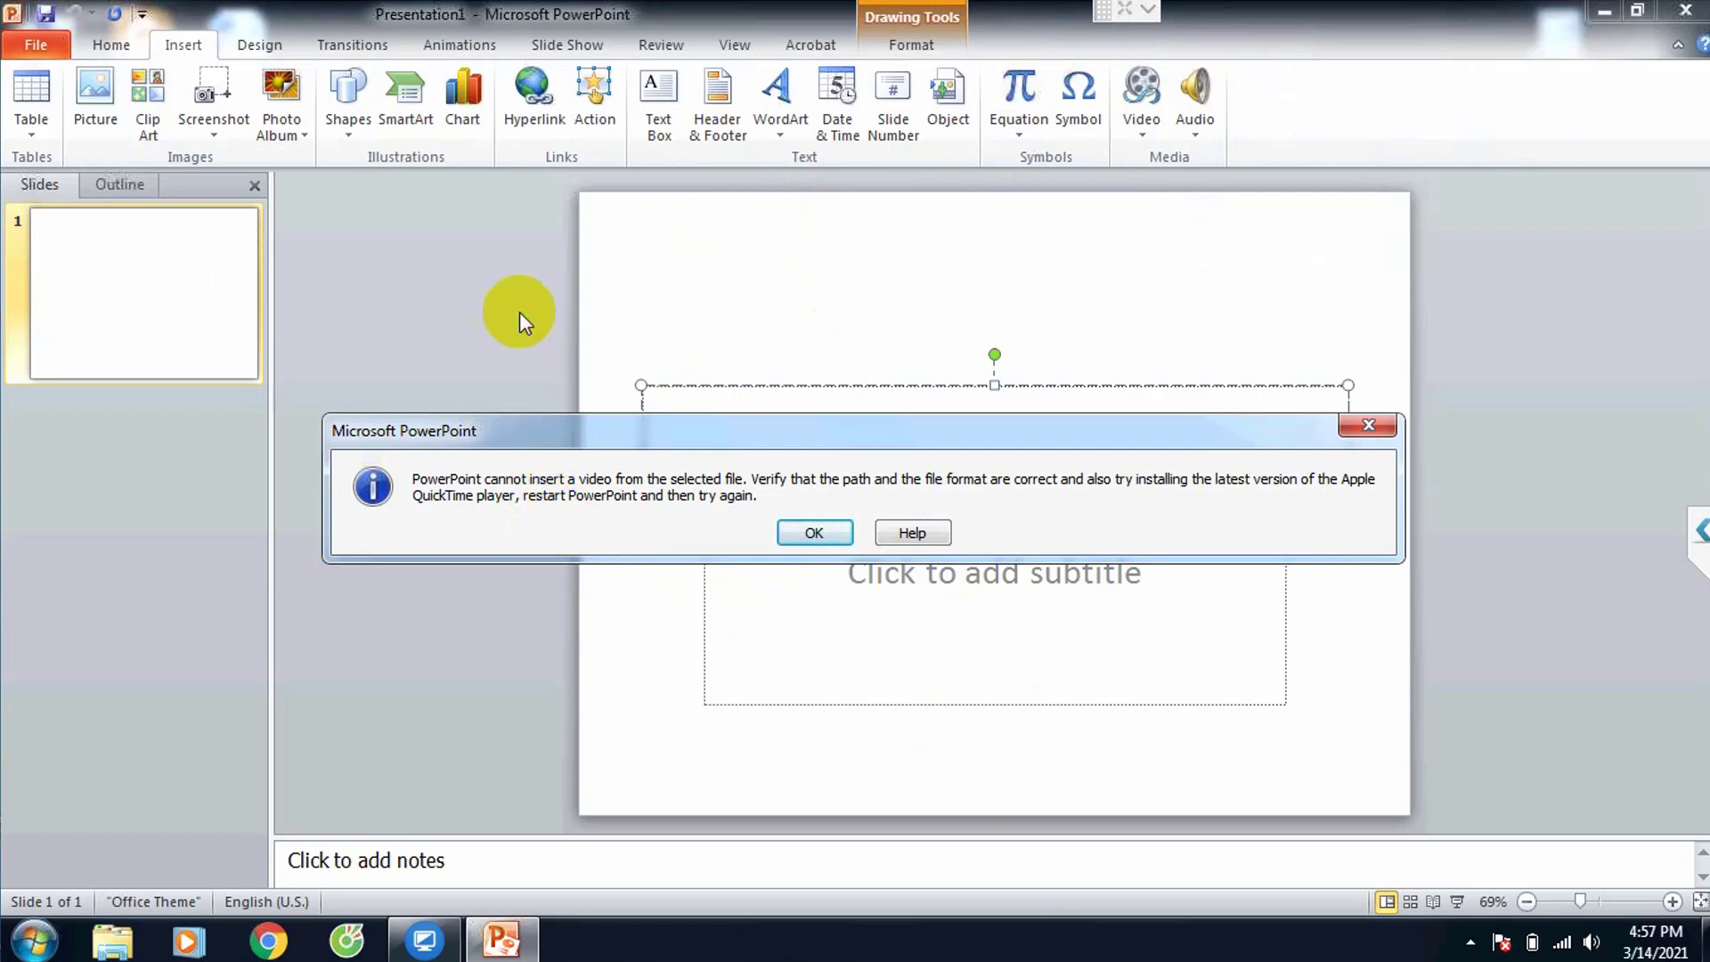
- Dismiss the cannot-insert-video error and retry inserting a video from Downloads
{"action": "left_click_drag", "start_coordinate": [546, 429], "coordinate": [584, 258]}
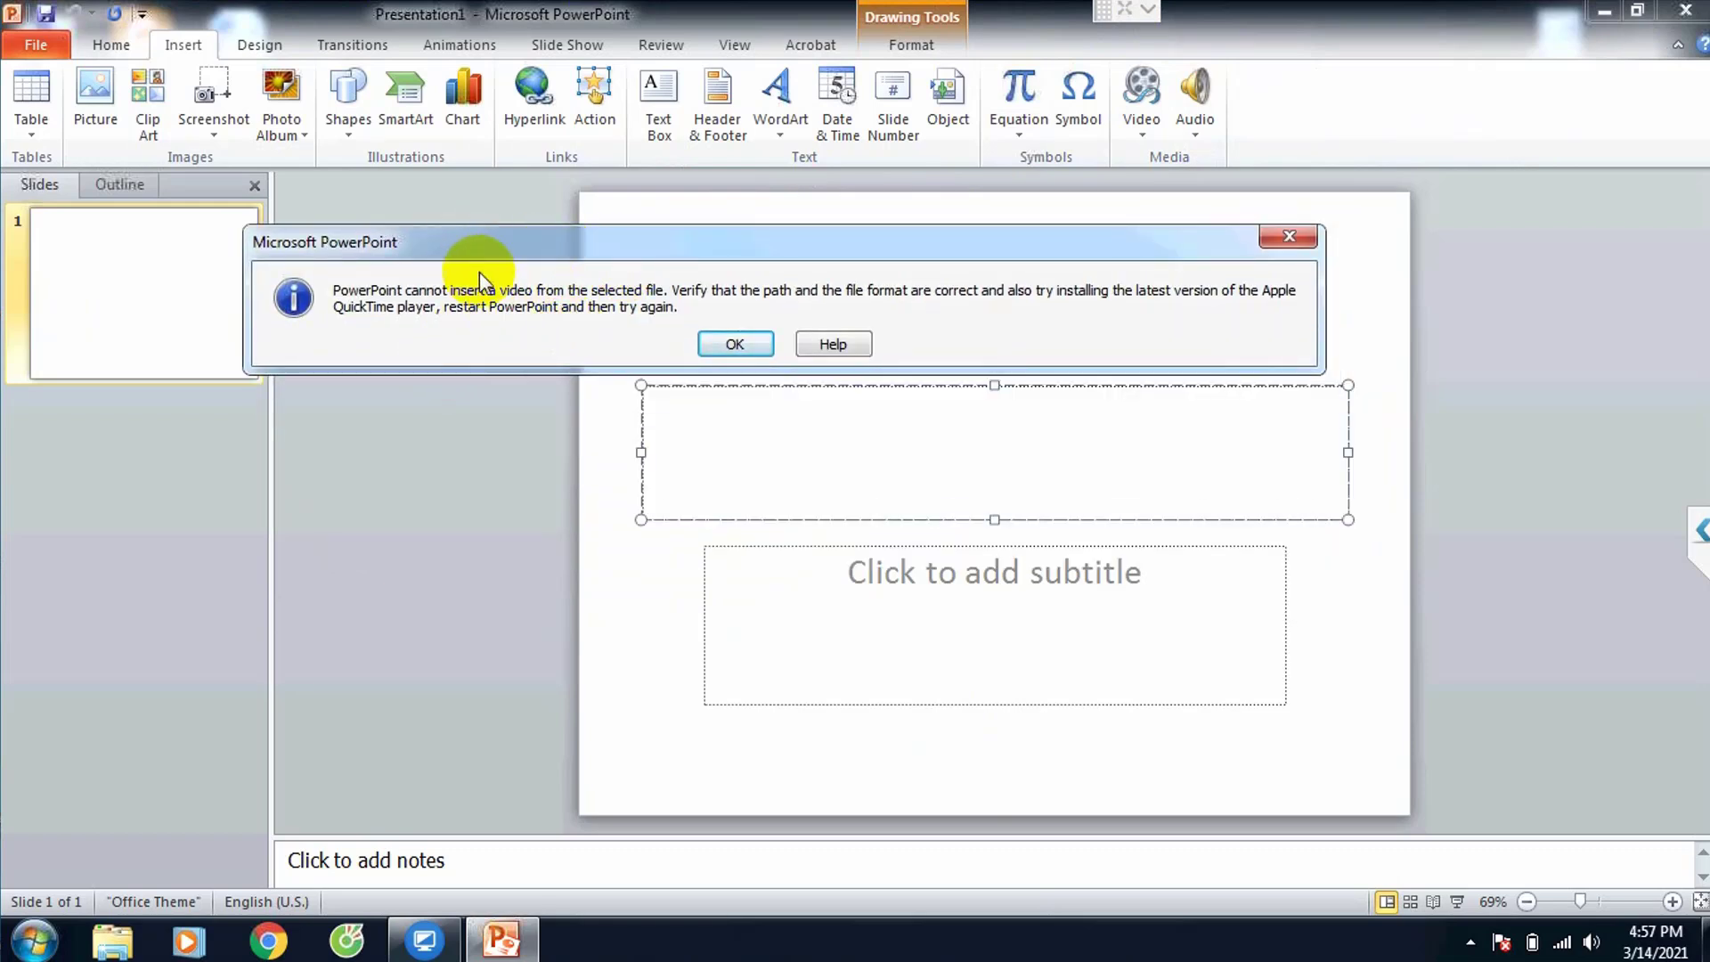
{"action": "left_click_drag", "start_coordinate": [415, 257], "coordinate": [406, 158]}
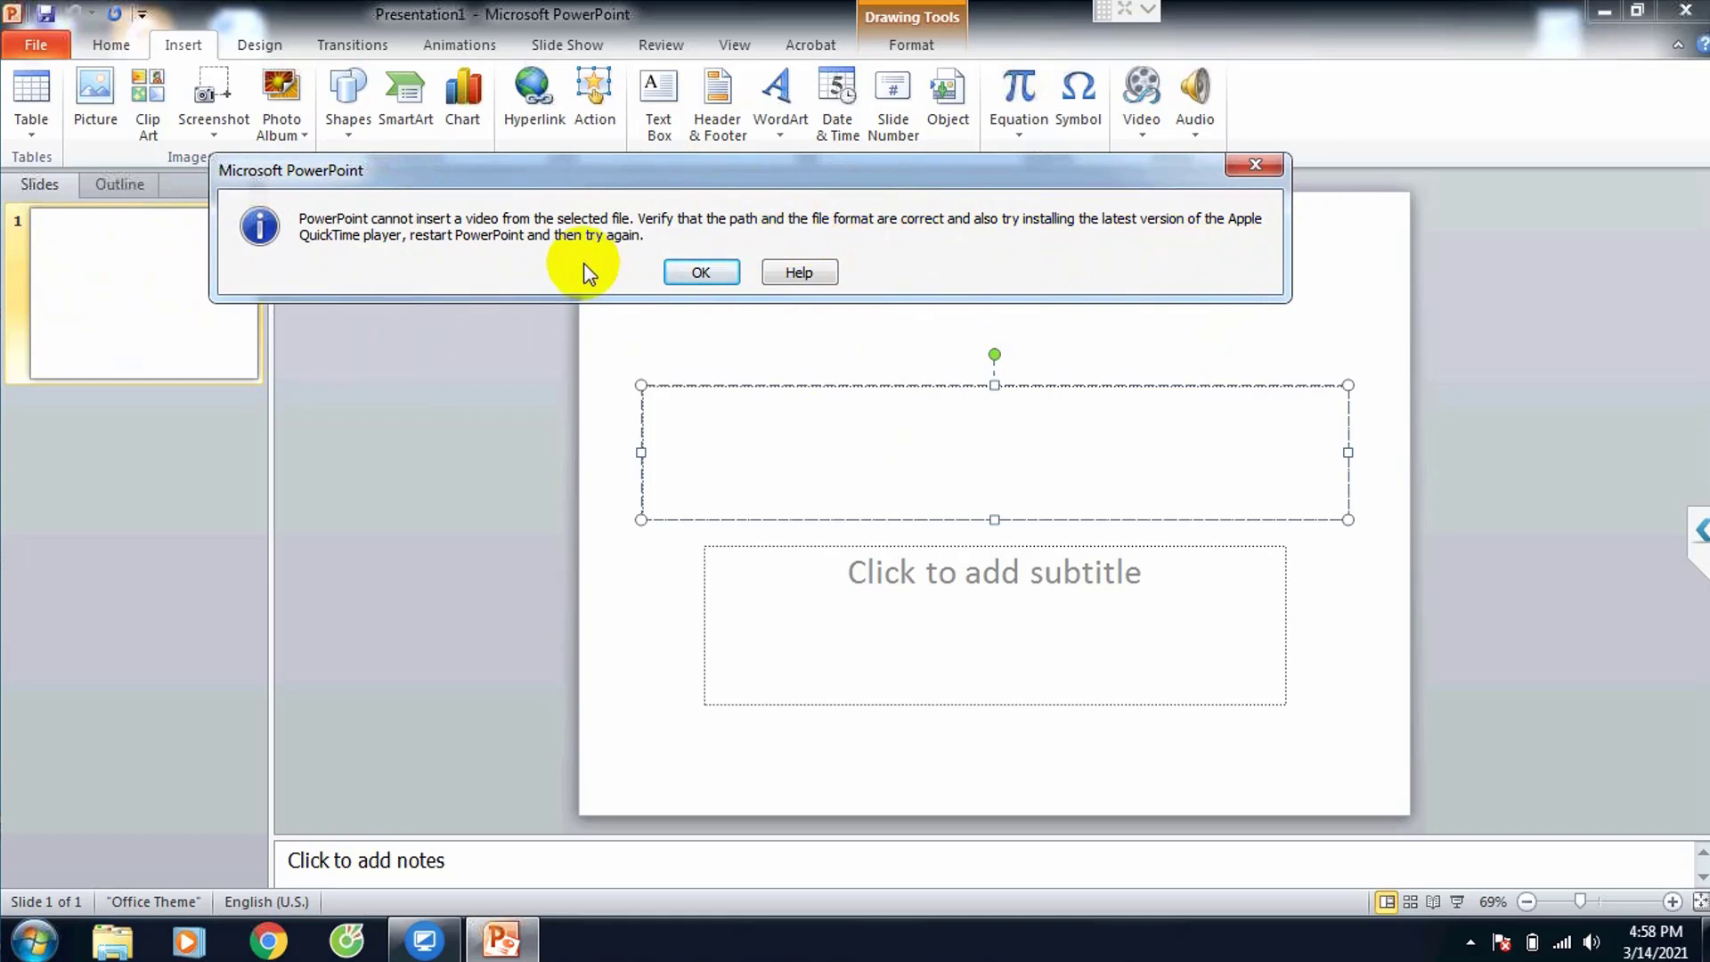
{"action": "left_click", "coordinate": [709, 279]}
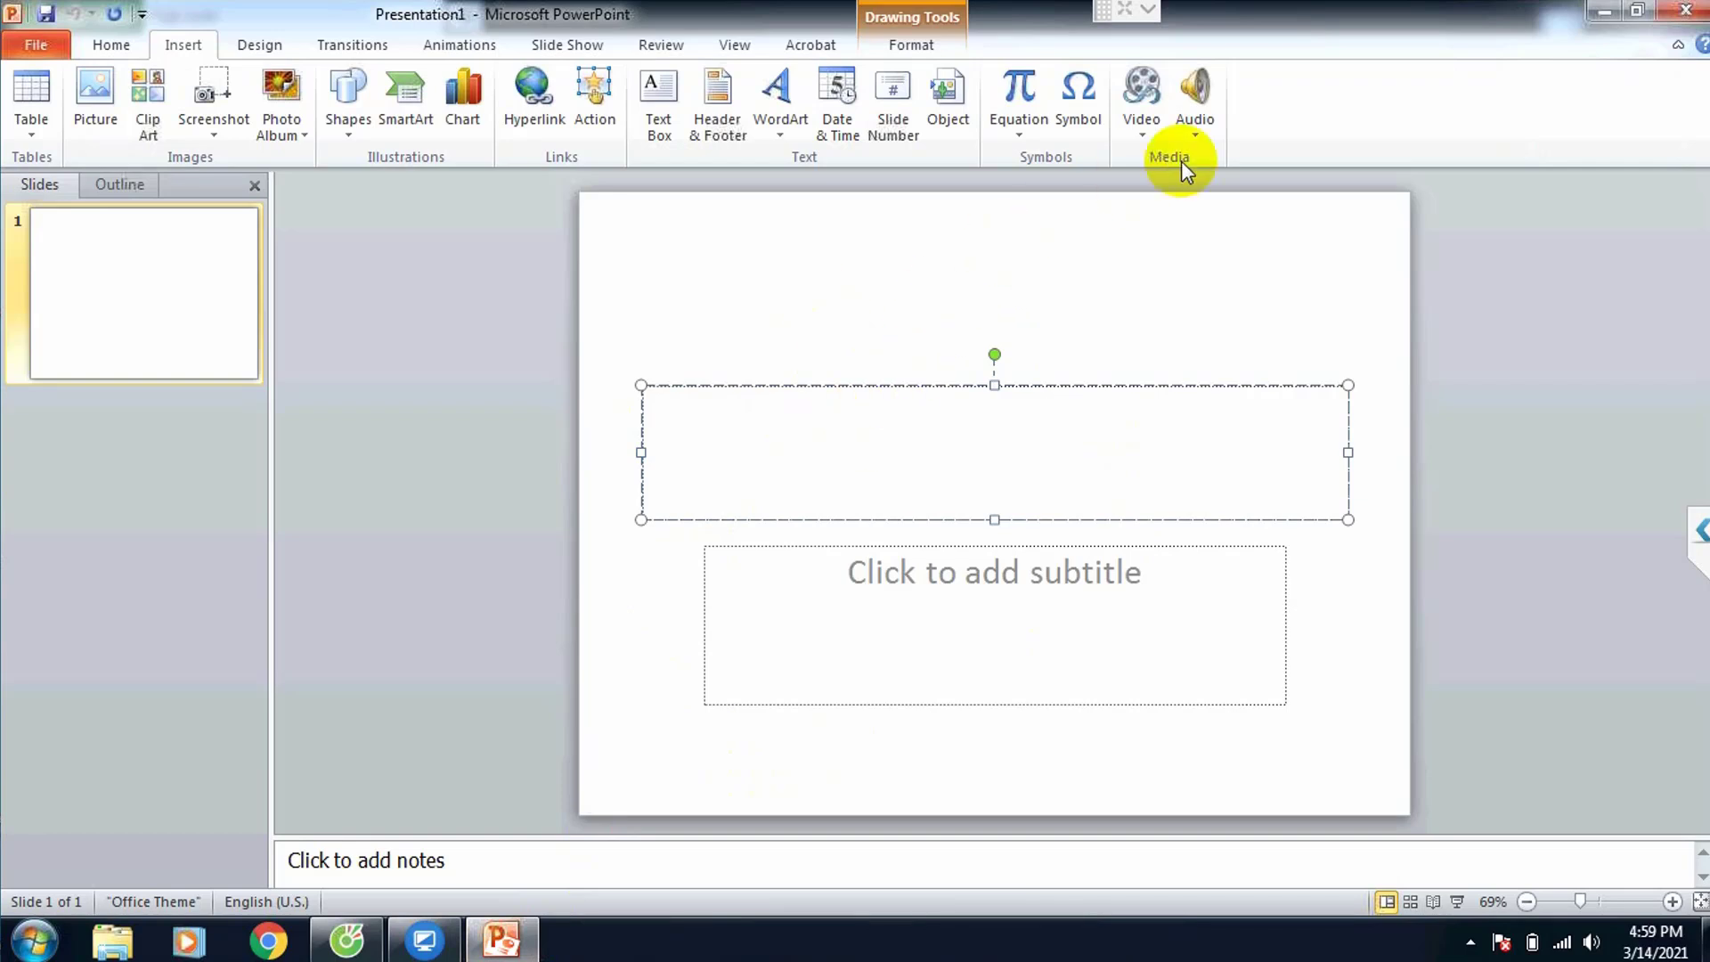
{"action": "left_click", "coordinate": [1141, 89]}
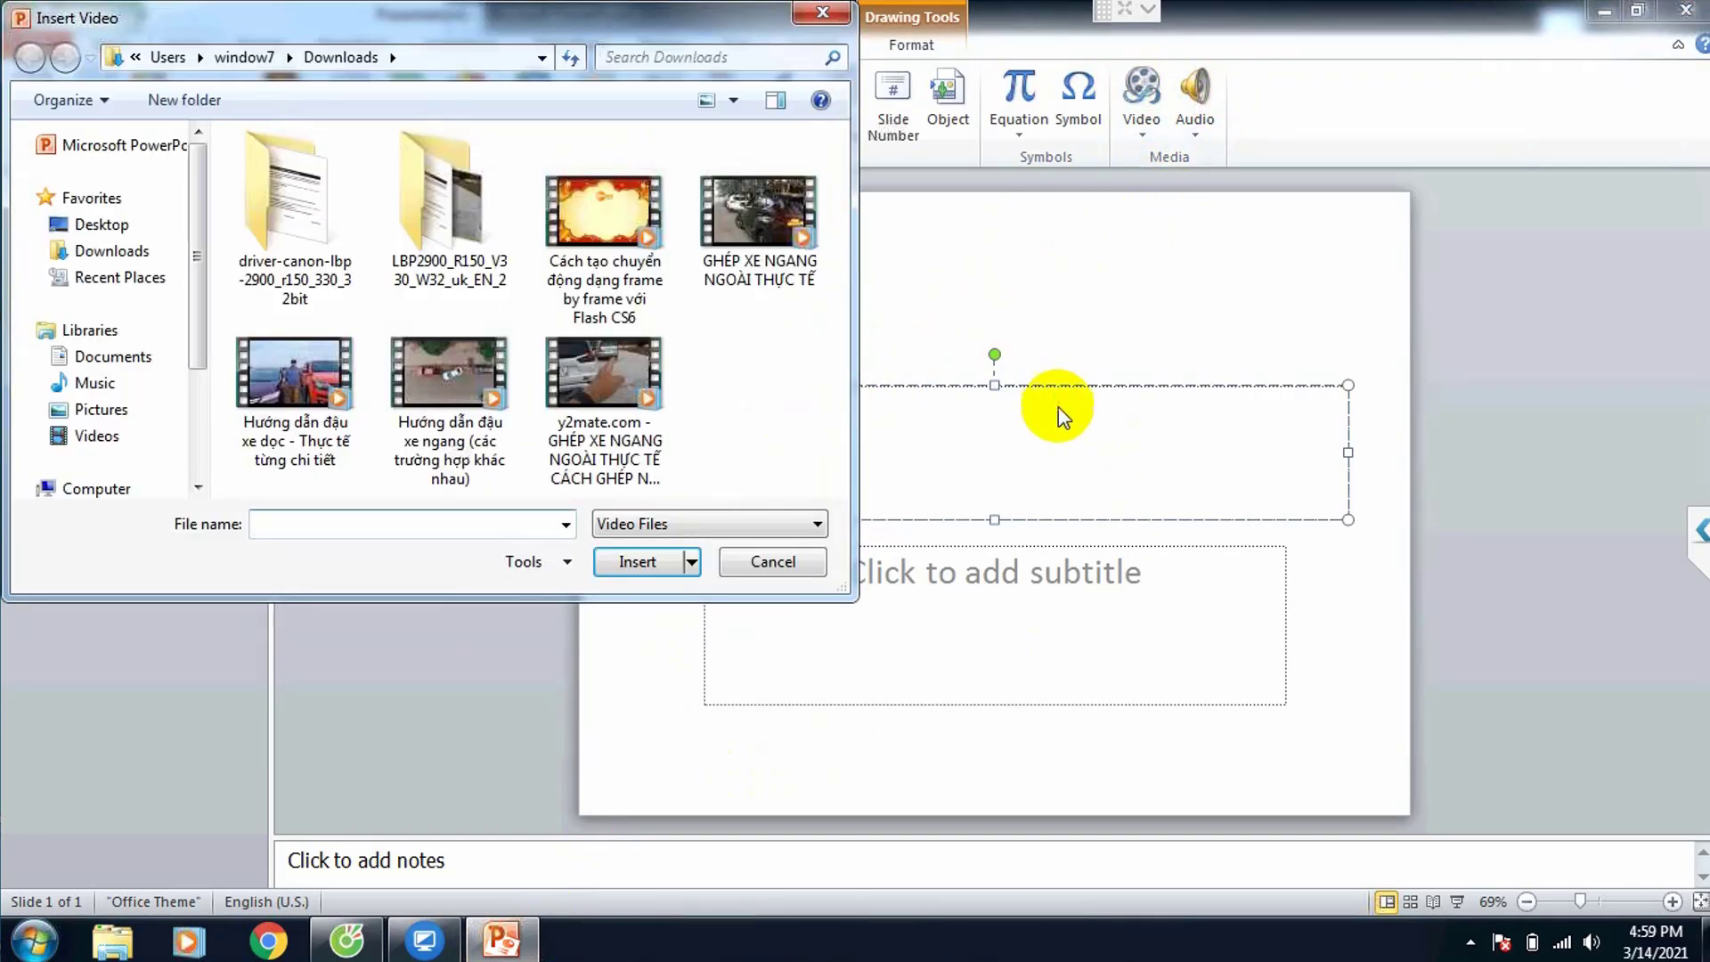
{"action": "double_click", "coordinate": [628, 379]}
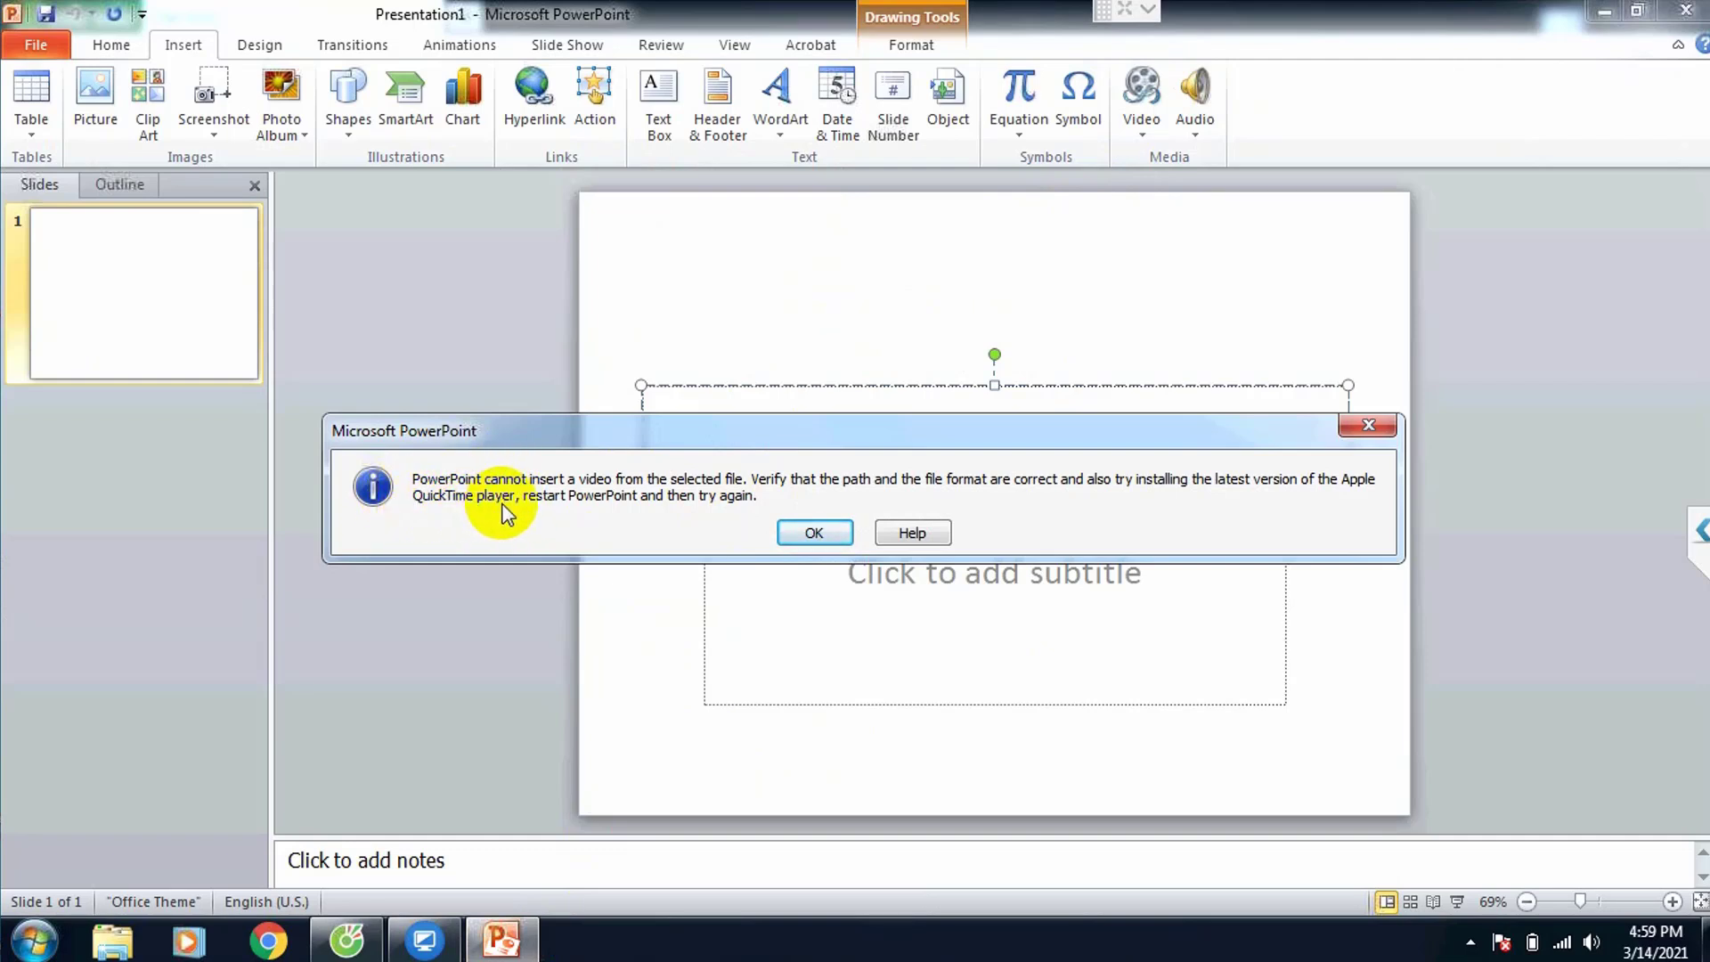
- Search Cốc Cốc for 'quicktime player' using the address-bar suggestion
{"action": "left_click", "coordinate": [365, 944]}
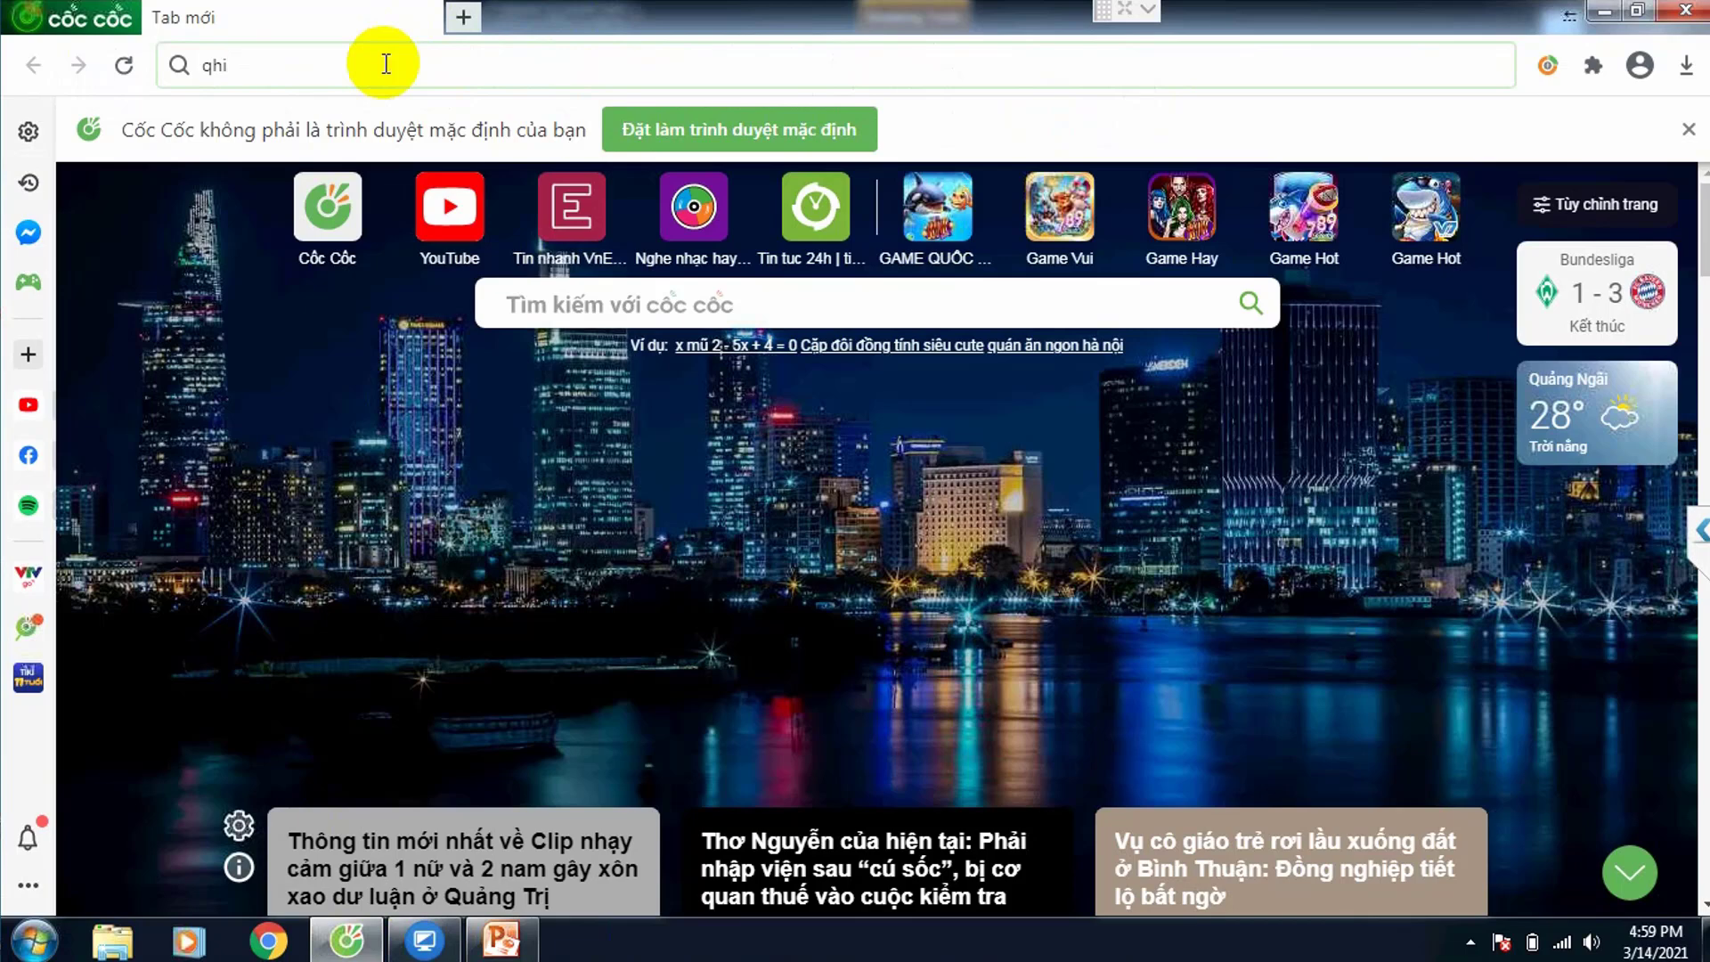
{"action": "key", "text": "BackSpace"}
{"action": "key", "text": "BackSpace"}
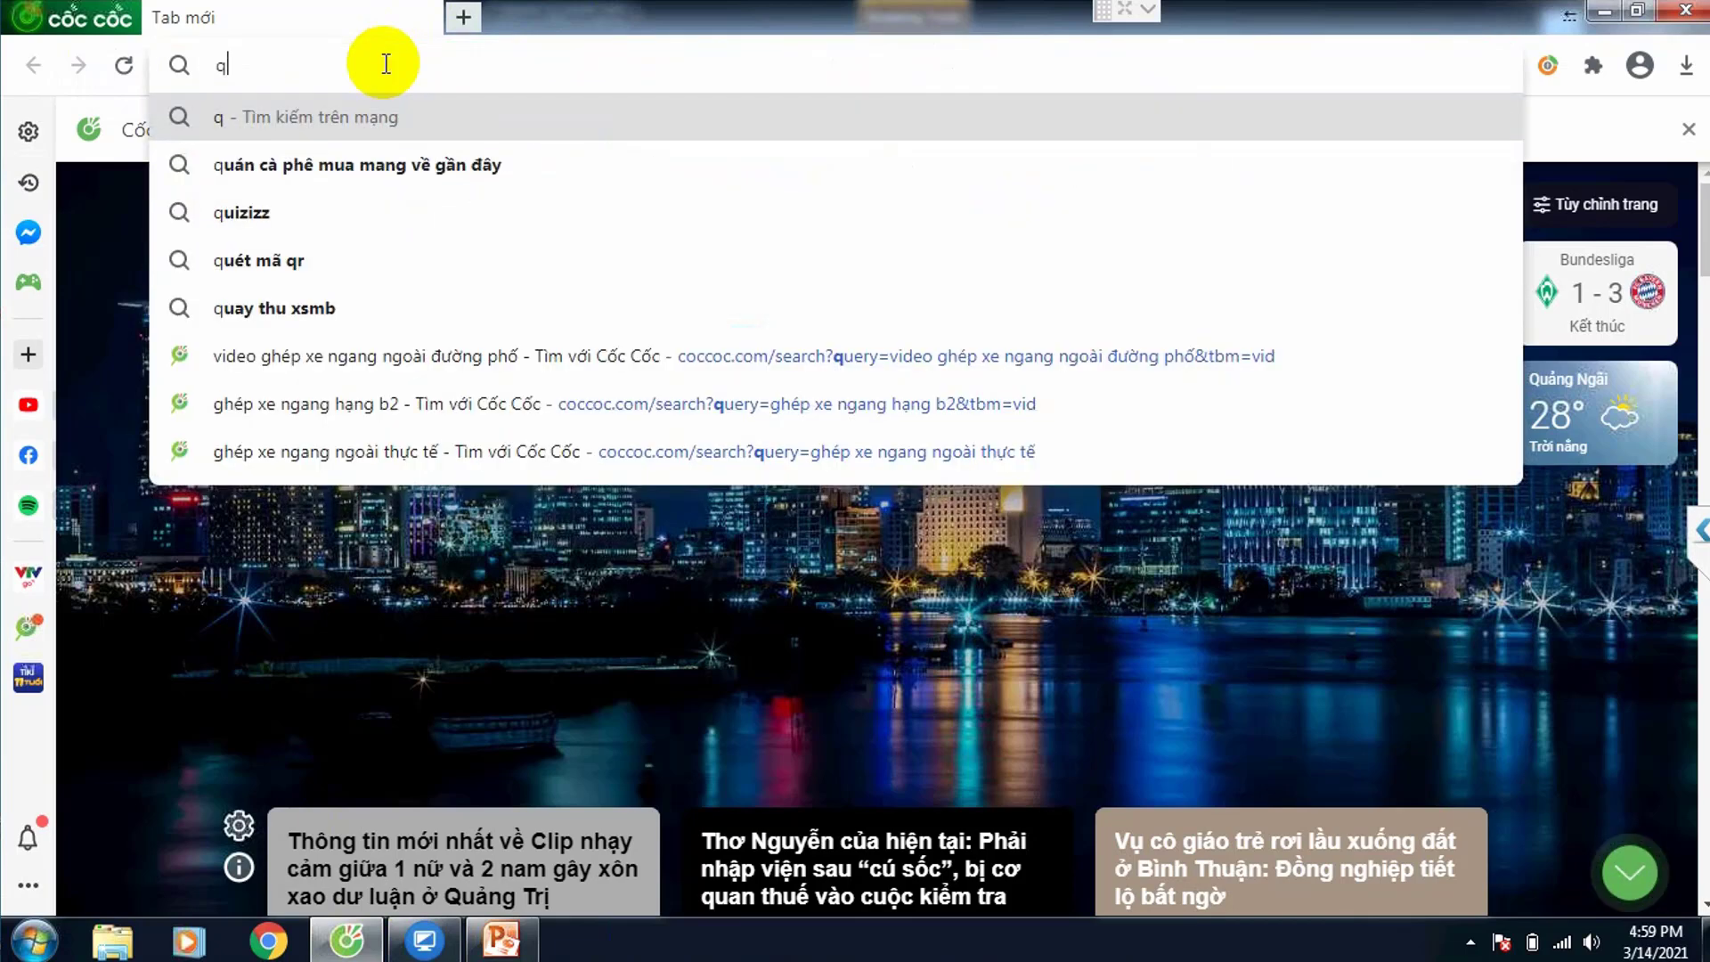
{"action": "type", "text": "i"}
{"action": "key", "text": "BackSpace"}
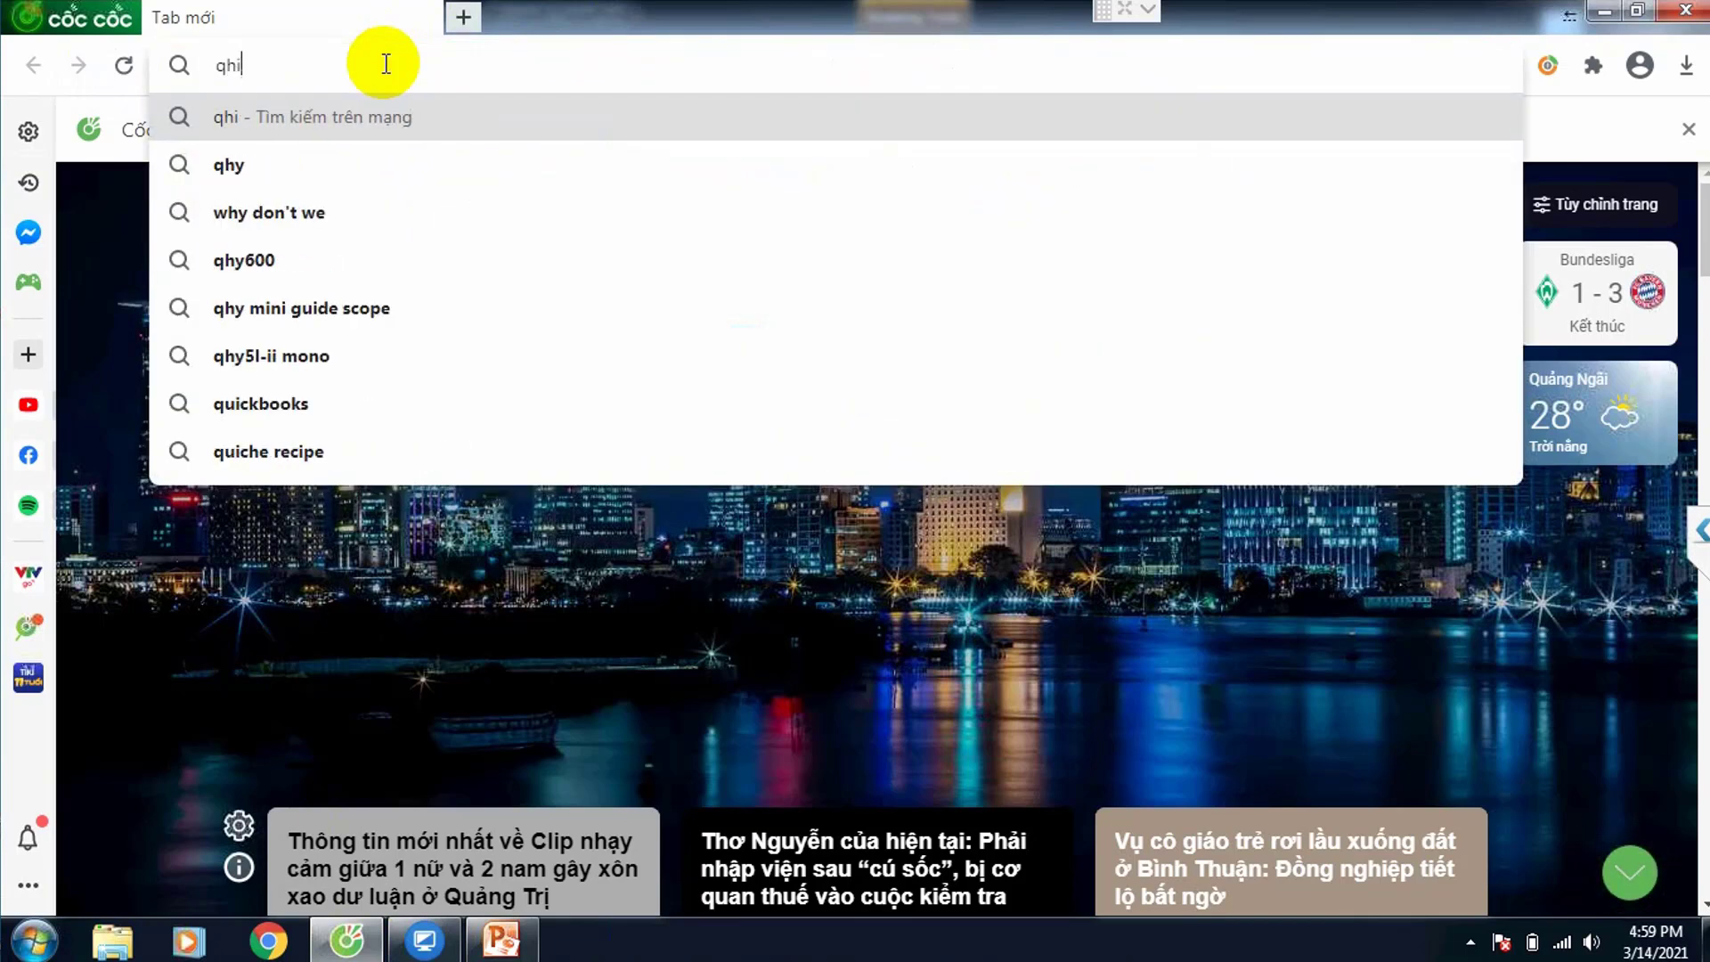
{"action": "key", "text": "BackSpace"}
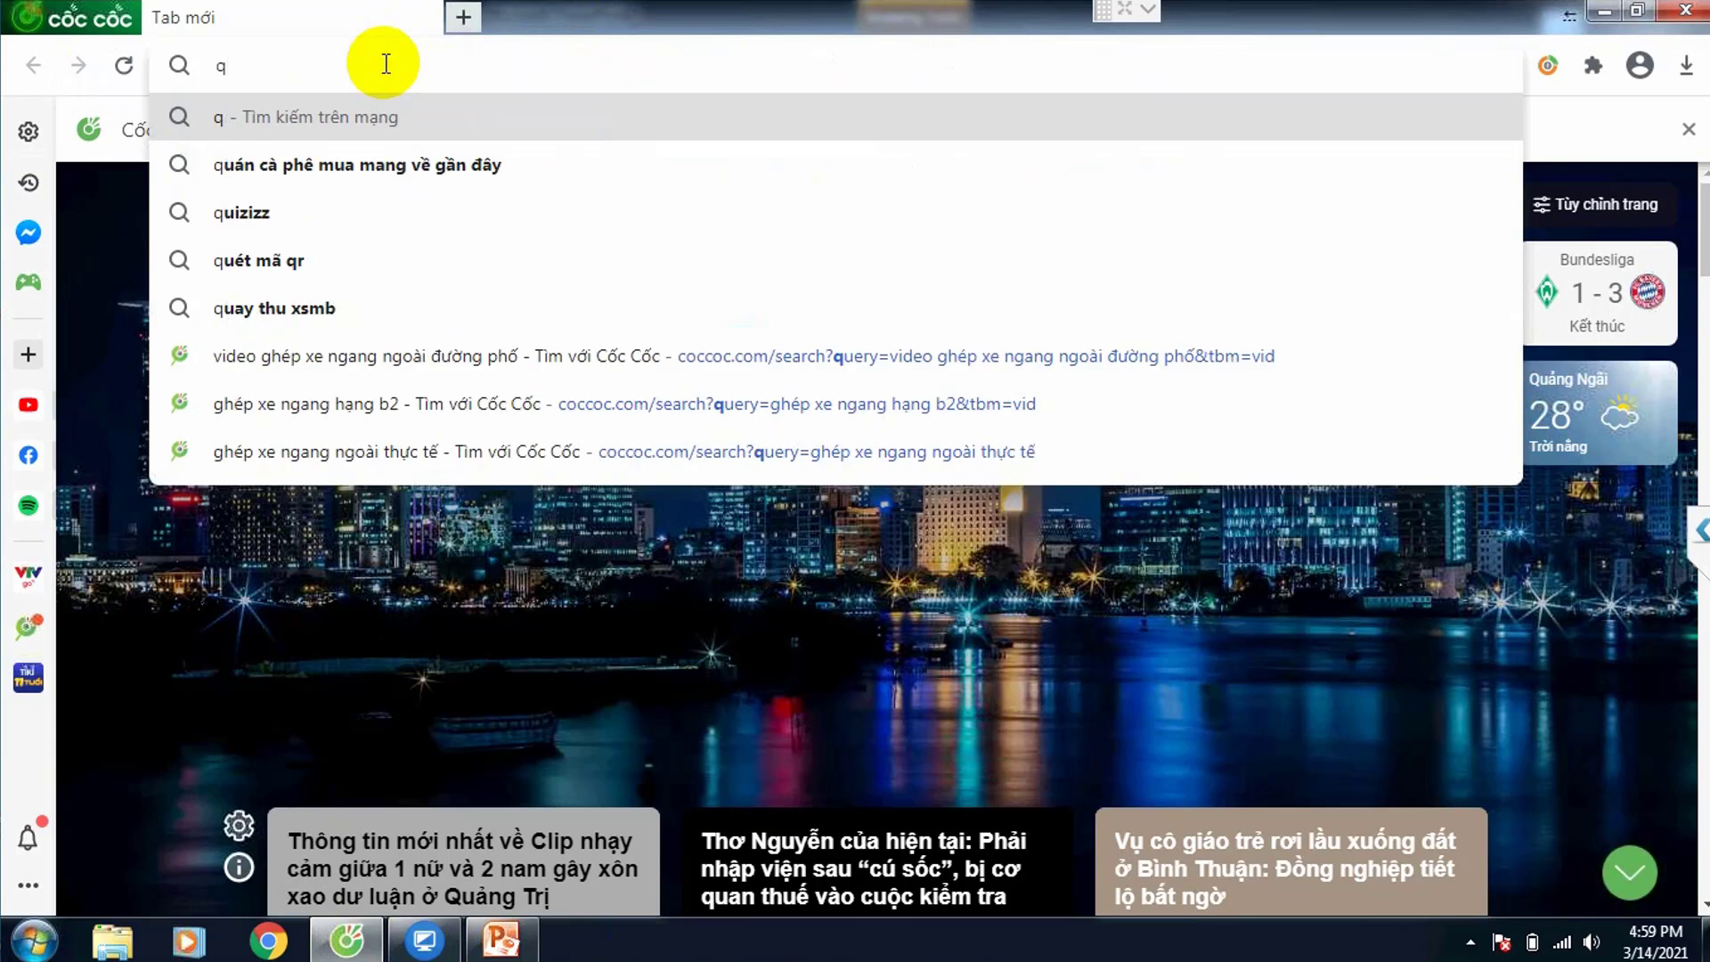
{"action": "type", "text": "ich "}
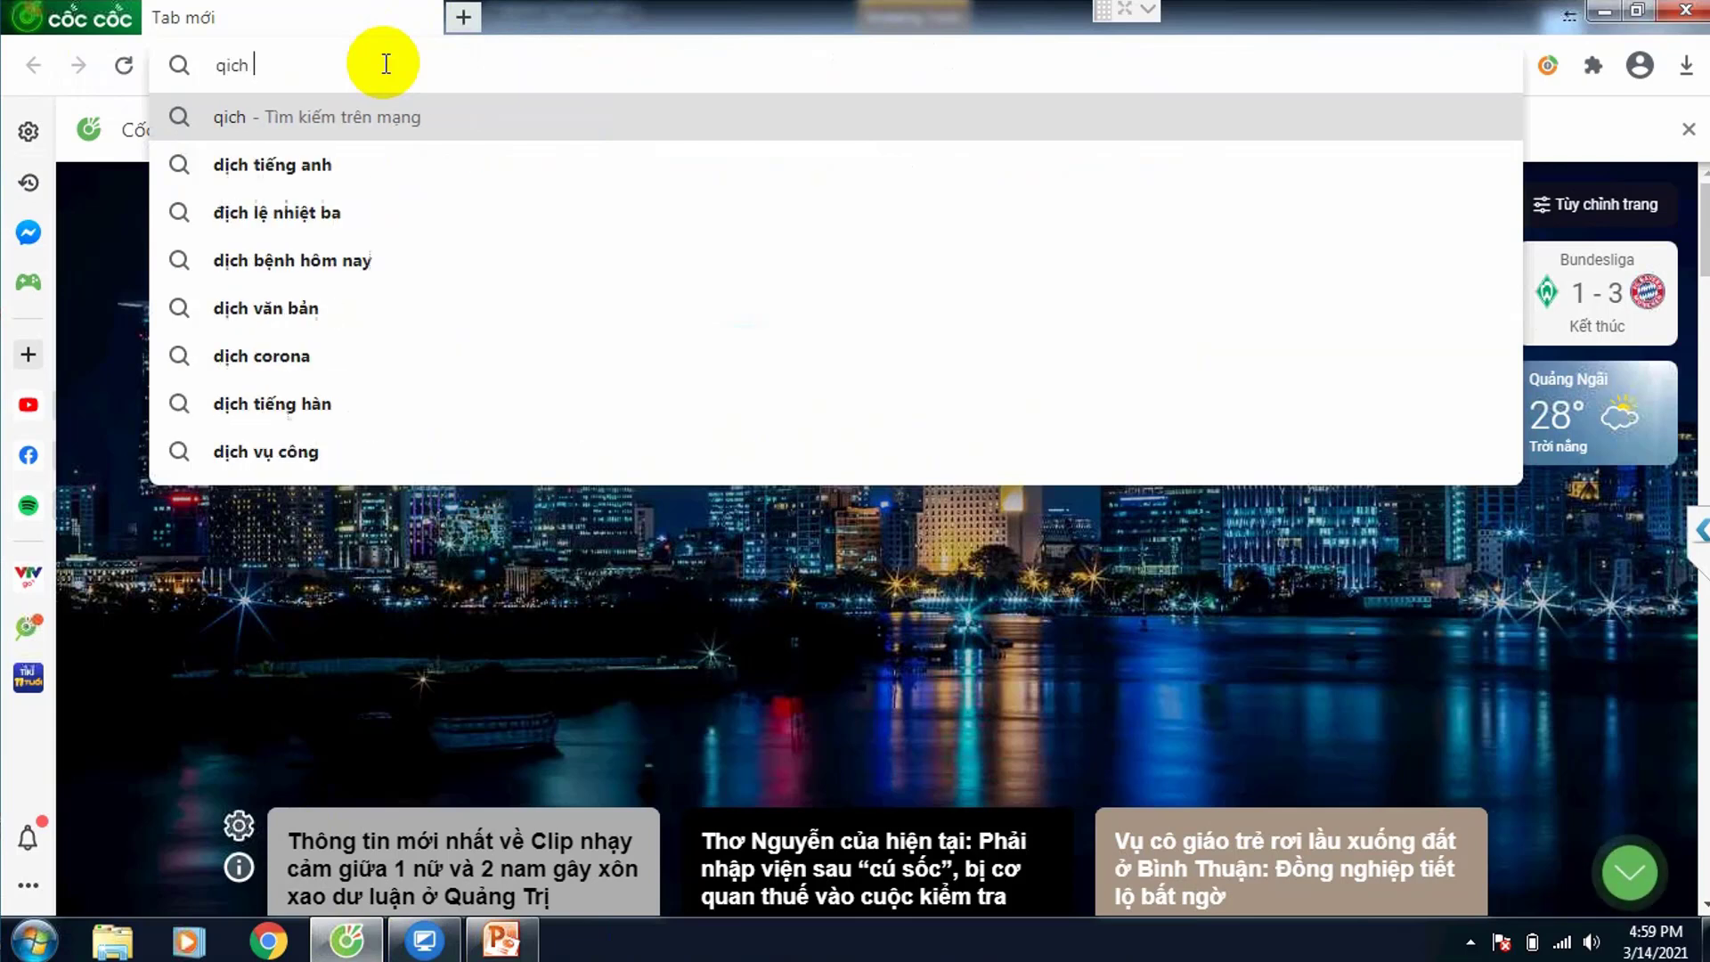
{"action": "type", "text": "tim"}
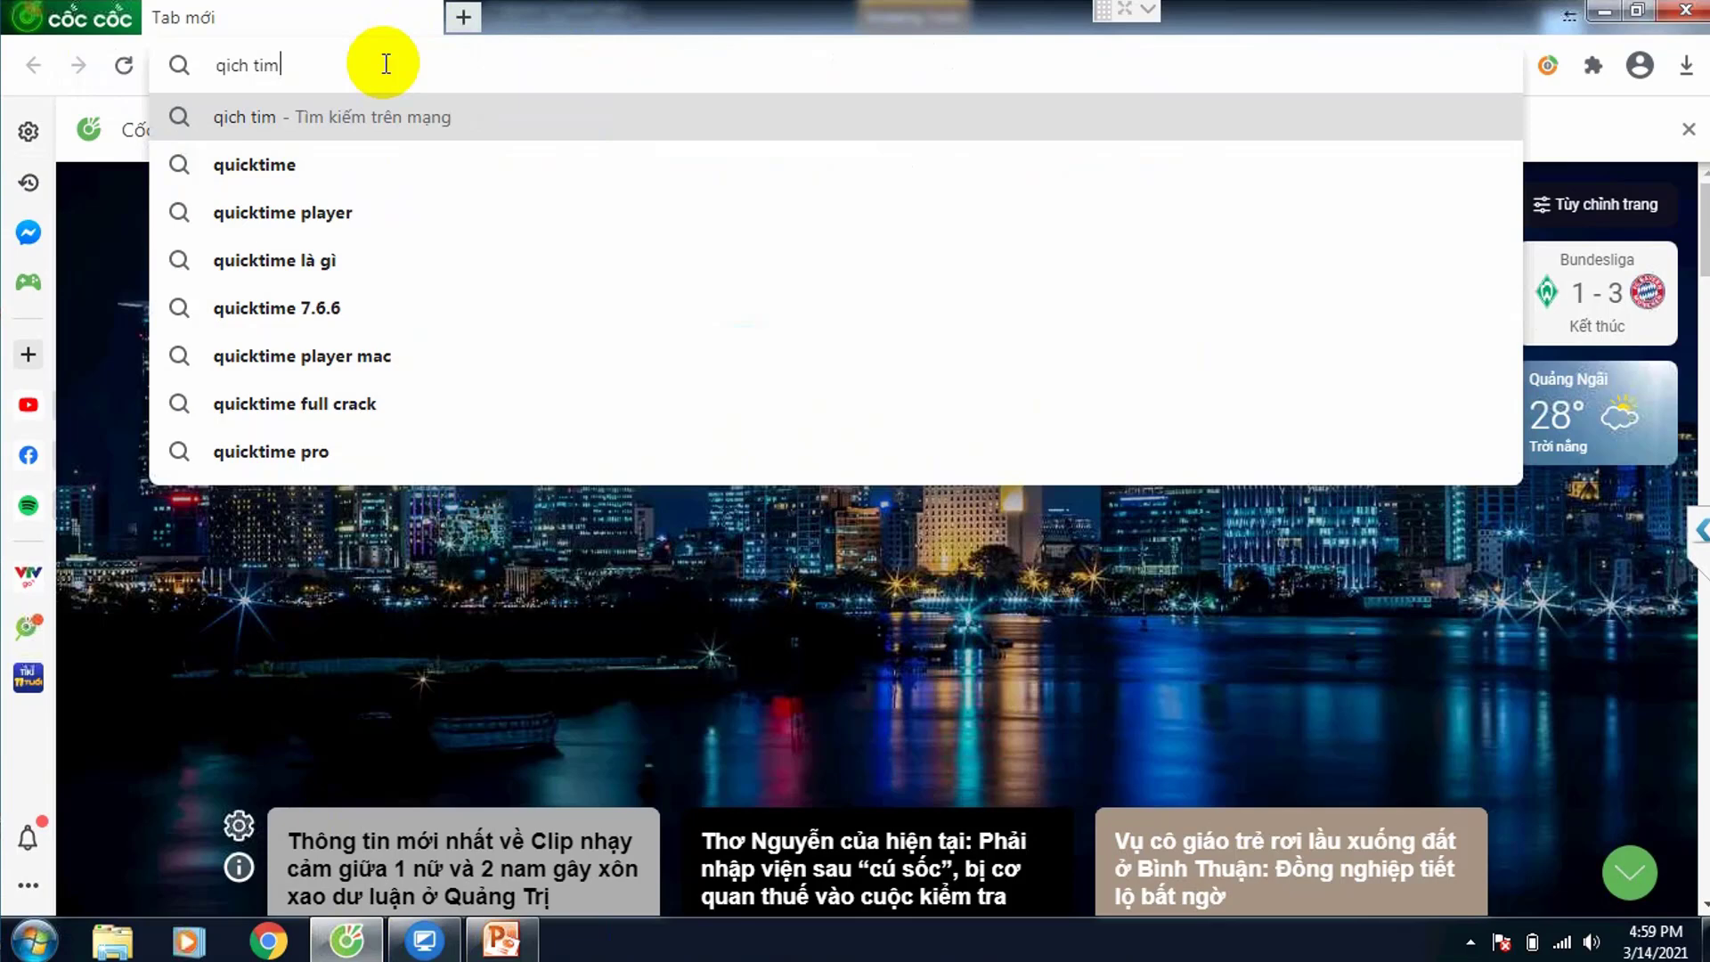
{"action": "key", "text": "Down"}
{"action": "key", "text": "Down"}
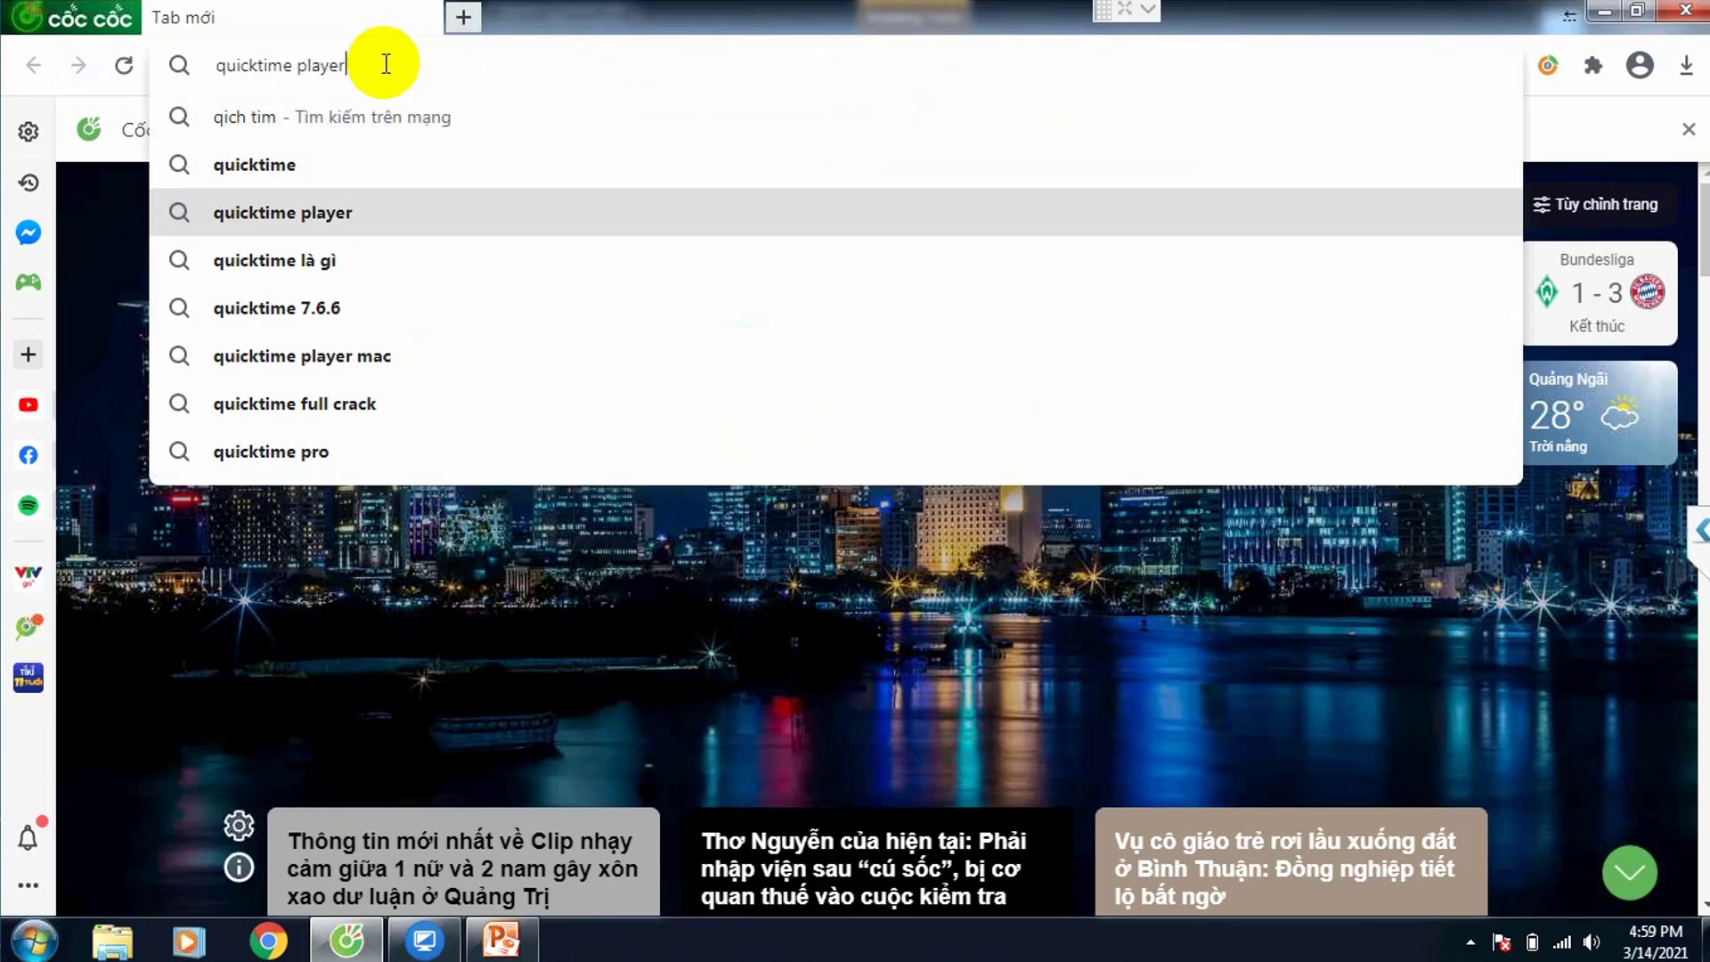
{"action": "key", "text": "Return"}
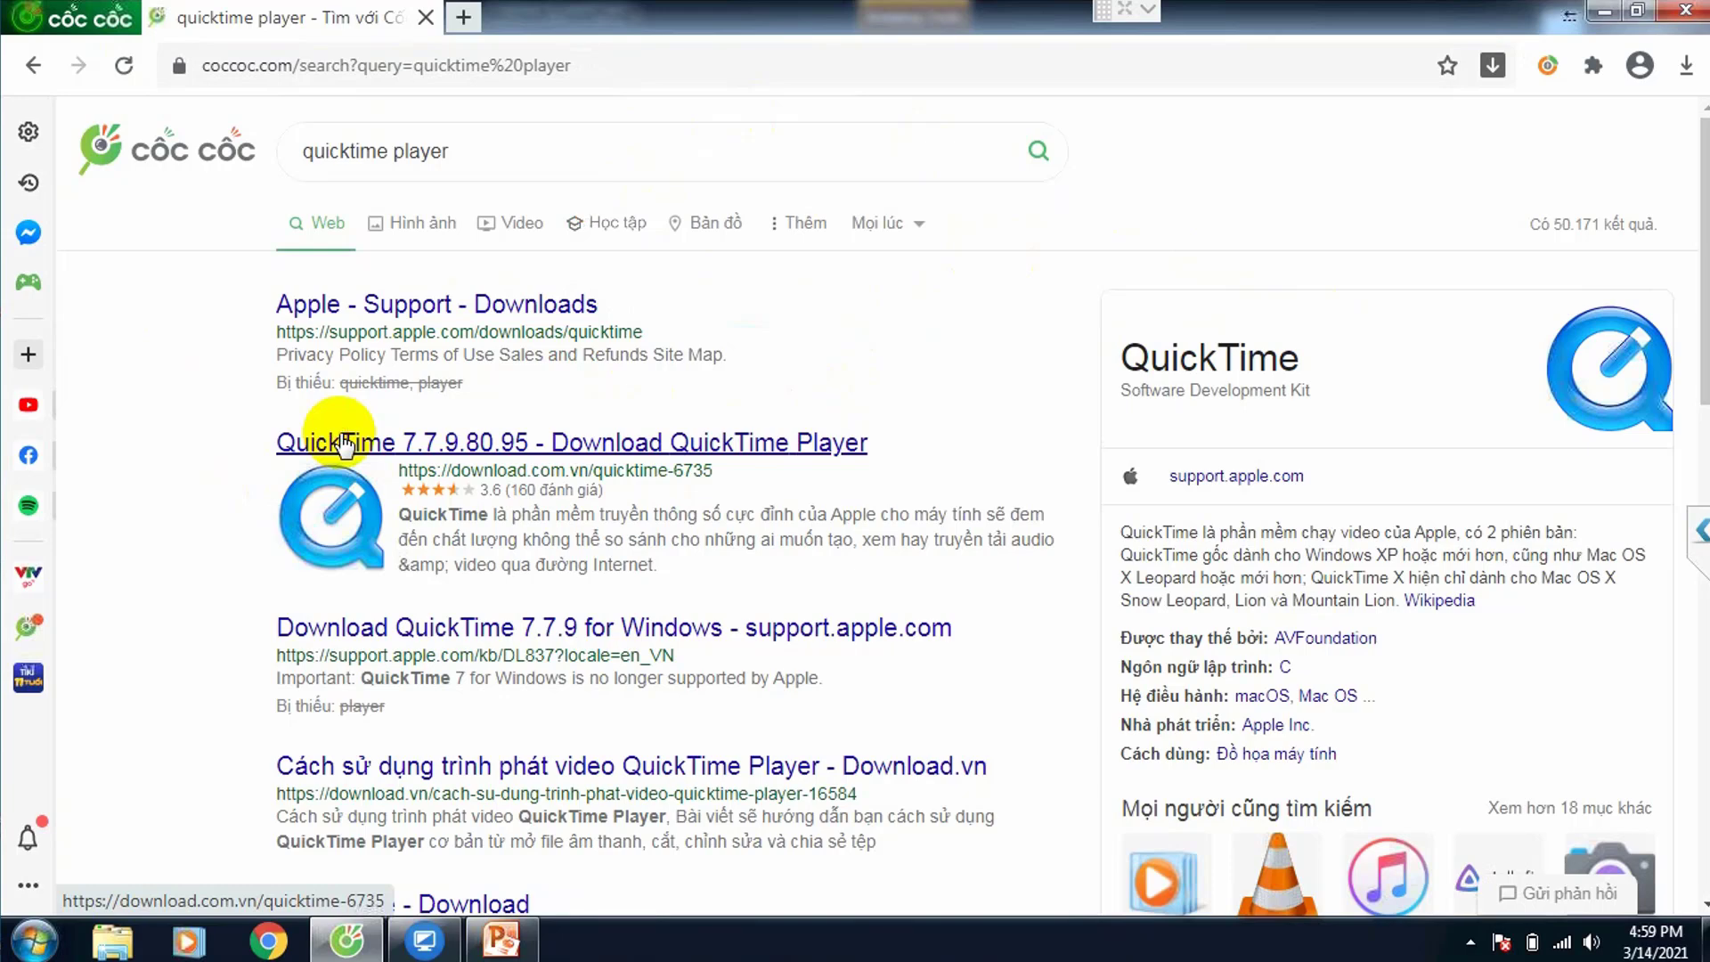
- Download the QuickTime 7.7.9.80.95 installer from download.com.vn and open it
{"action": "left_click", "coordinate": [345, 443]}
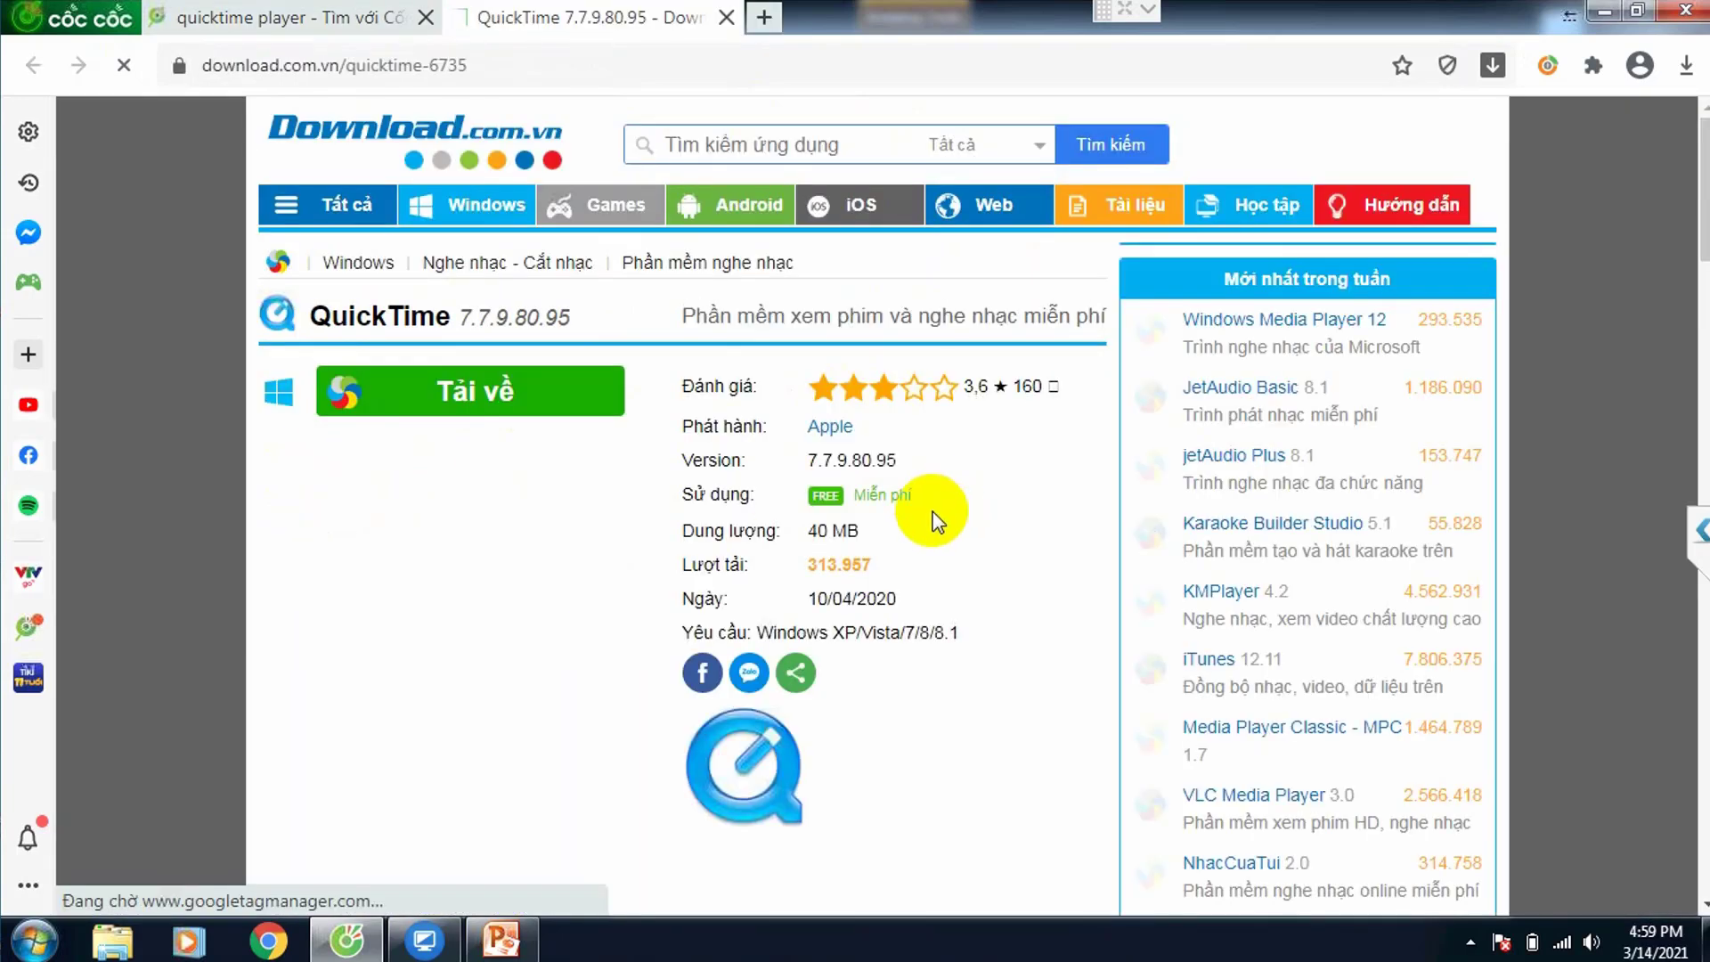
{"action": "left_click", "coordinate": [482, 406]}
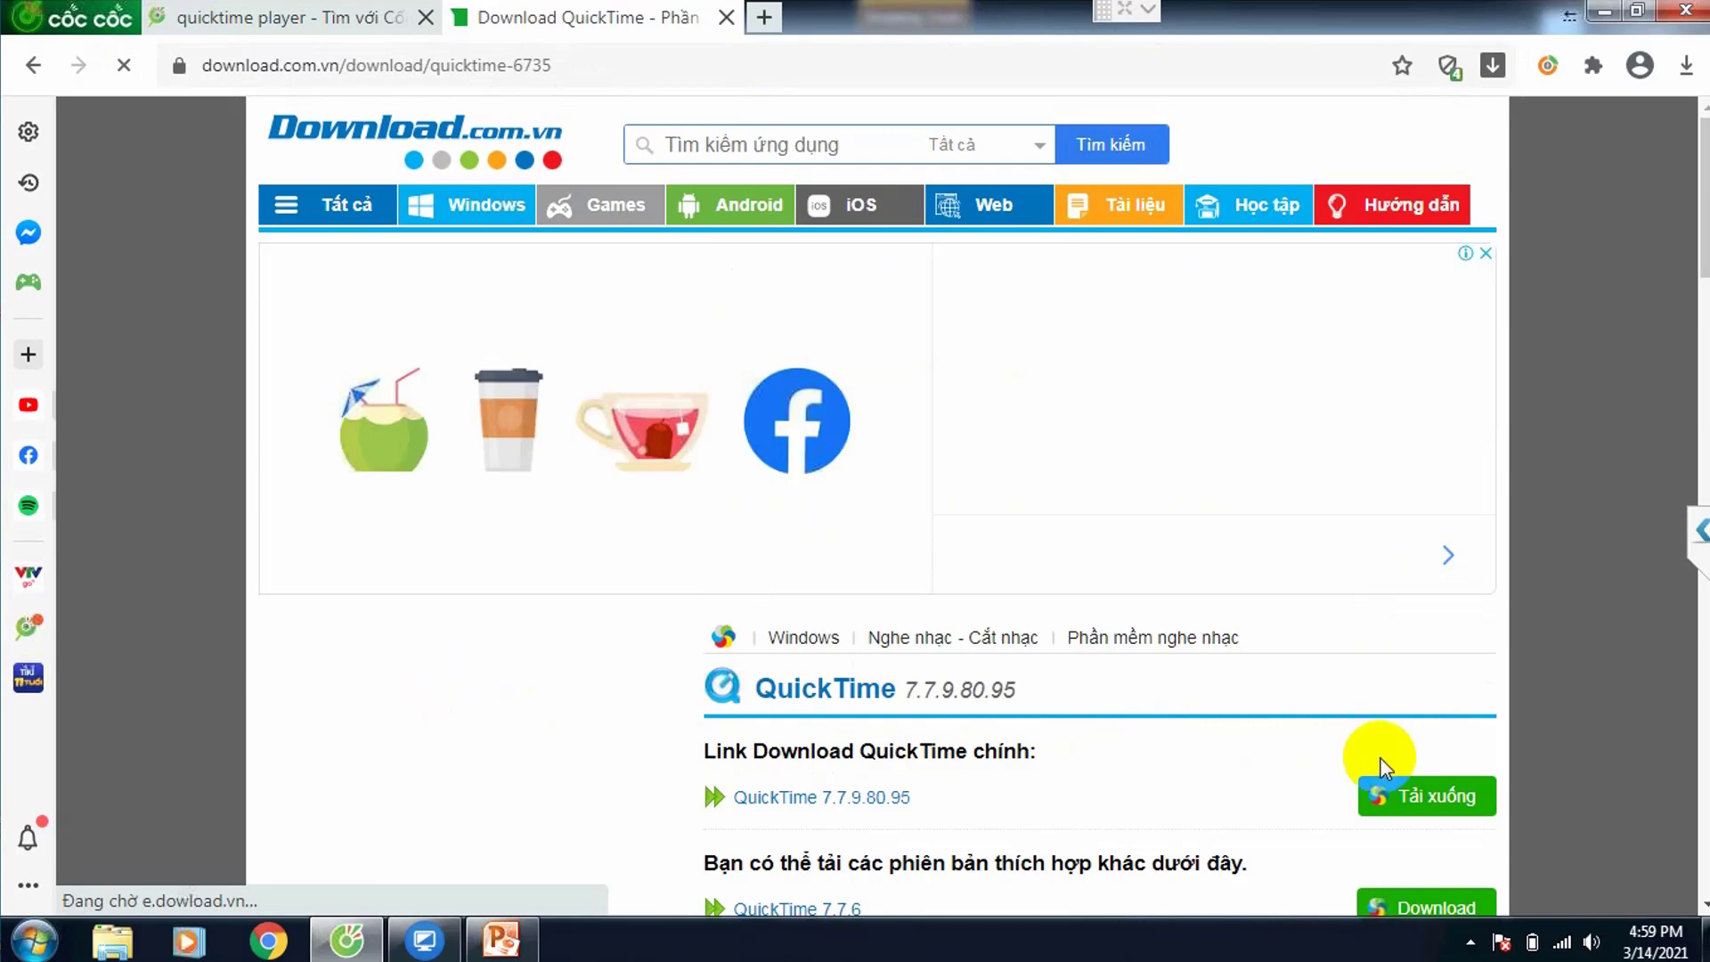
{"action": "scroll", "coordinate": [1295, 739], "scroll_direction": "down", "scroll_amount": 3}
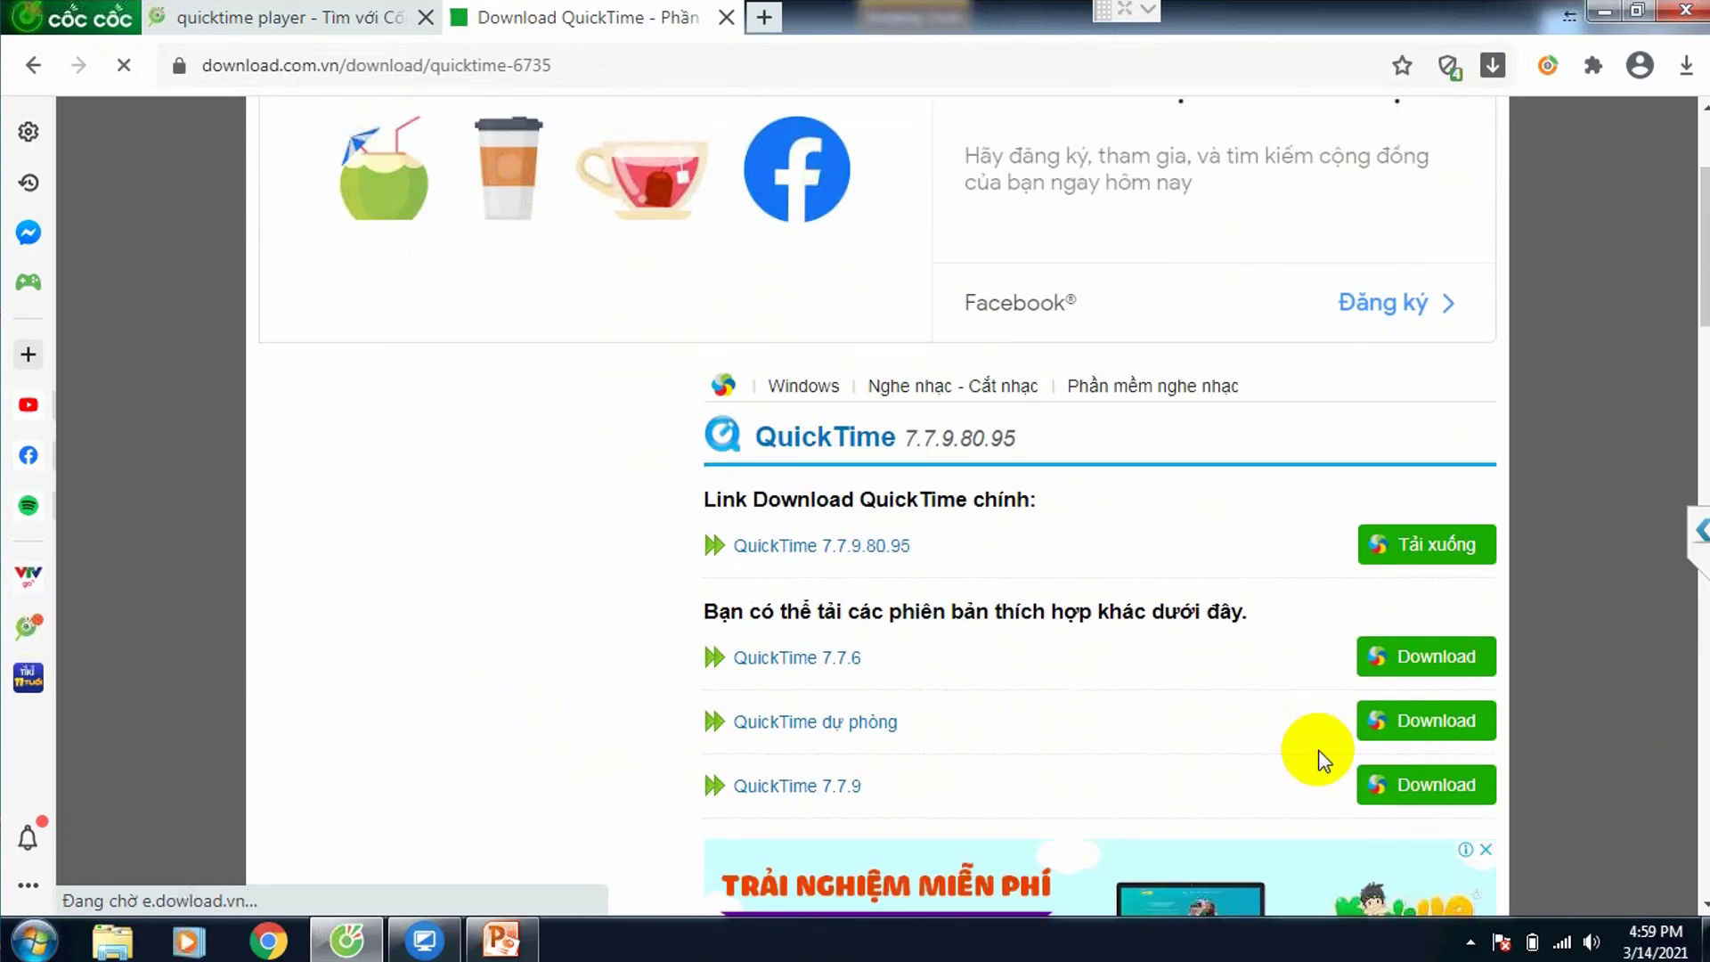
{"action": "left_click", "coordinate": [1425, 548]}
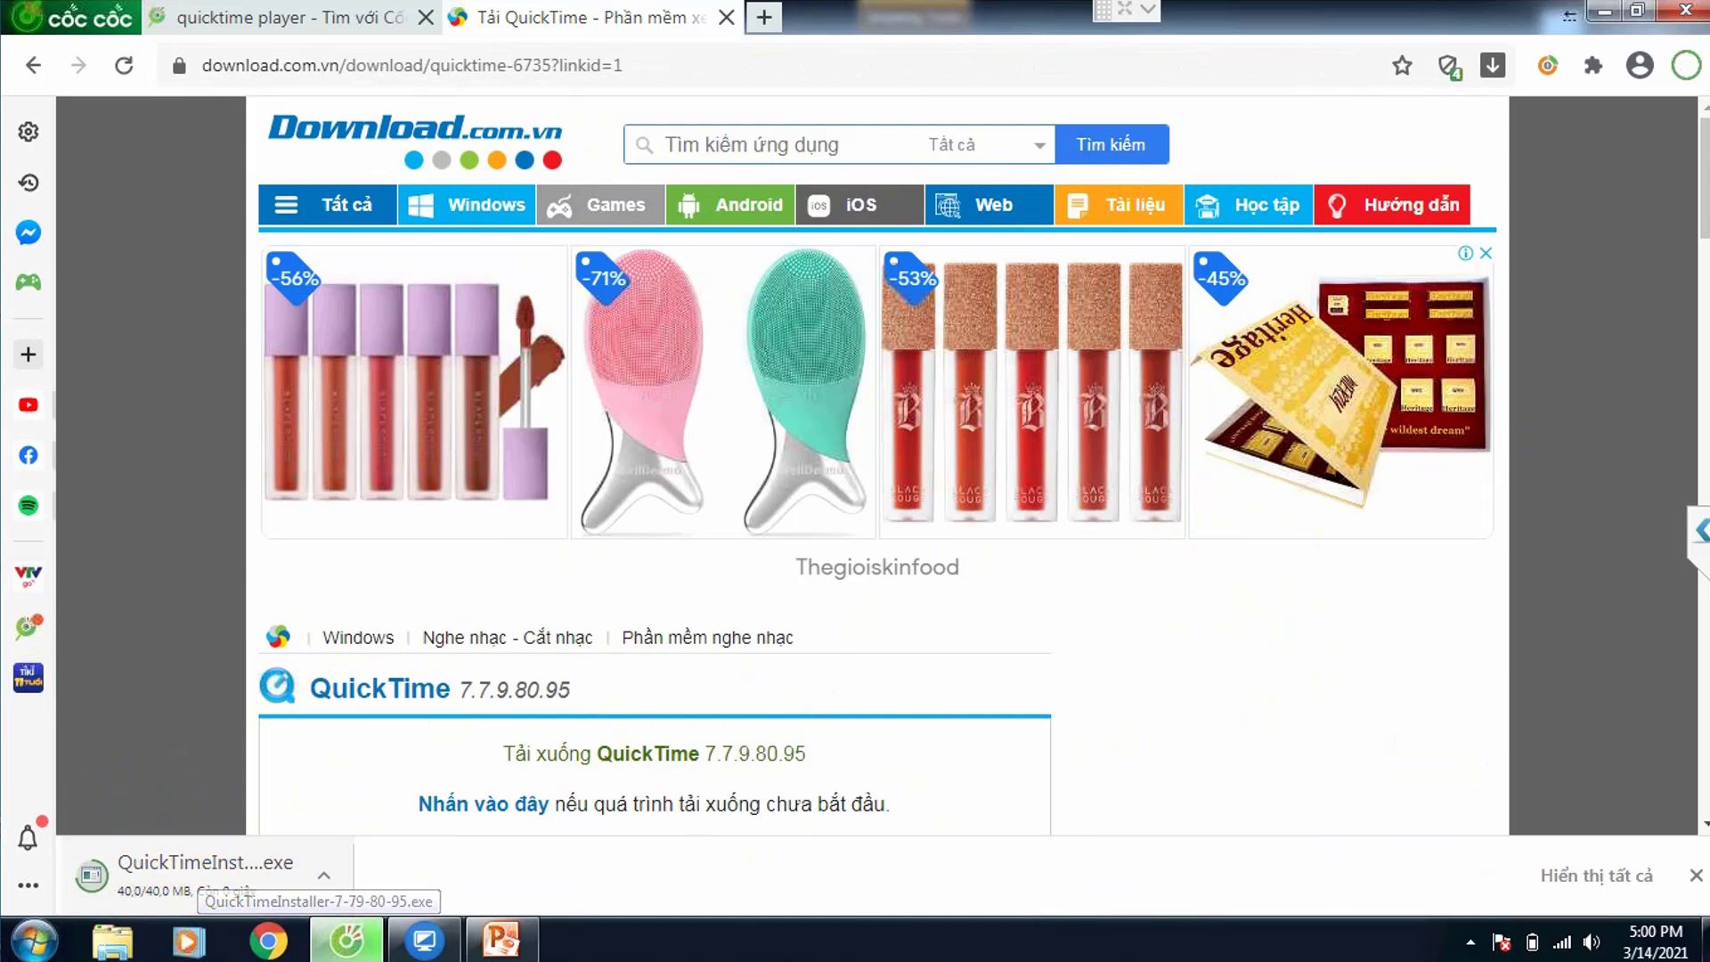
{"action": "left_click", "coordinate": [146, 869]}
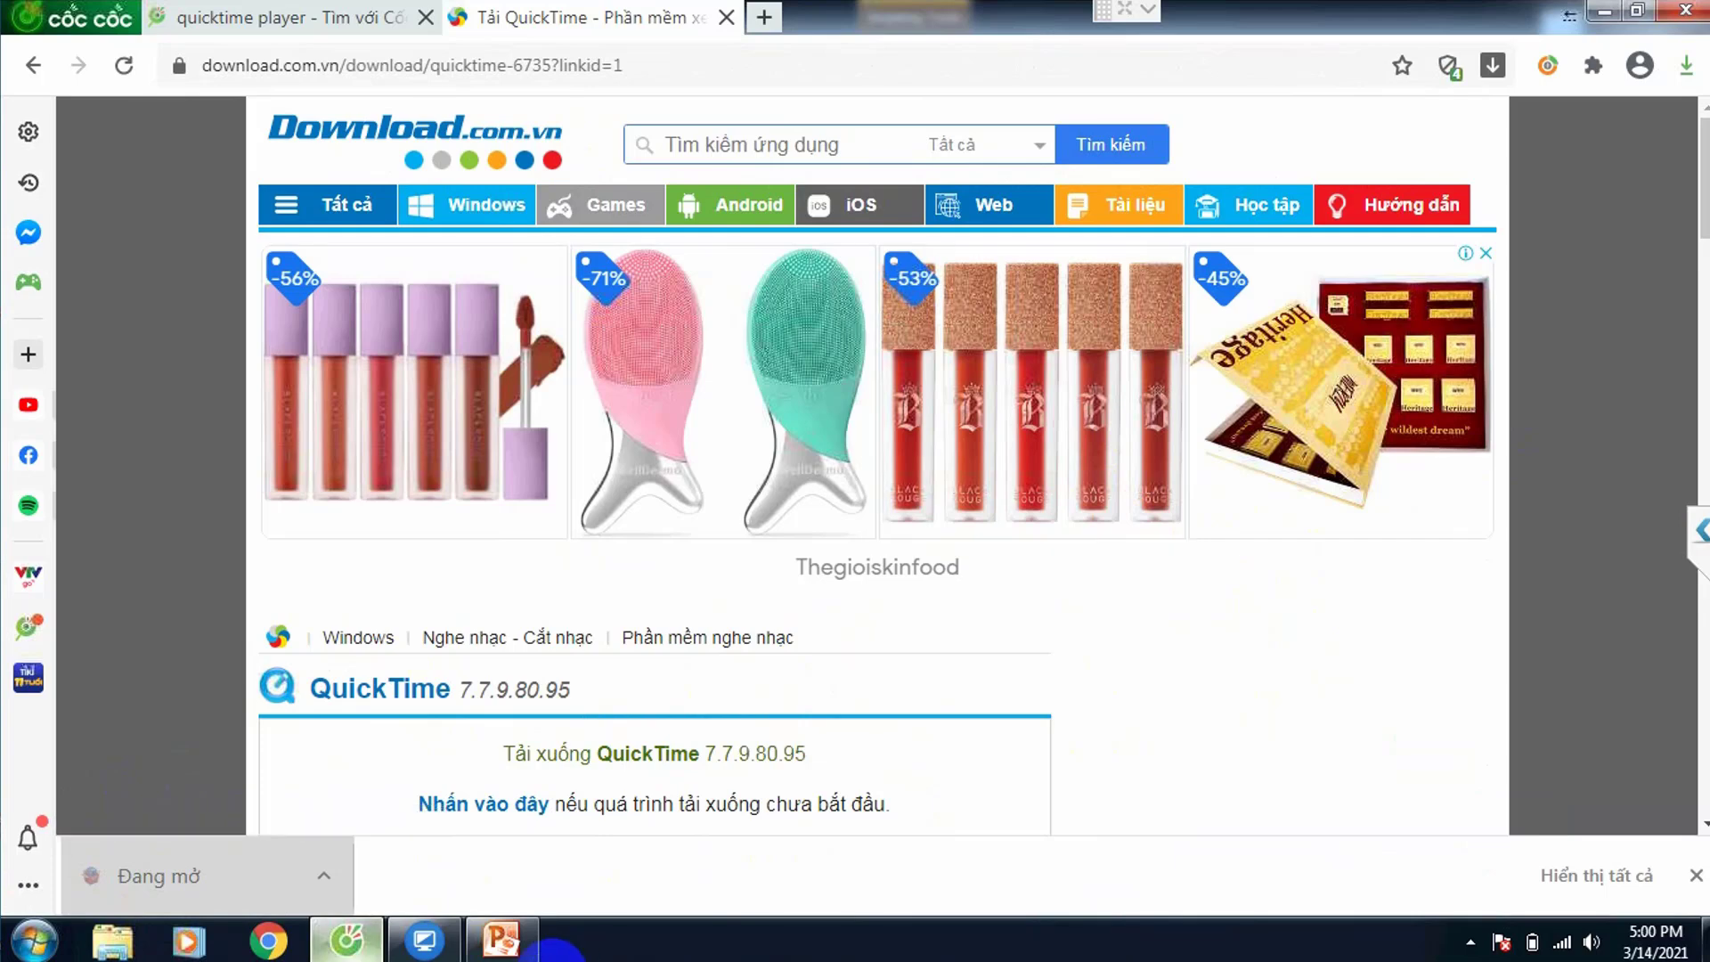
- Return to PowerPoint and close its cannot-insert-video error
{"action": "left_click", "coordinate": [502, 939]}
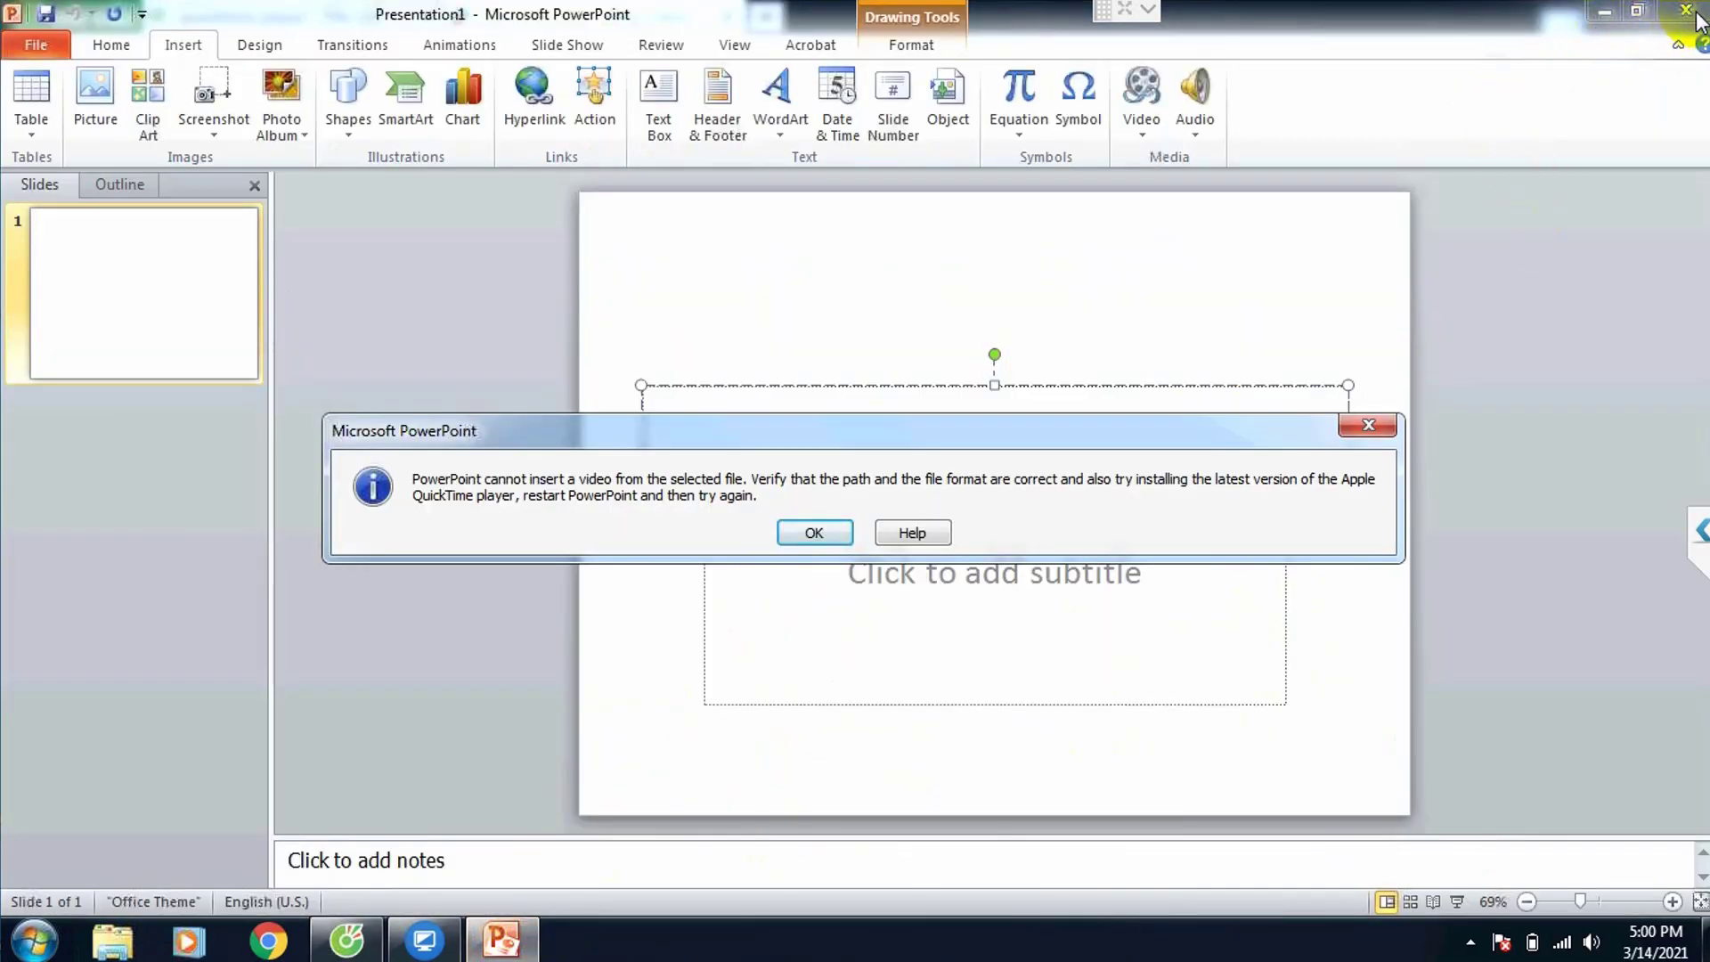
{"action": "left_click", "coordinate": [1362, 440]}
{"action": "left_click", "coordinate": [1367, 425]}
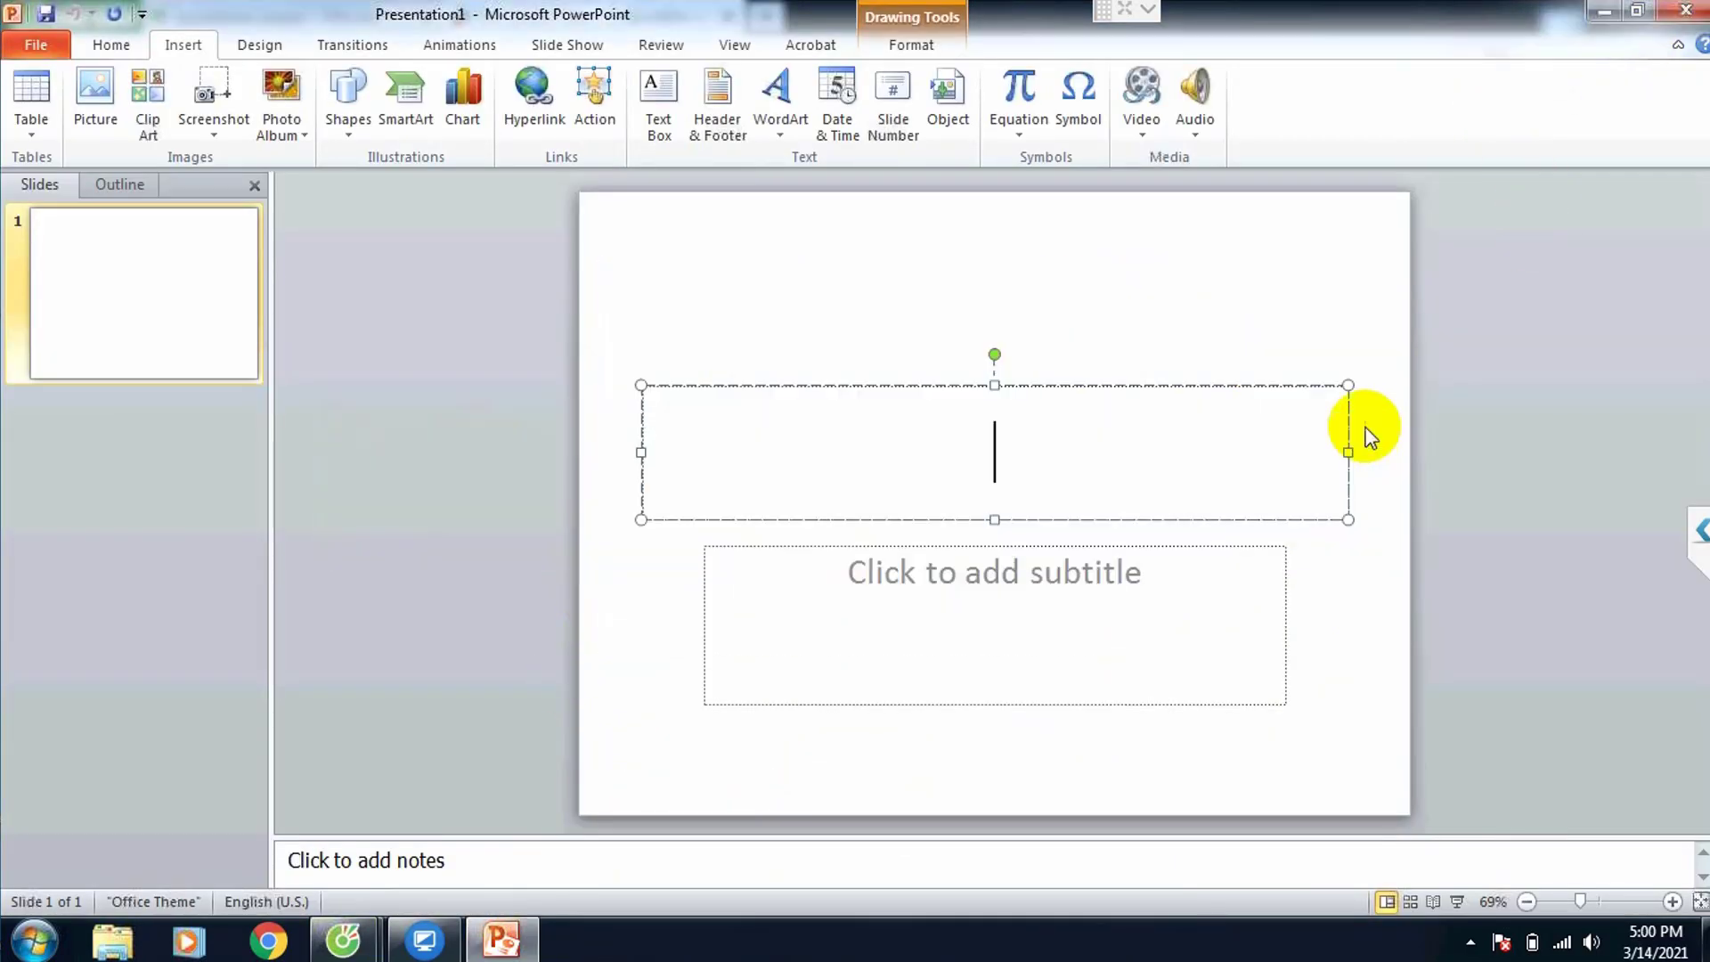
- Close PowerPoint and run a Custom QuickTime 7 install with only the essential features
{"action": "left_click", "coordinate": [1681, 16]}
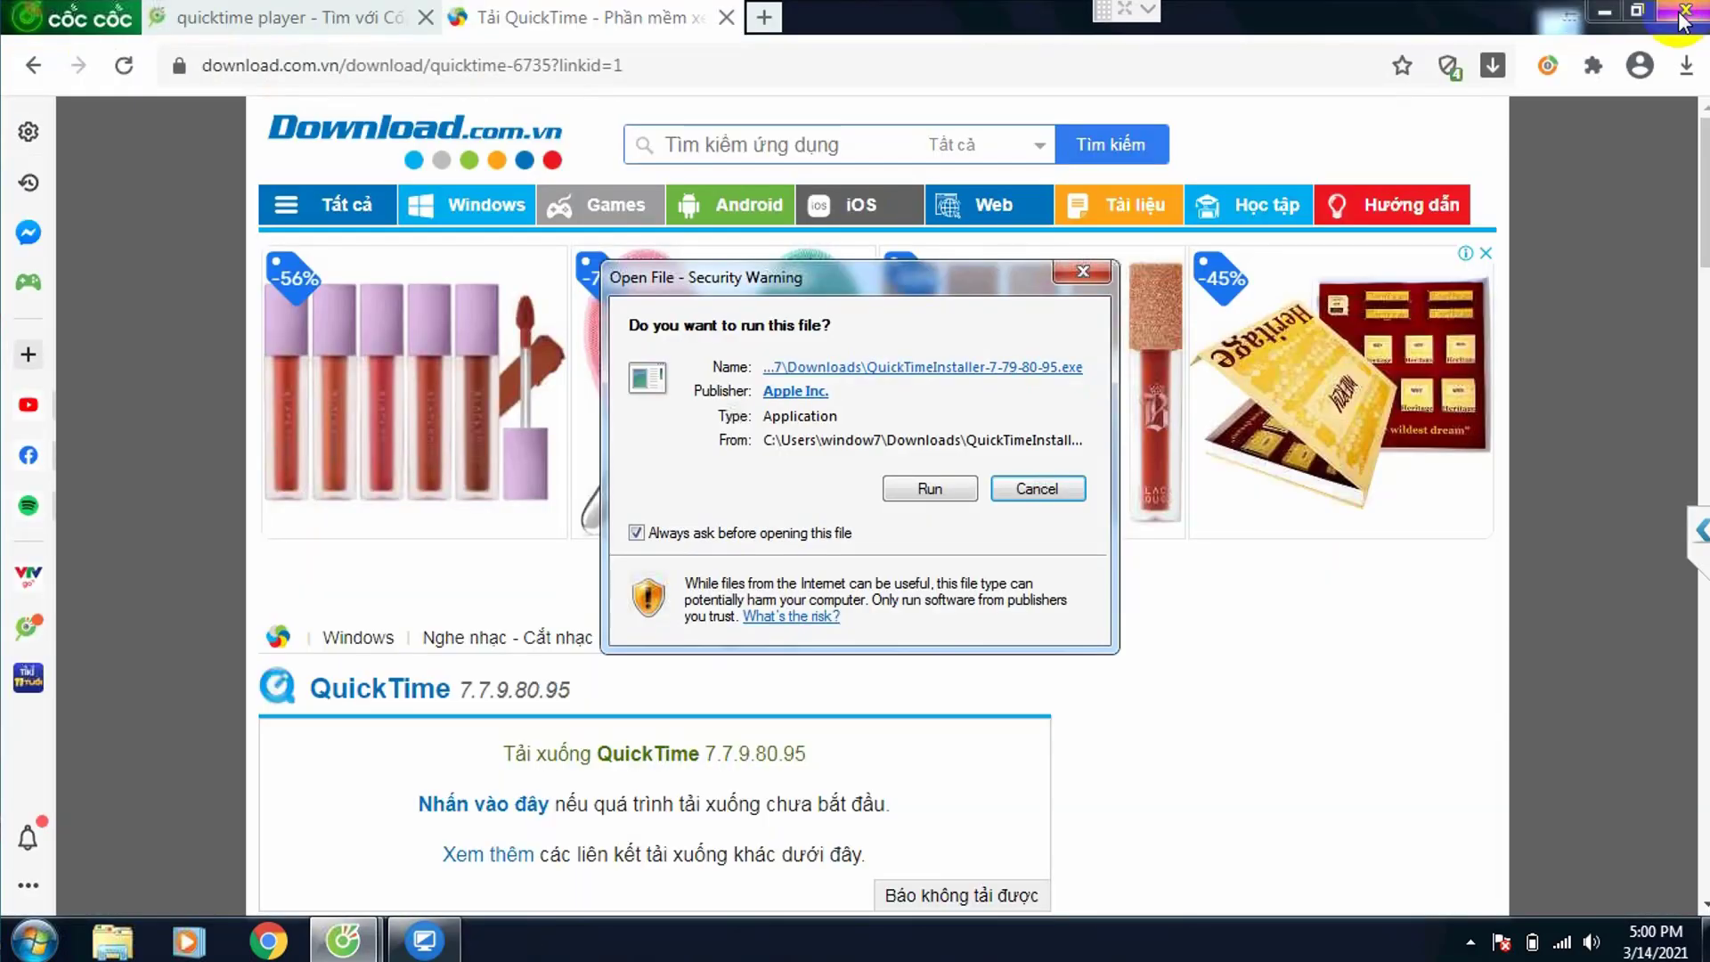
{"action": "left_click", "coordinate": [908, 486]}
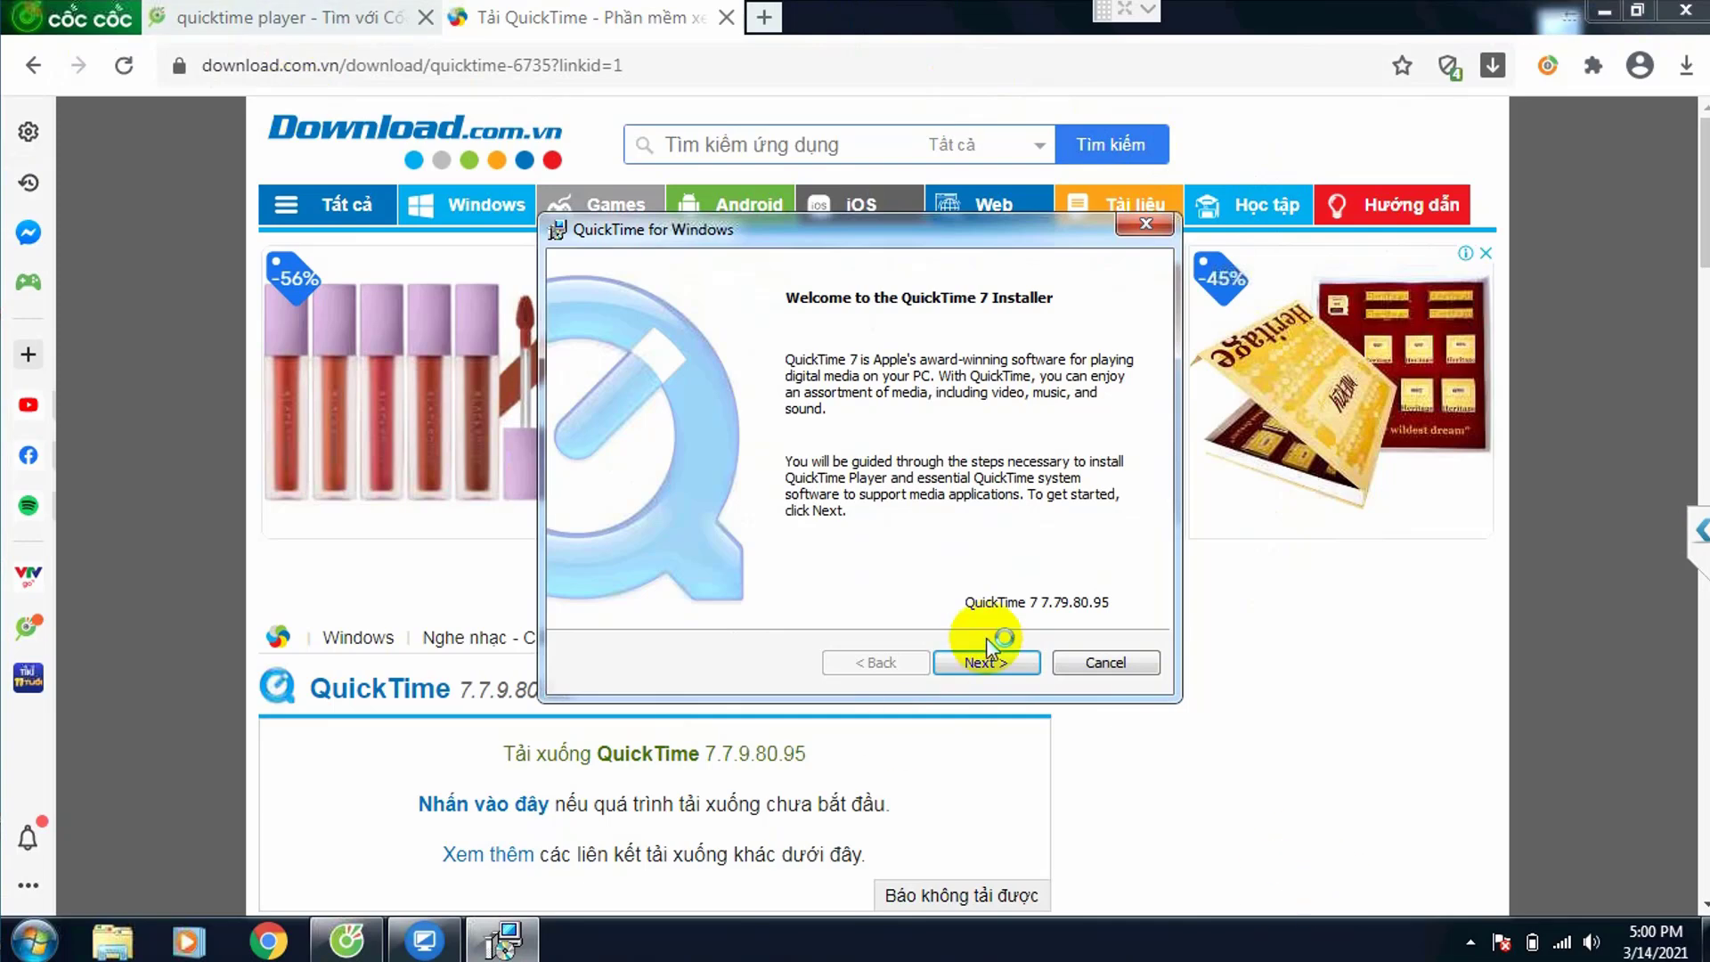
{"action": "left_click", "coordinate": [982, 664]}
{"action": "left_click", "coordinate": [984, 663]}
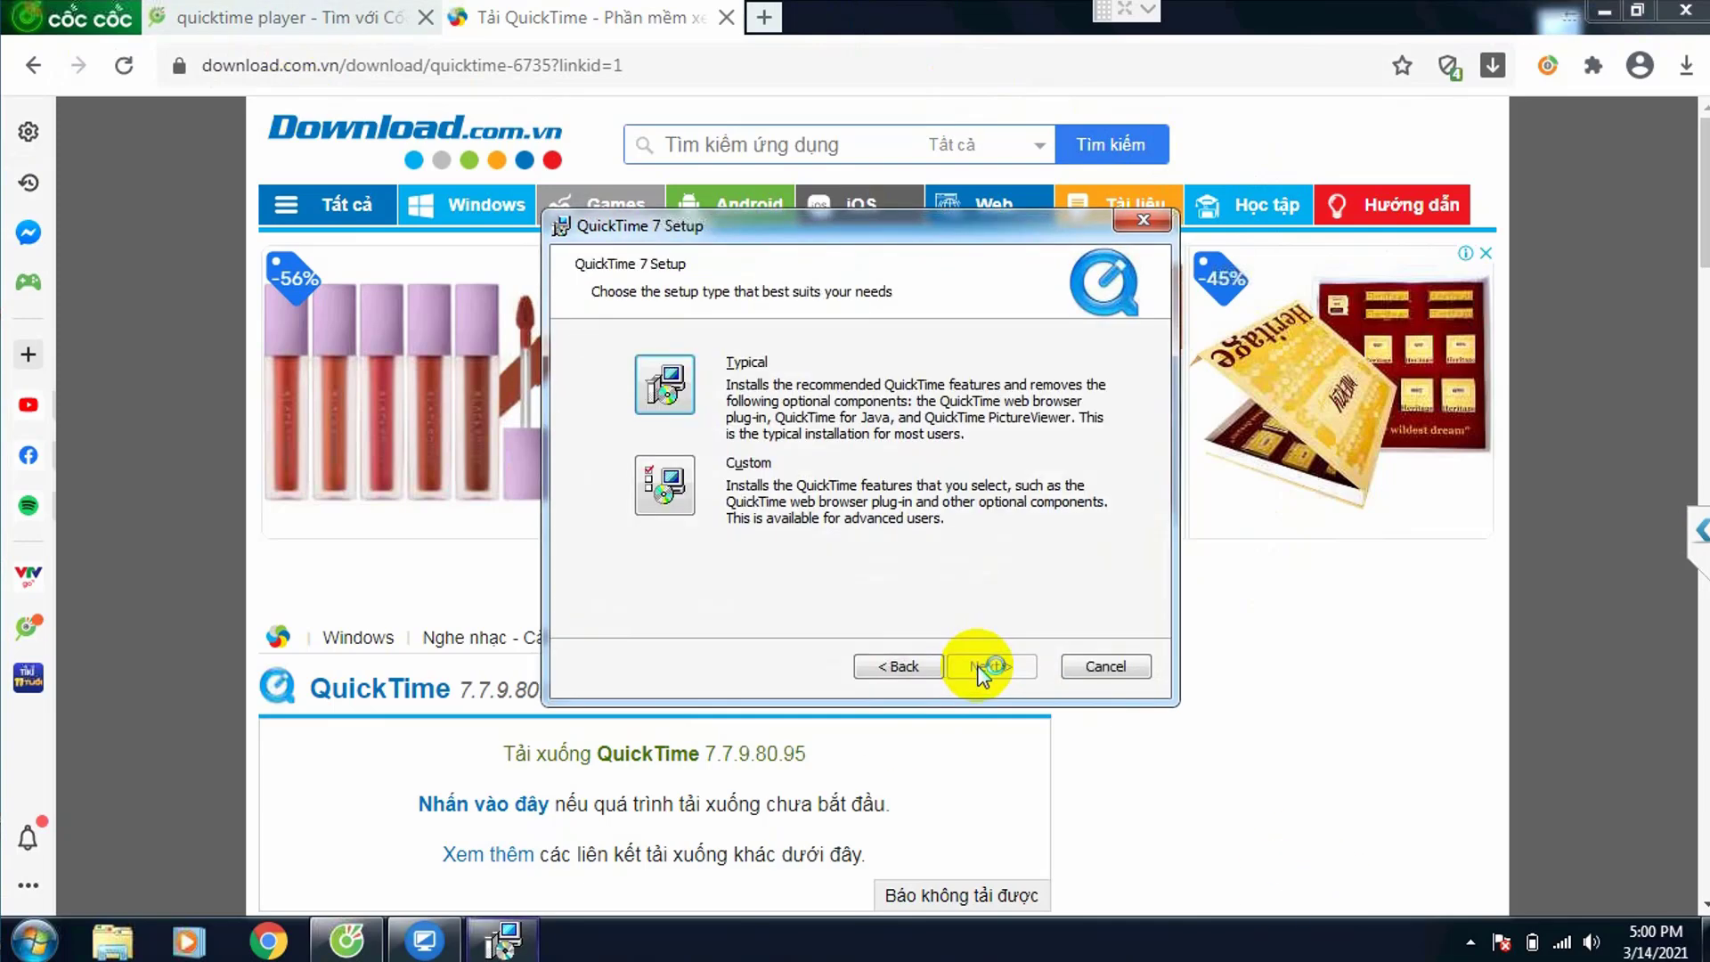
{"action": "left_click", "coordinate": [650, 480]}
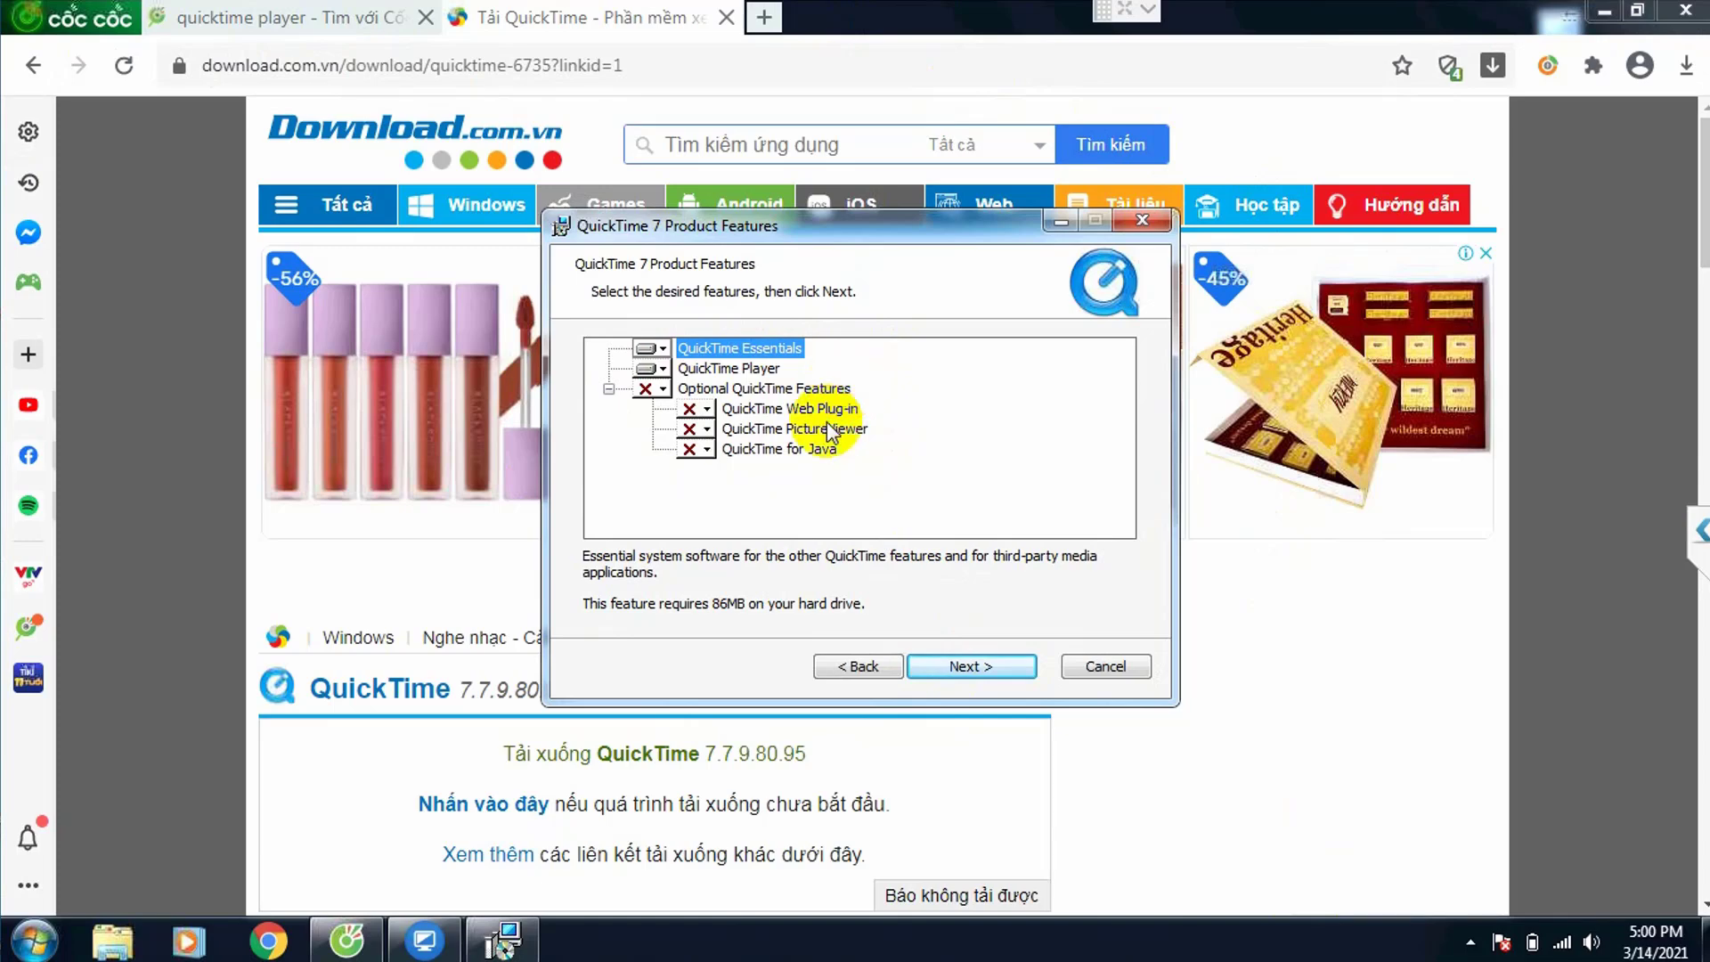
{"action": "left_click", "coordinate": [986, 668]}
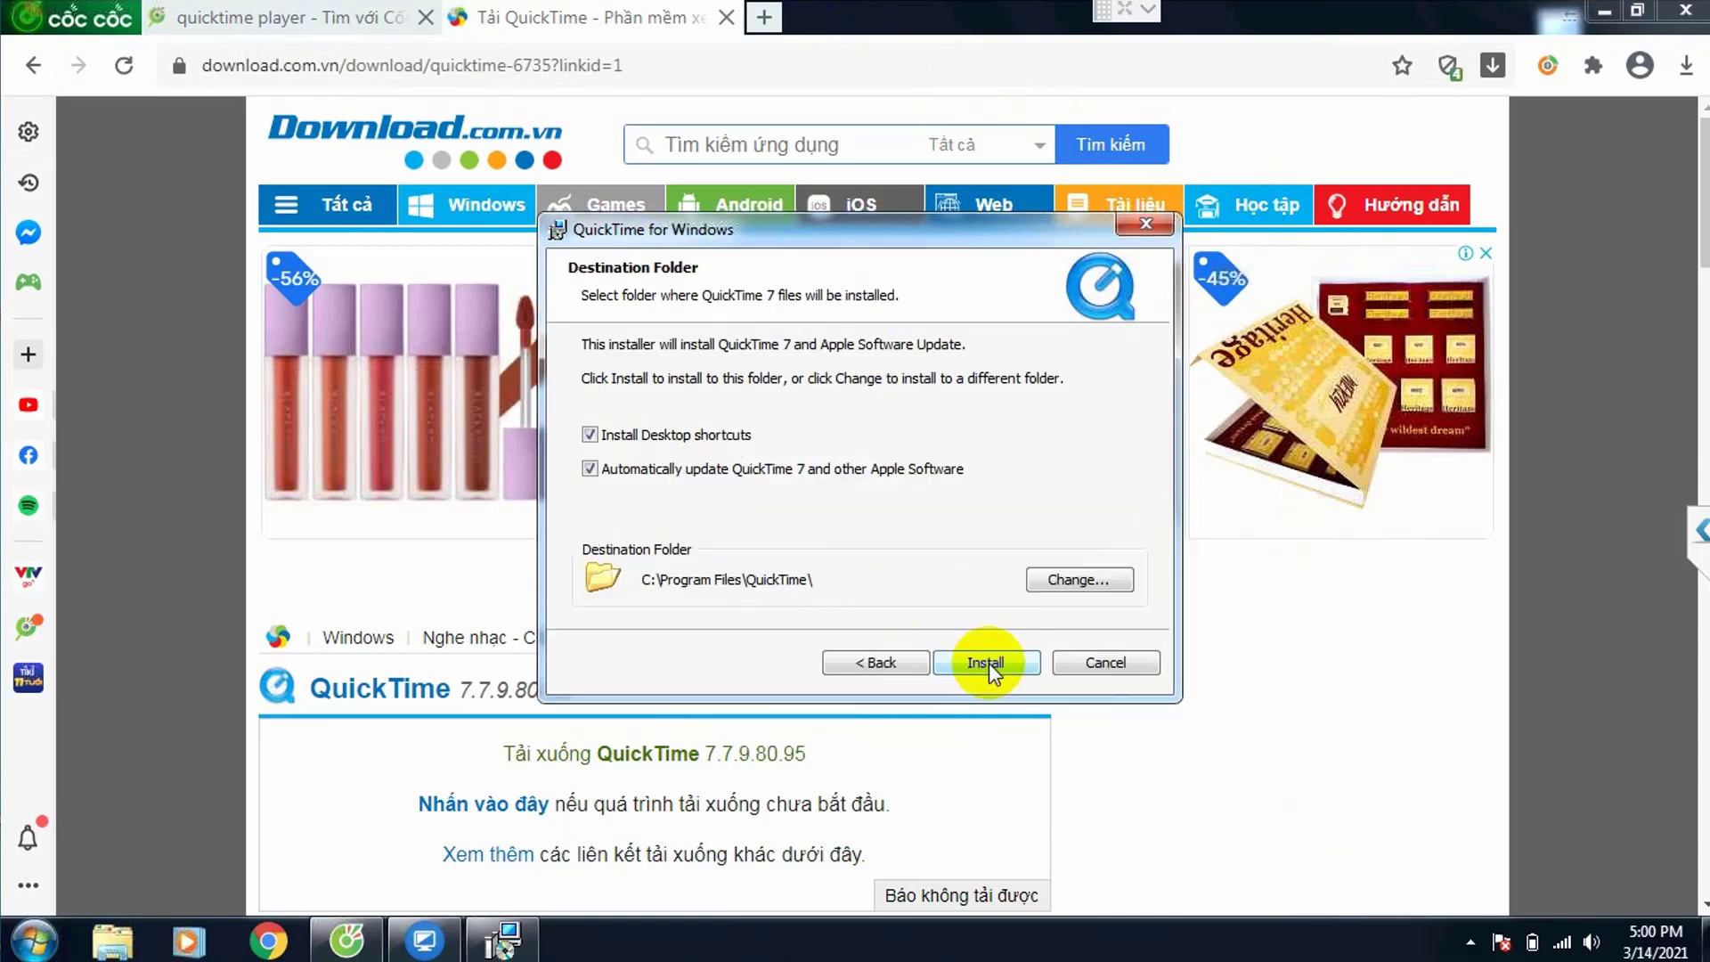
{"action": "left_click", "coordinate": [989, 663]}
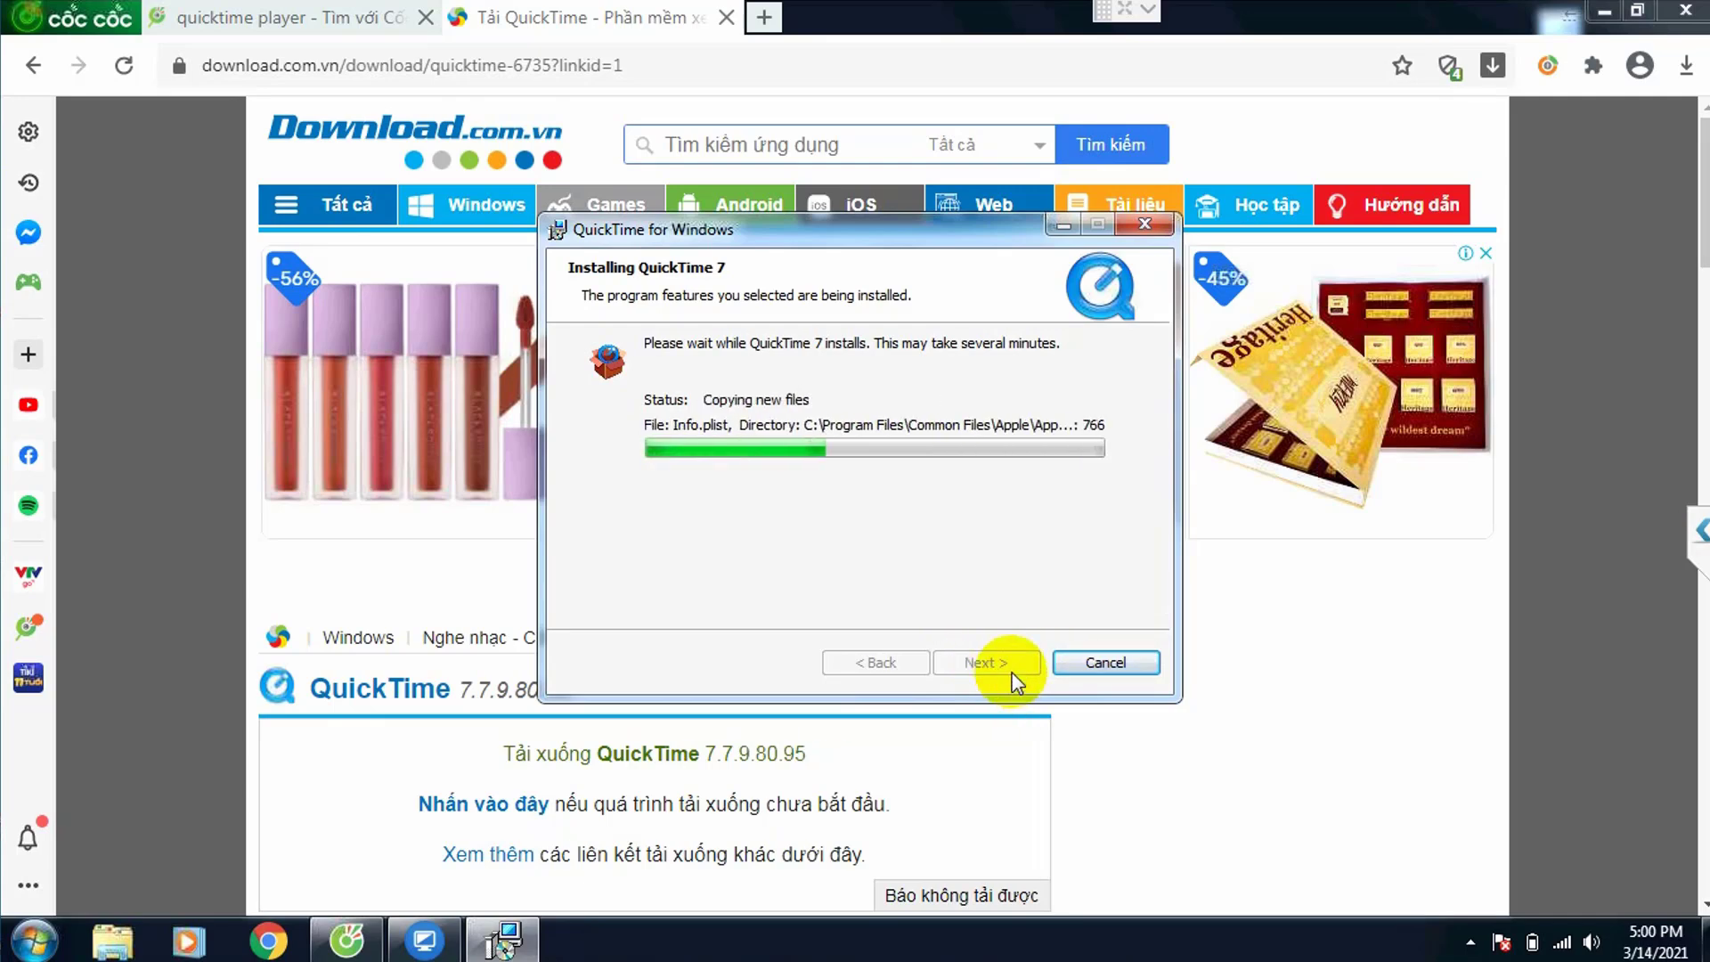
{"action": "left_click_drag", "start_coordinate": [732, 220], "coordinate": [783, 153]}
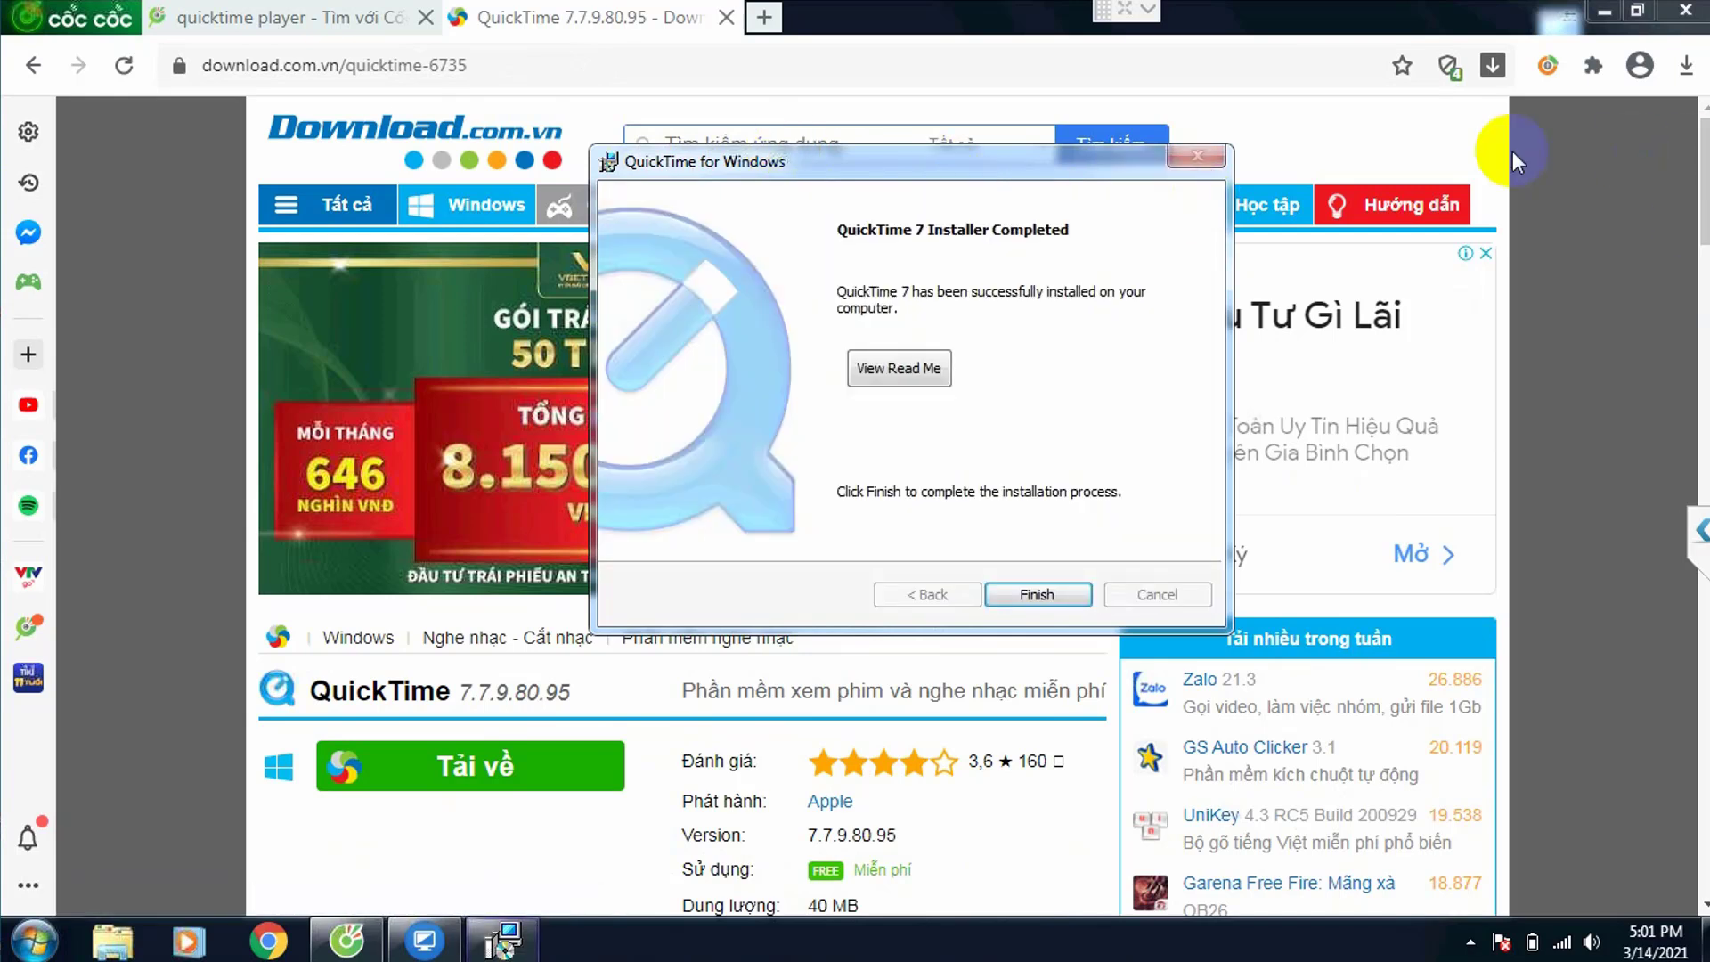
{"action": "left_click", "coordinate": [1013, 596]}
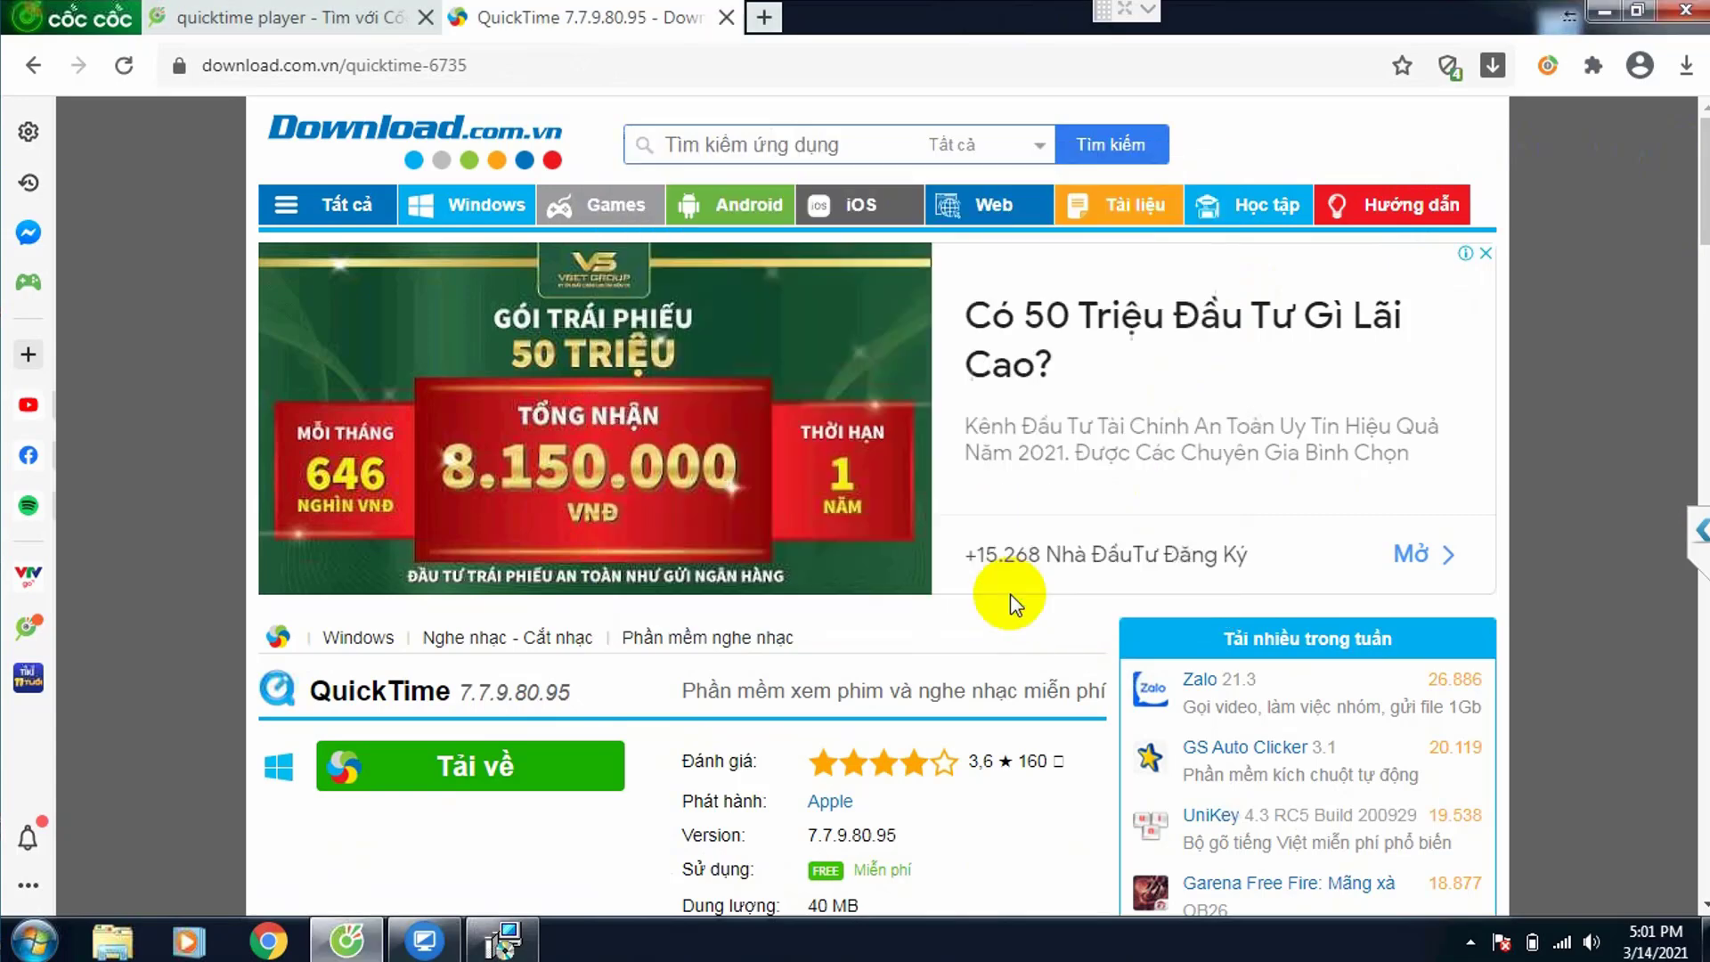
- Minimise the browser and launch PowerPoint 2010 from All Programs > Microsoft Office
{"action": "left_click", "coordinate": [1607, 16]}
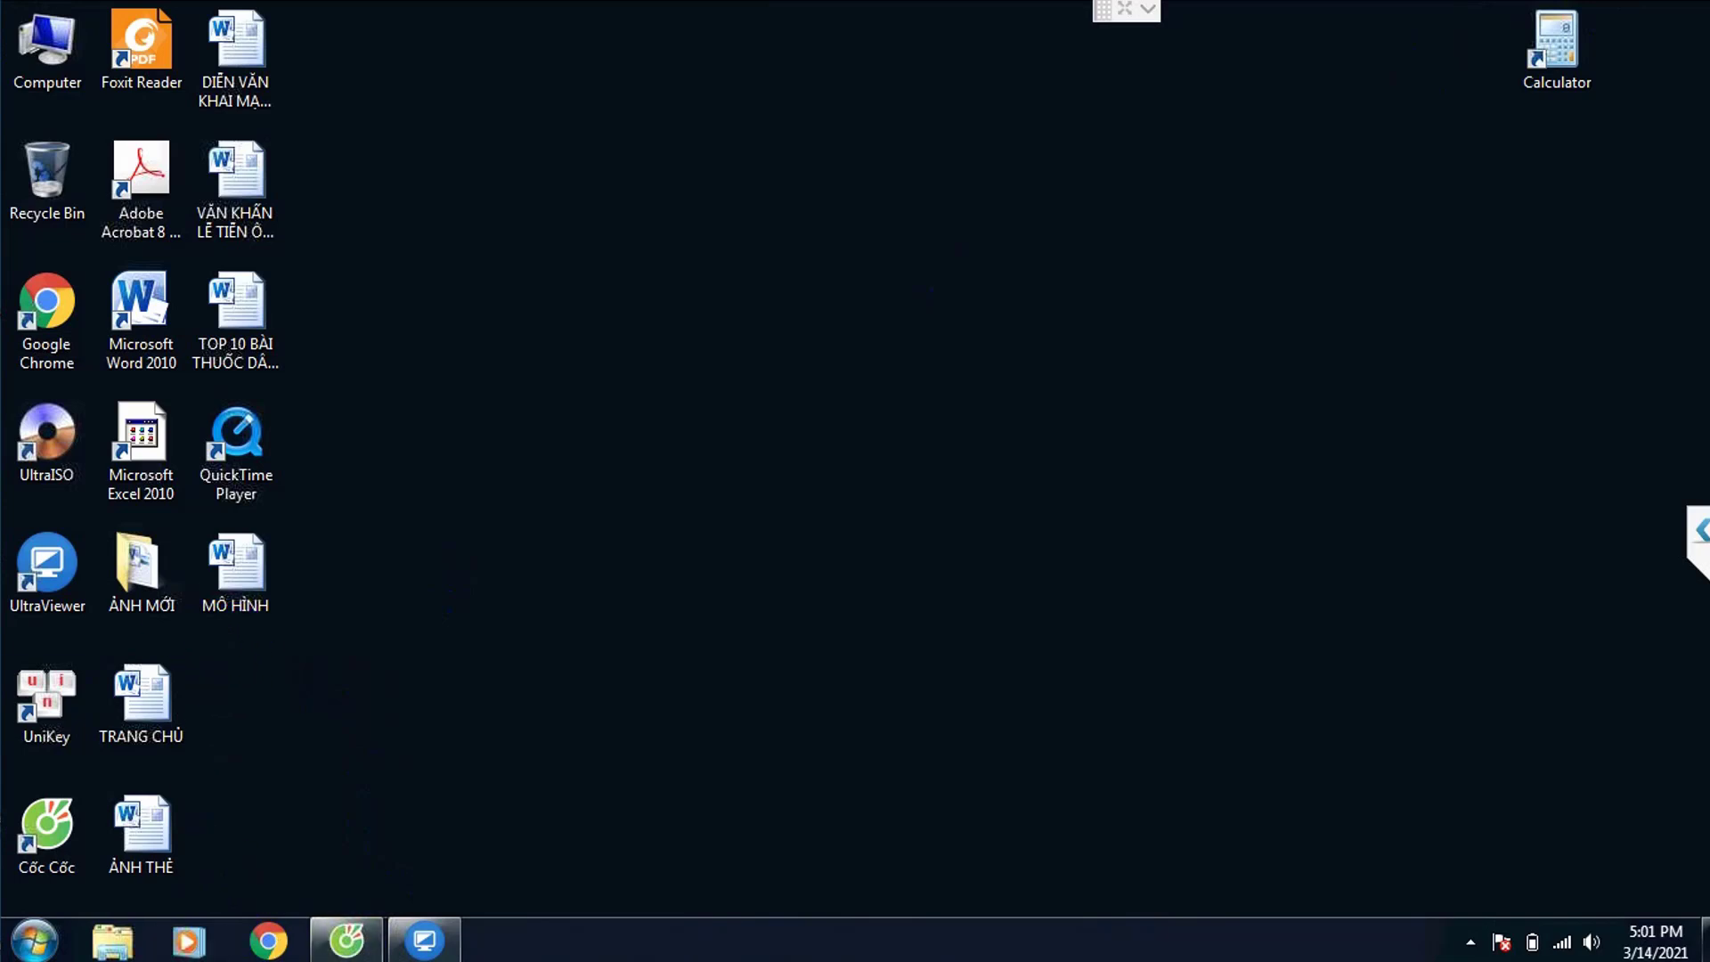
{"action": "left_click", "coordinate": [34, 940]}
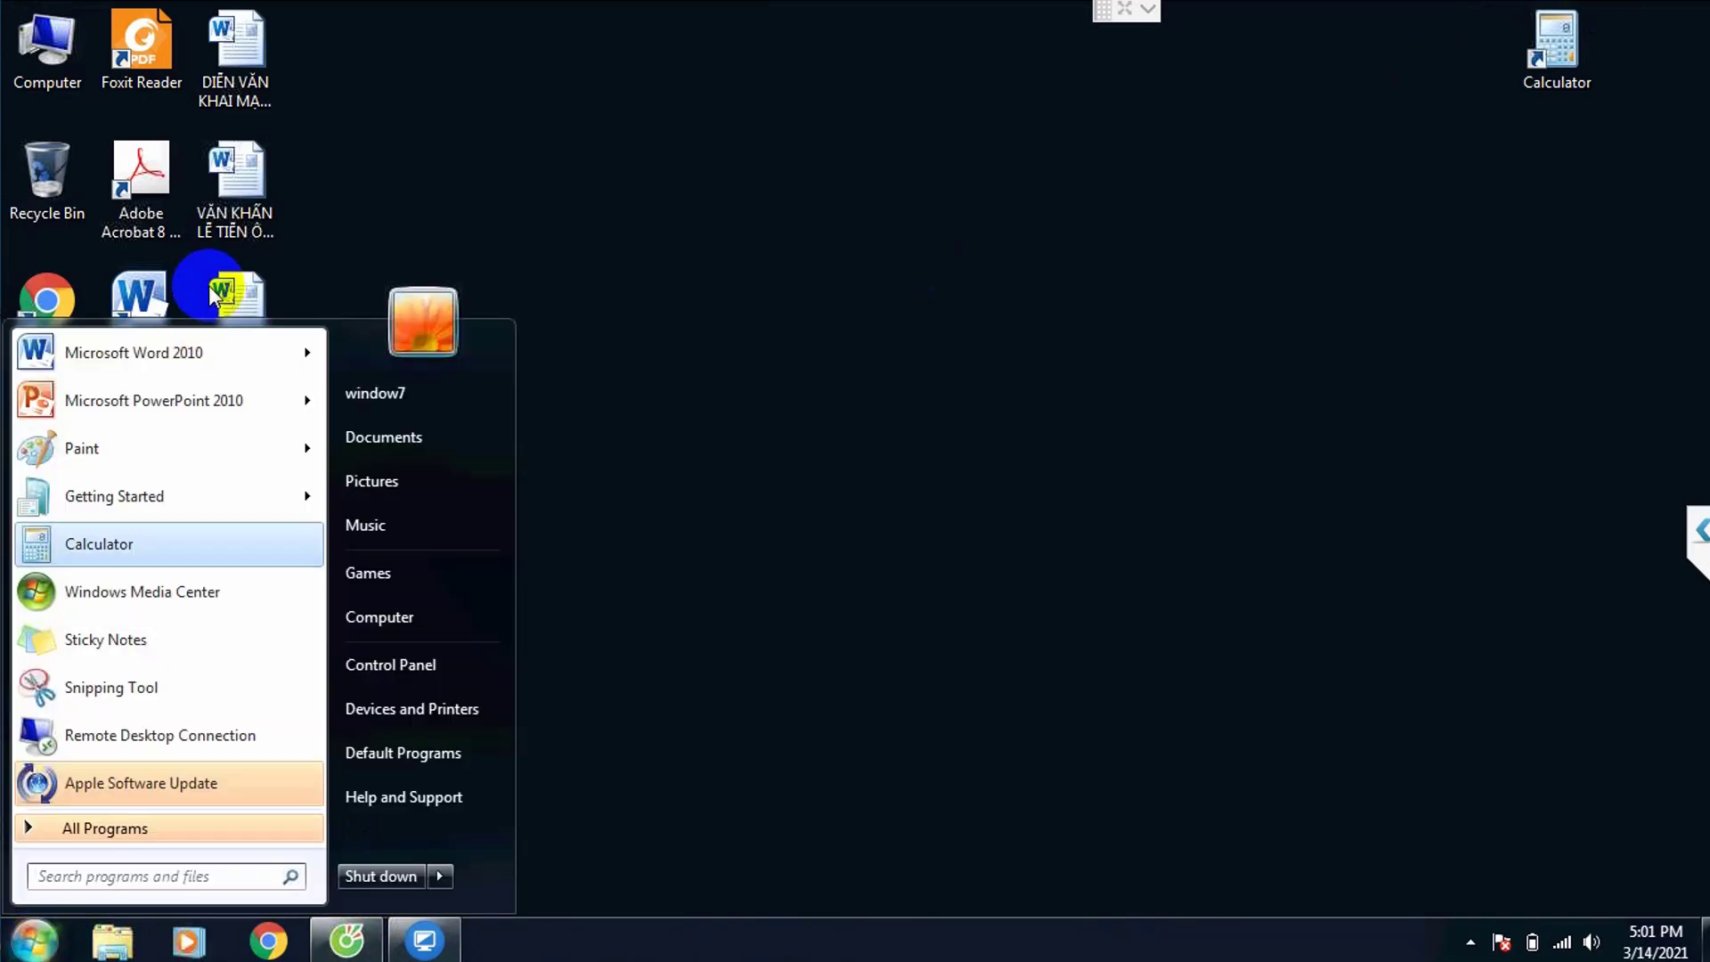
{"action": "left_click", "coordinate": [76, 828]}
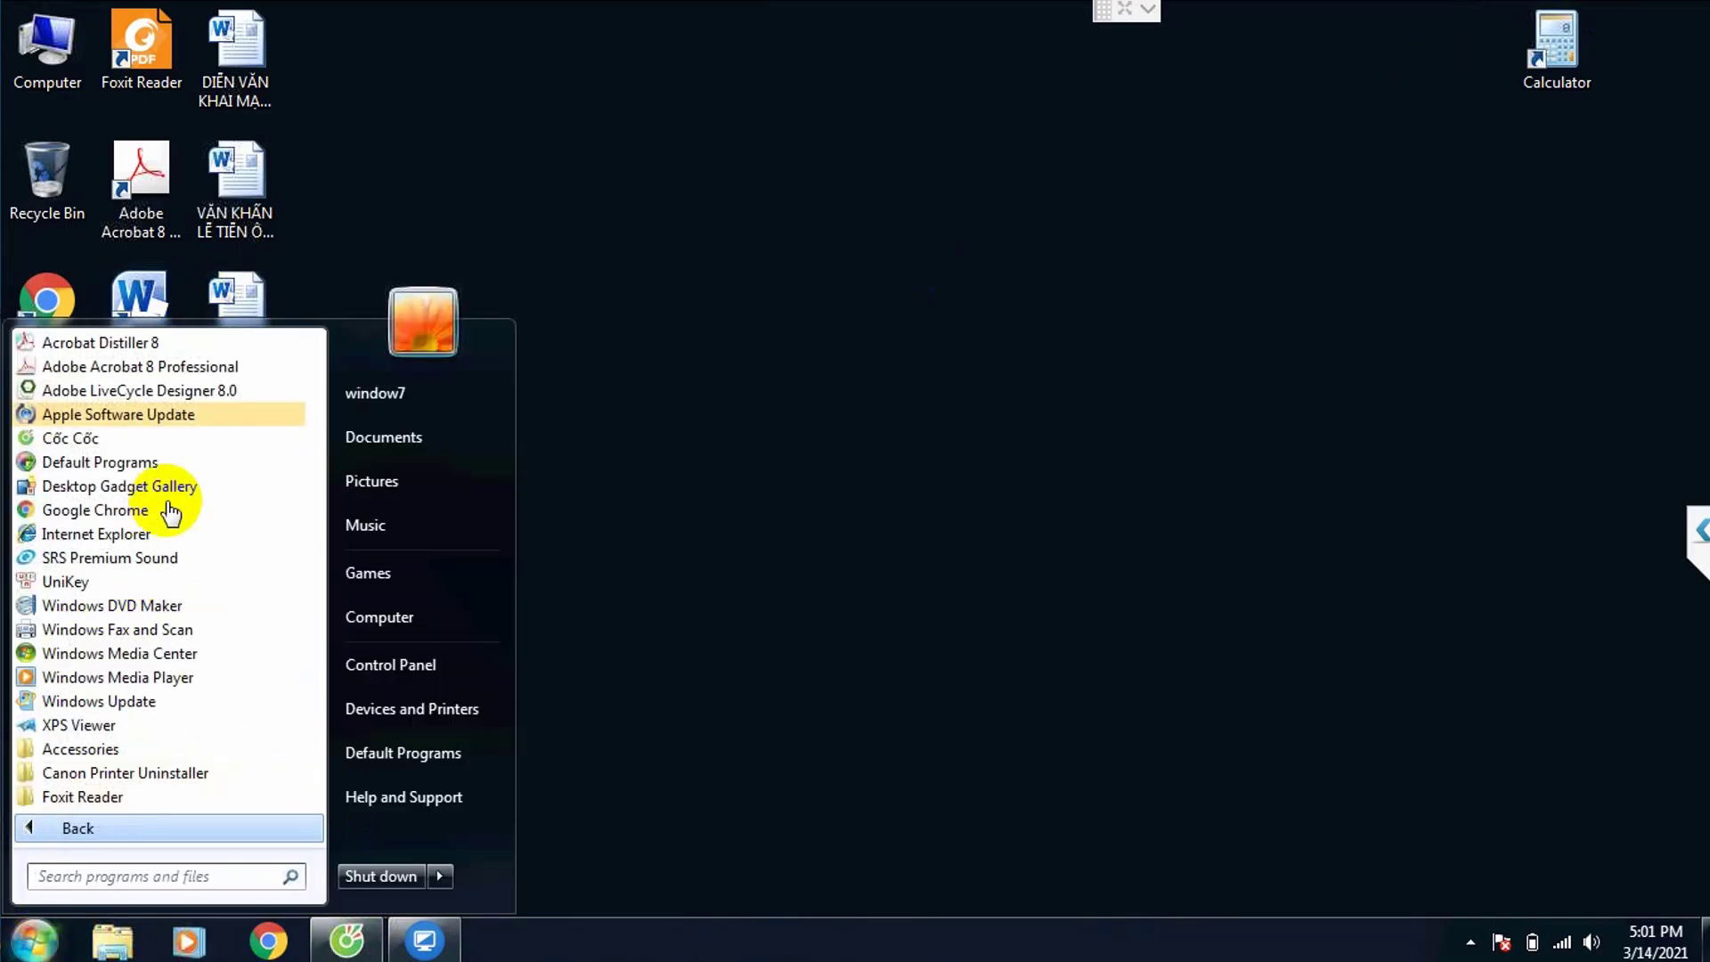
{"action": "scroll", "coordinate": [114, 624], "scroll_direction": "down", "scroll_amount": 1}
{"action": "scroll", "coordinate": [98, 656], "scroll_direction": "down", "scroll_amount": 1}
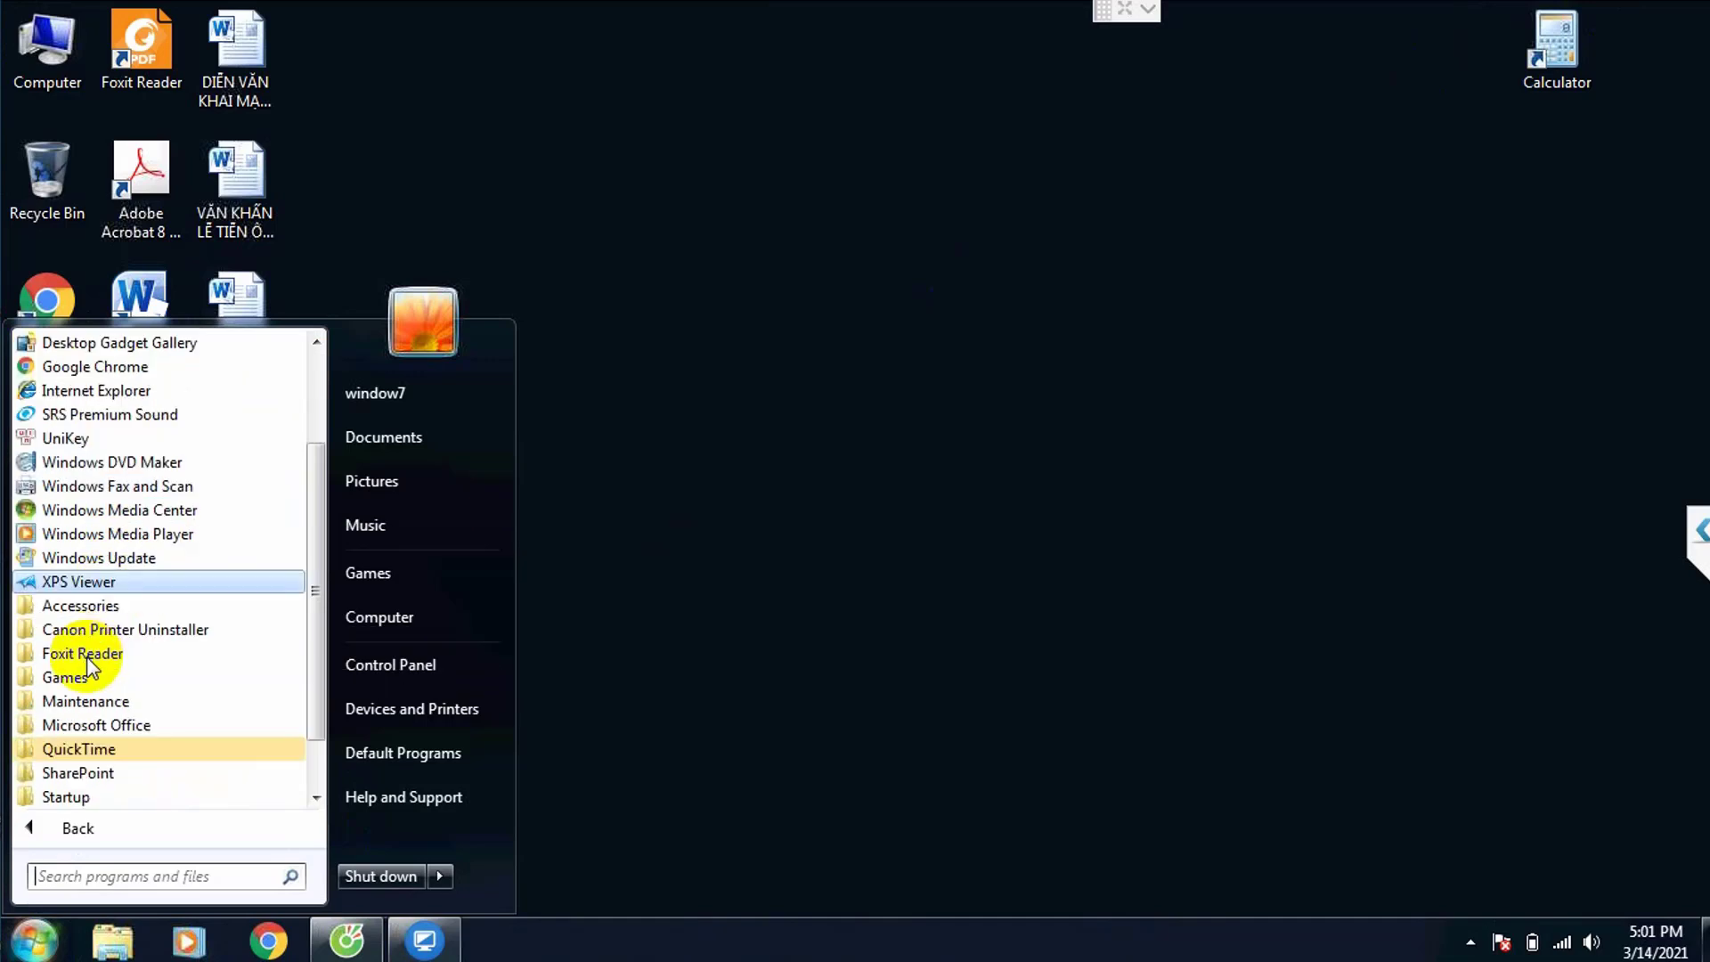
{"action": "left_click", "coordinate": [89, 724]}
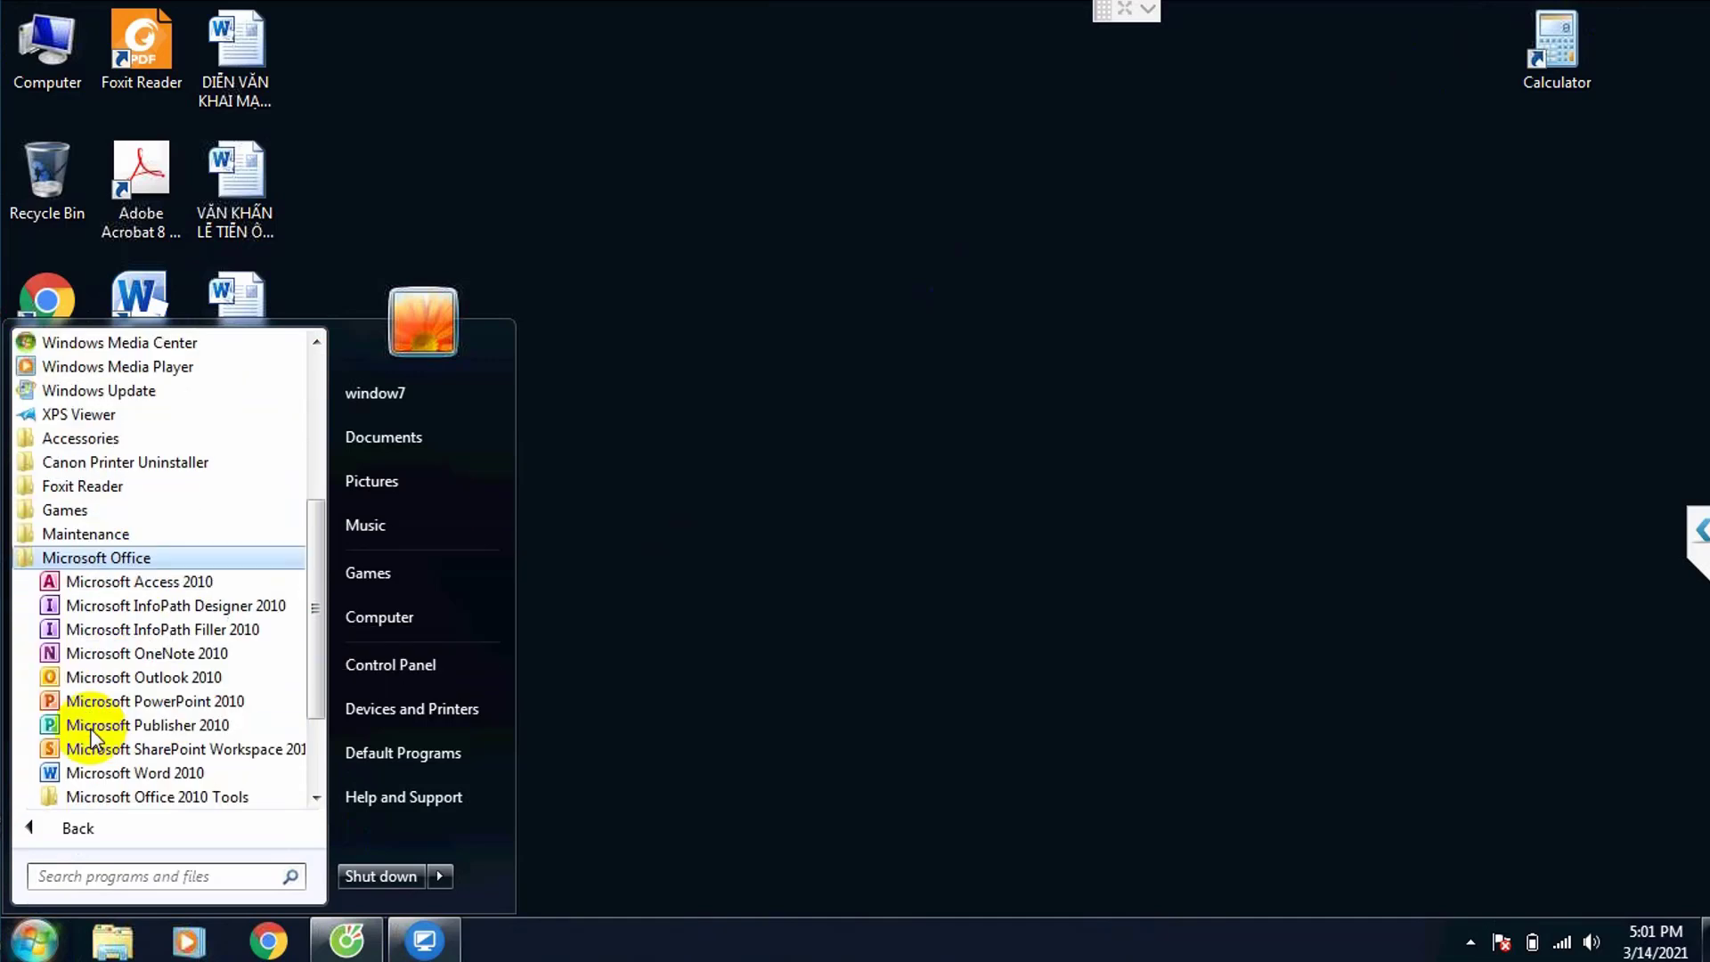
{"action": "left_click", "coordinate": [163, 701]}
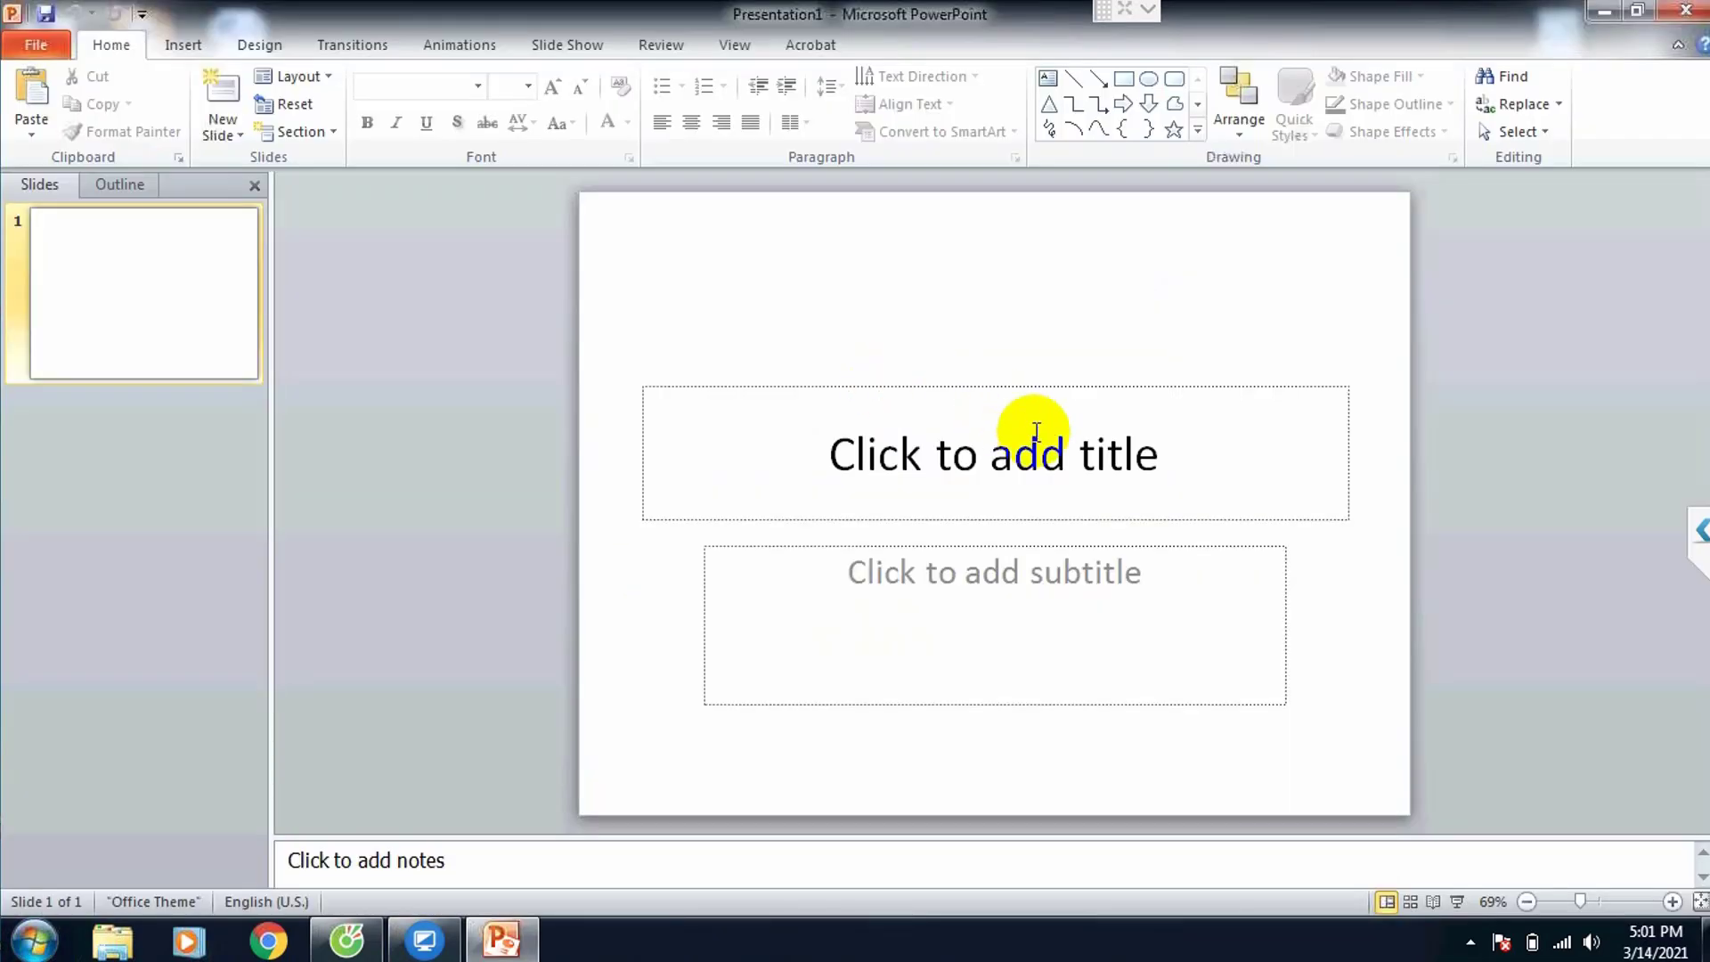
- Insert the car-parking tutorial video from Downloads onto the title slide via Video from File
{"action": "left_click", "coordinate": [1030, 431]}
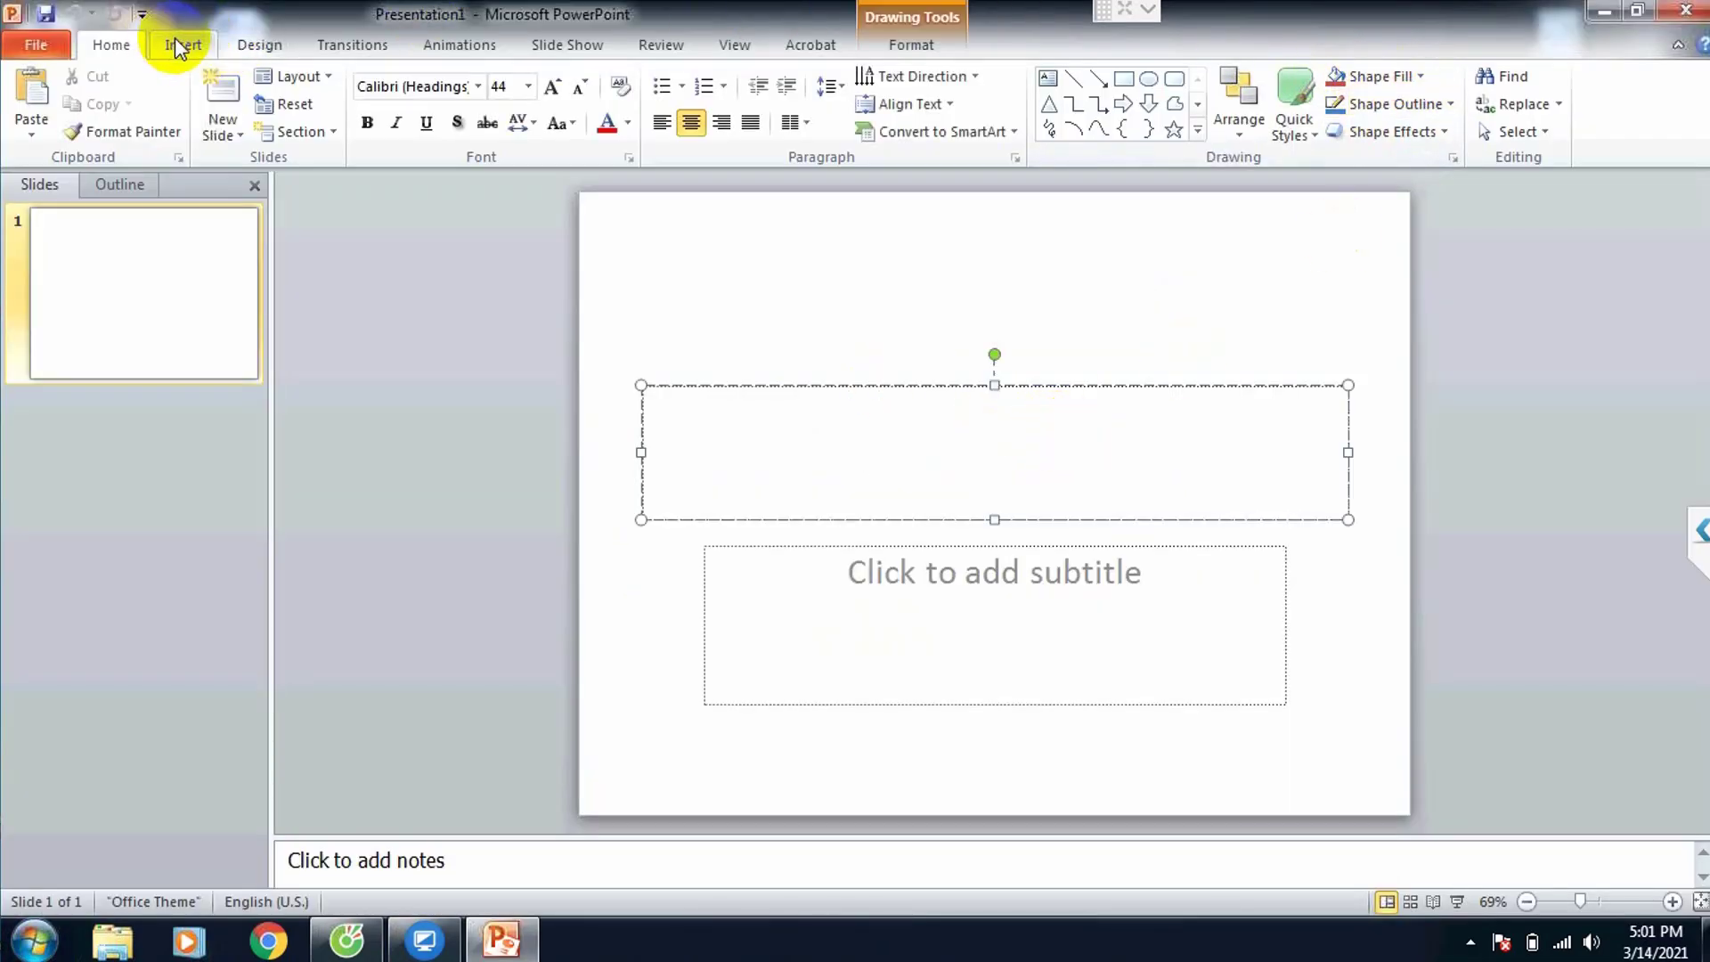
{"action": "left_click", "coordinate": [176, 41]}
{"action": "left_click", "coordinate": [1154, 93]}
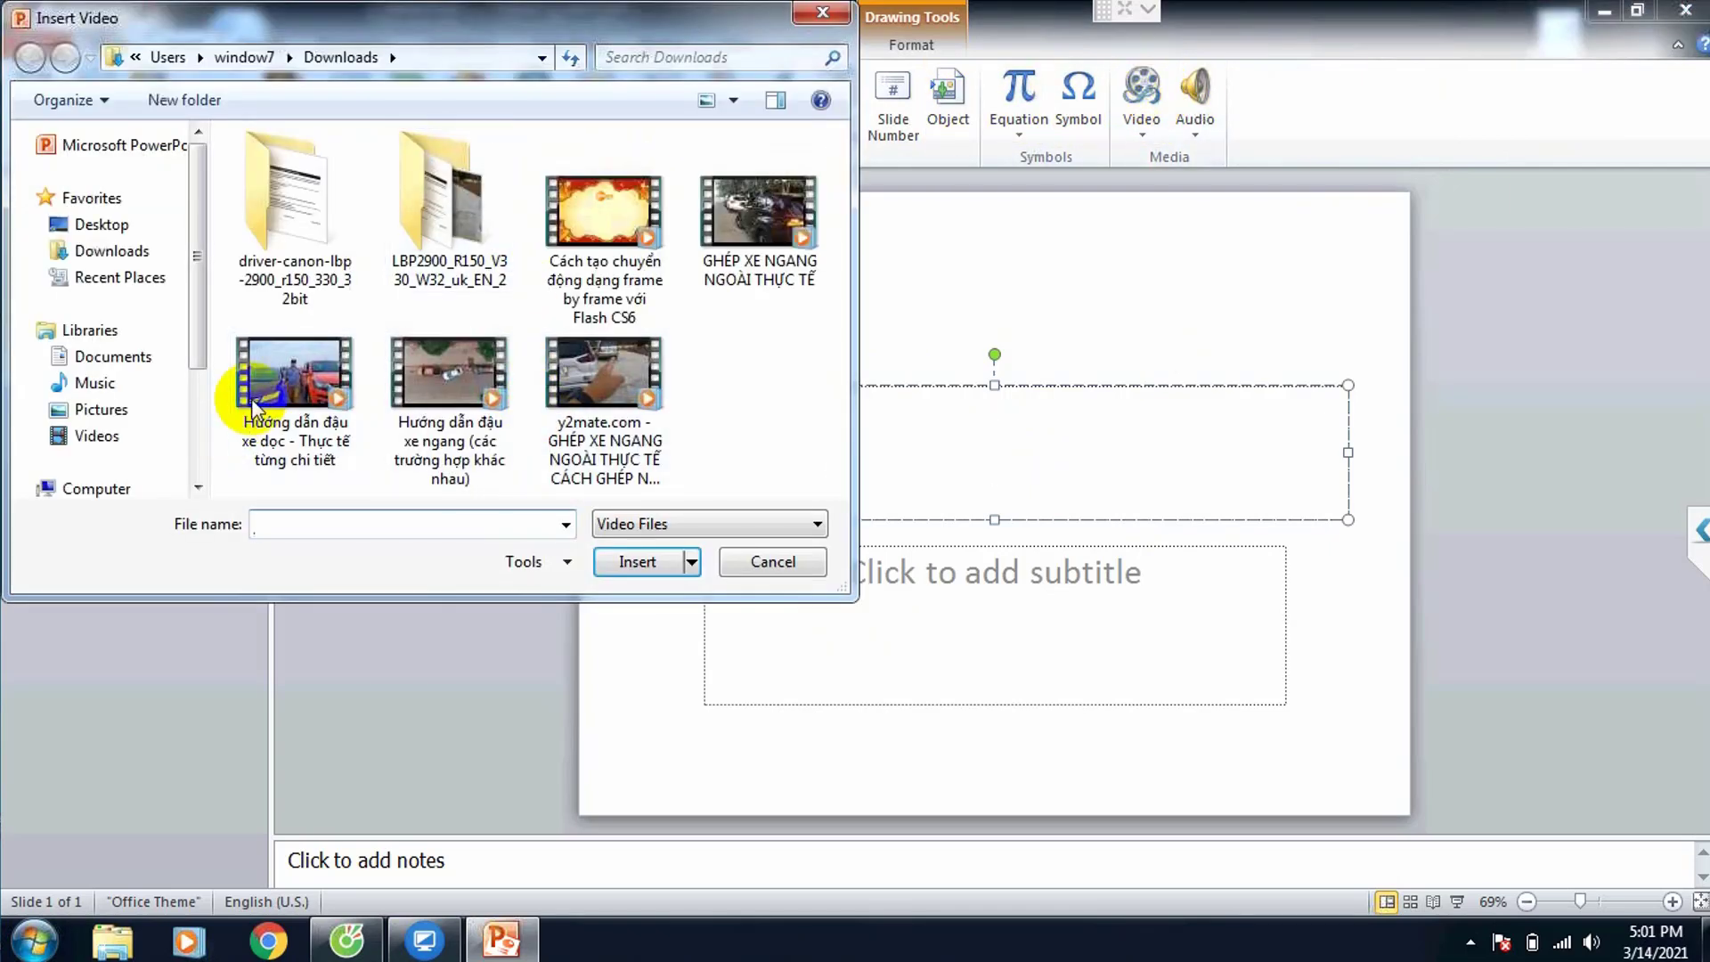
{"action": "left_click", "coordinate": [256, 403]}
{"action": "double_click", "coordinate": [256, 403]}
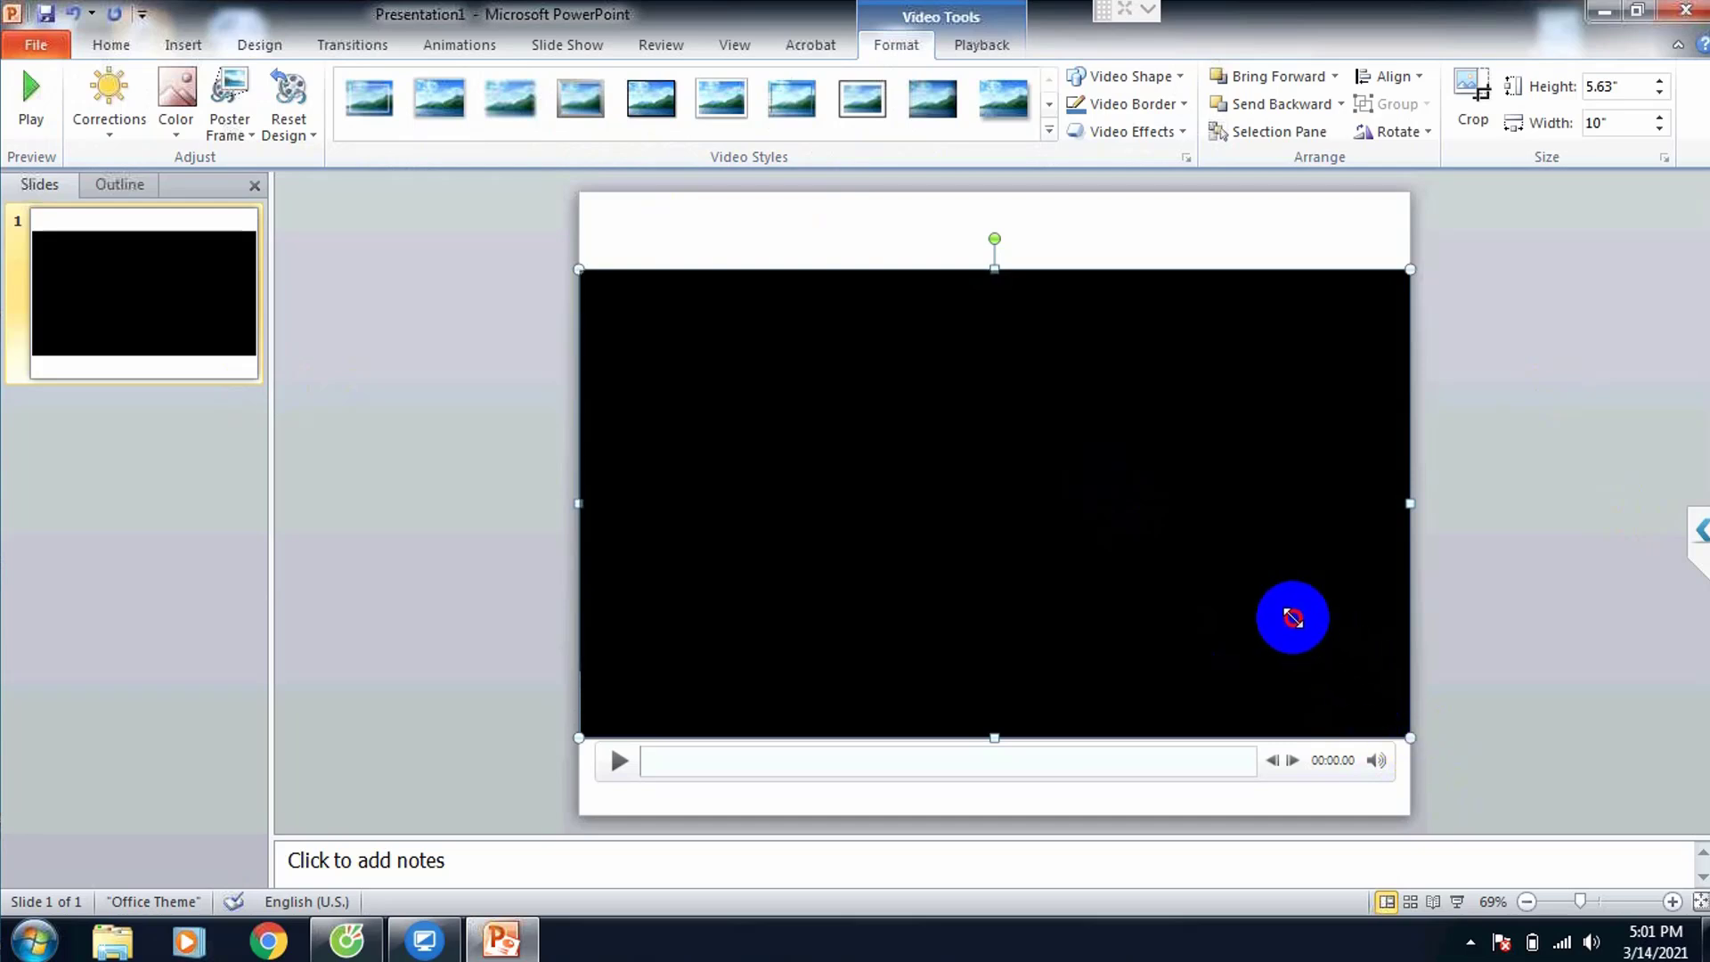
- Resize the video from 8.58 × 4.83 down to 7.83 × 4.41 inches
{"action": "left_click_drag", "start_coordinate": [1292, 618], "coordinate": [1226, 613]}
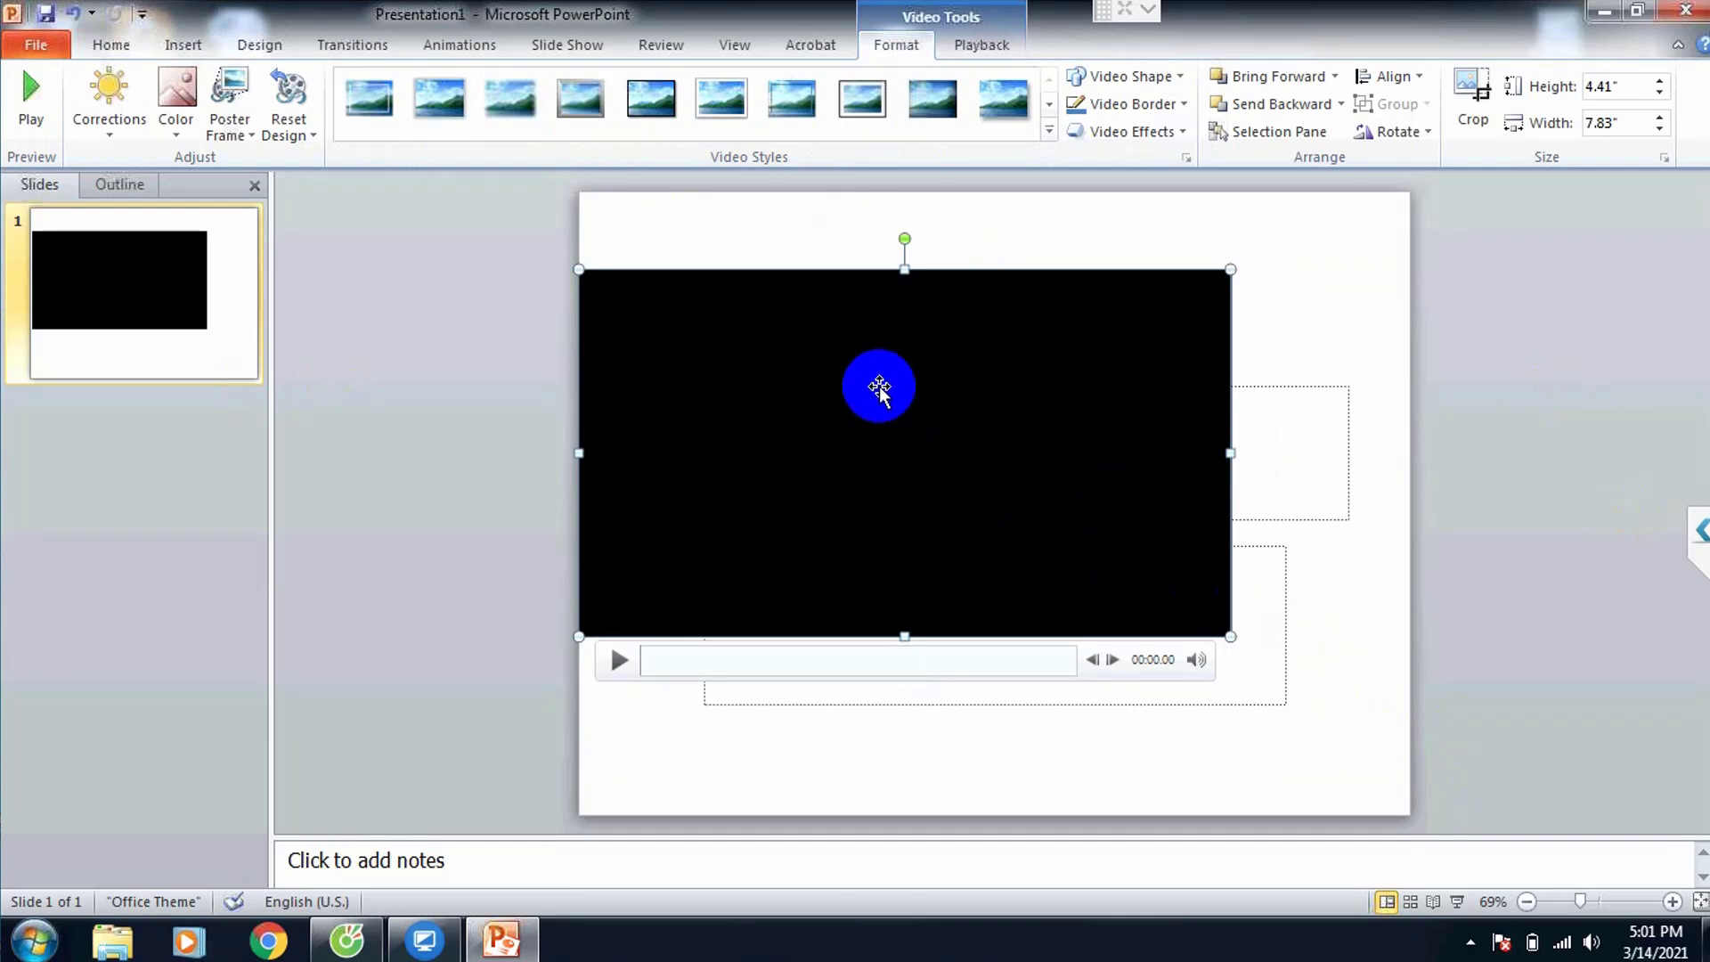
{"action": "left_click_drag", "start_coordinate": [878, 386], "coordinate": [988, 349]}
{"action": "left_click", "coordinate": [1348, 511]}
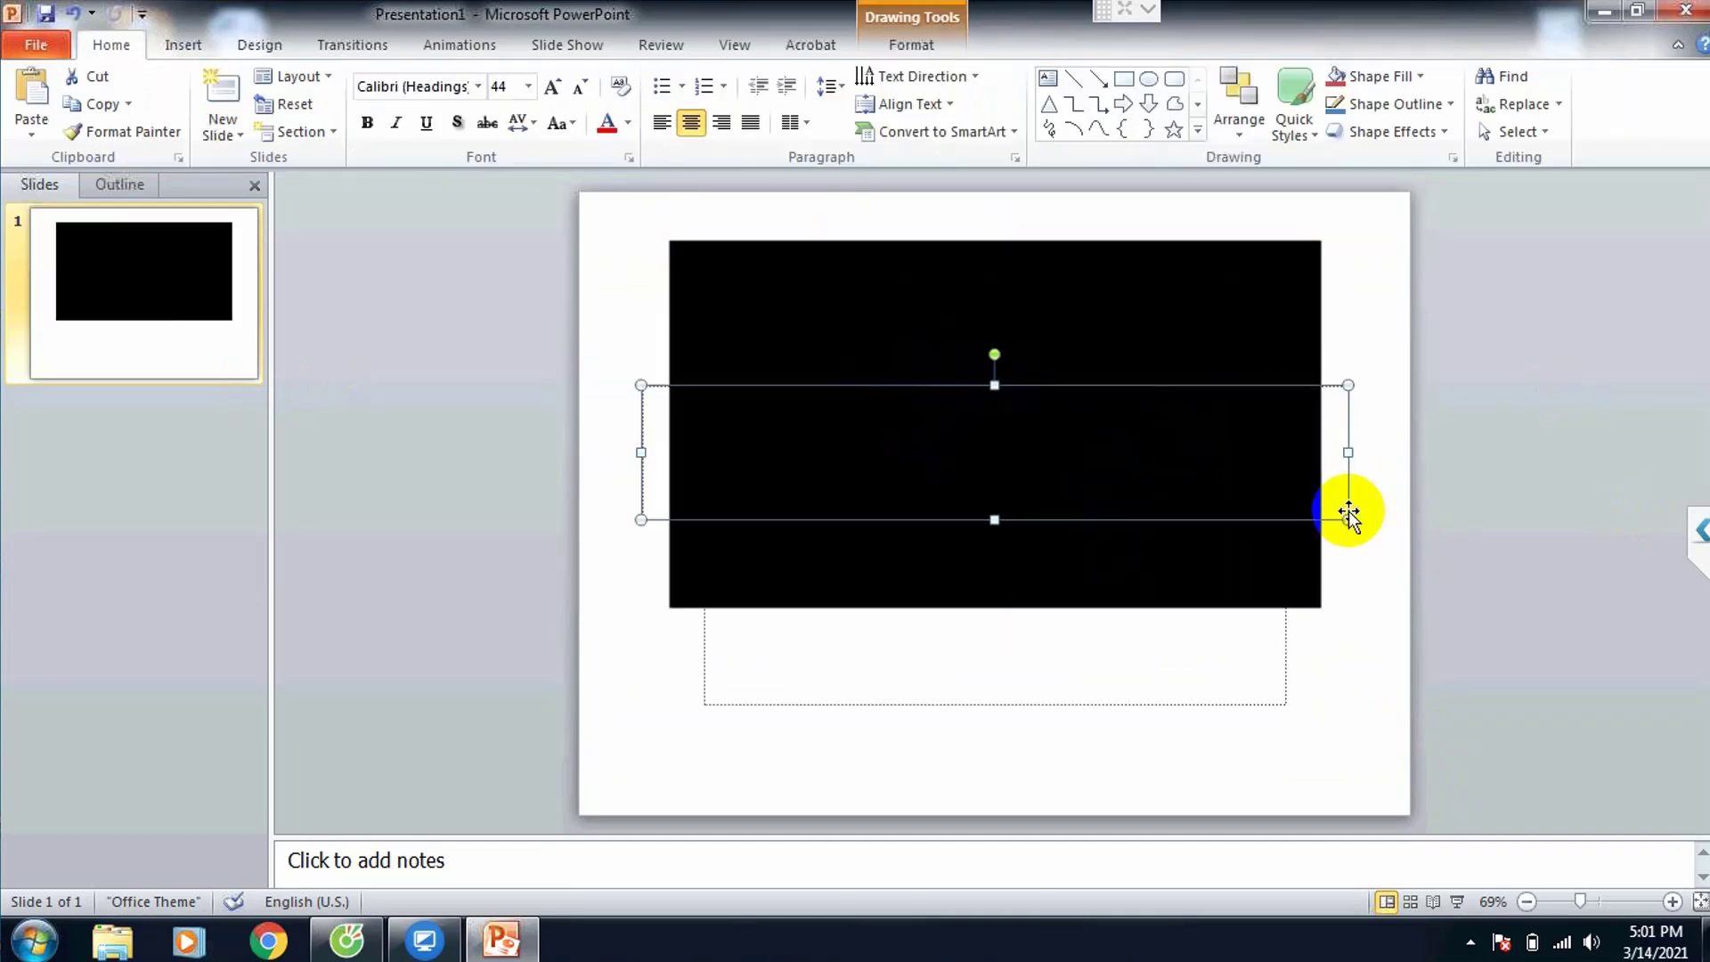
{"action": "left_click", "coordinate": [1170, 455]}
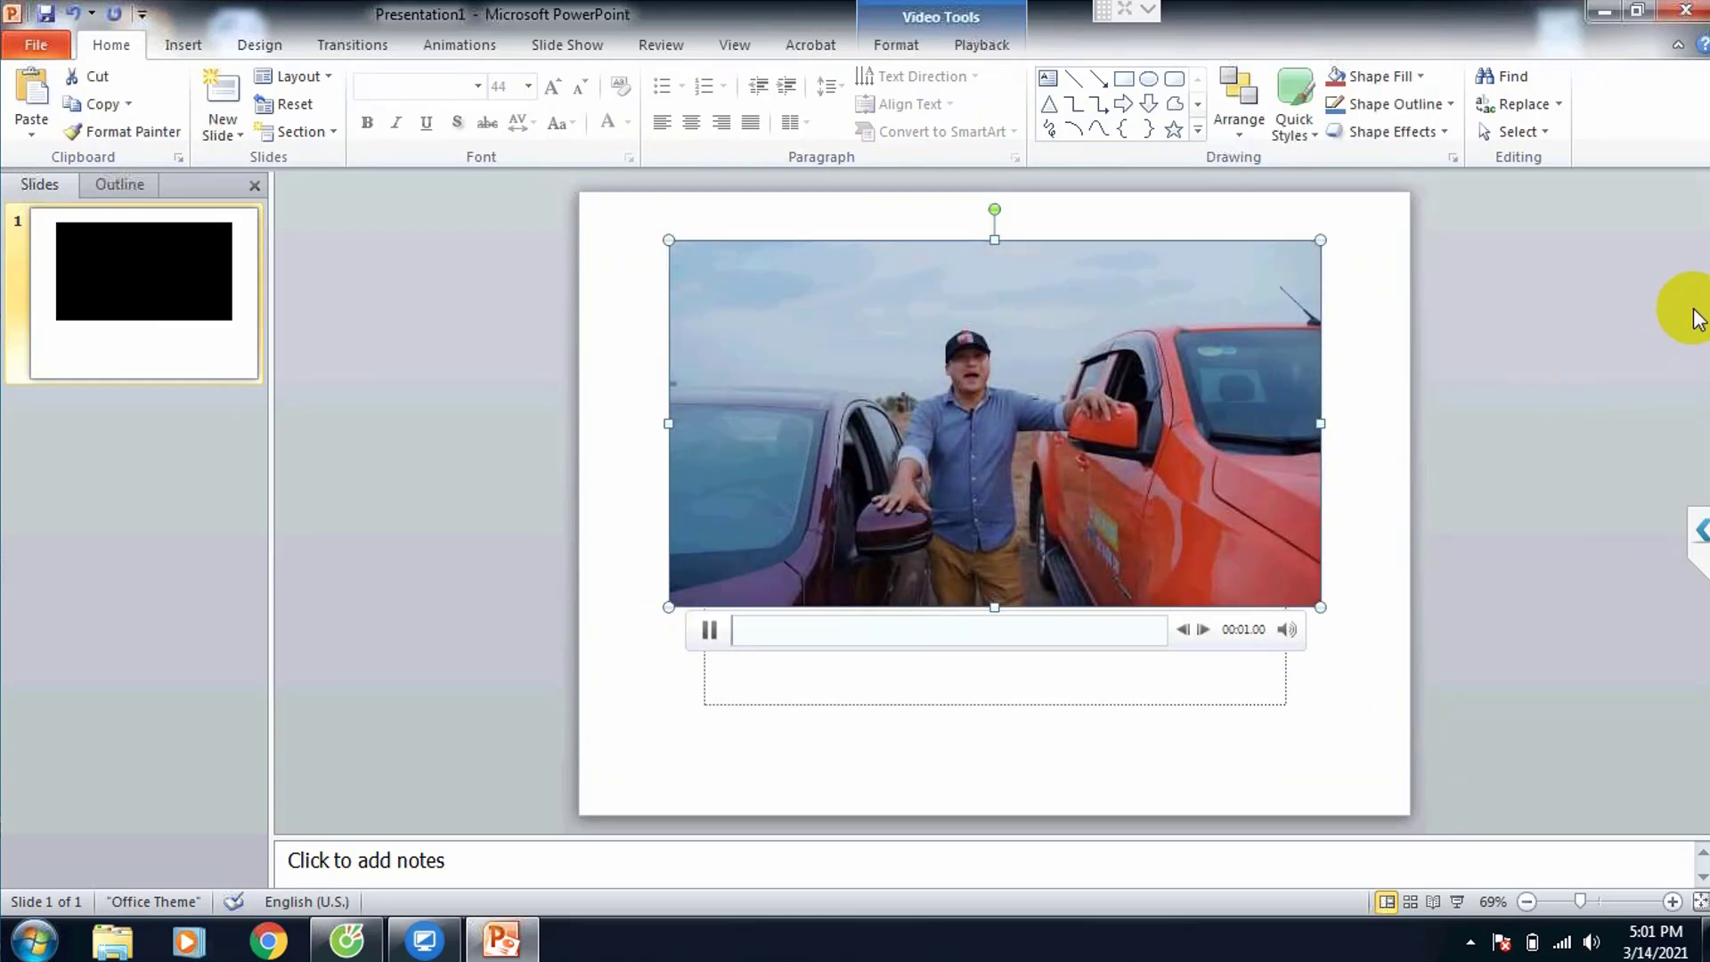
- Move the subtitle box down below the video
{"action": "left_click", "coordinate": [1177, 710]}
{"action": "left_click_drag", "start_coordinate": [1172, 737], "coordinate": [1166, 779]}
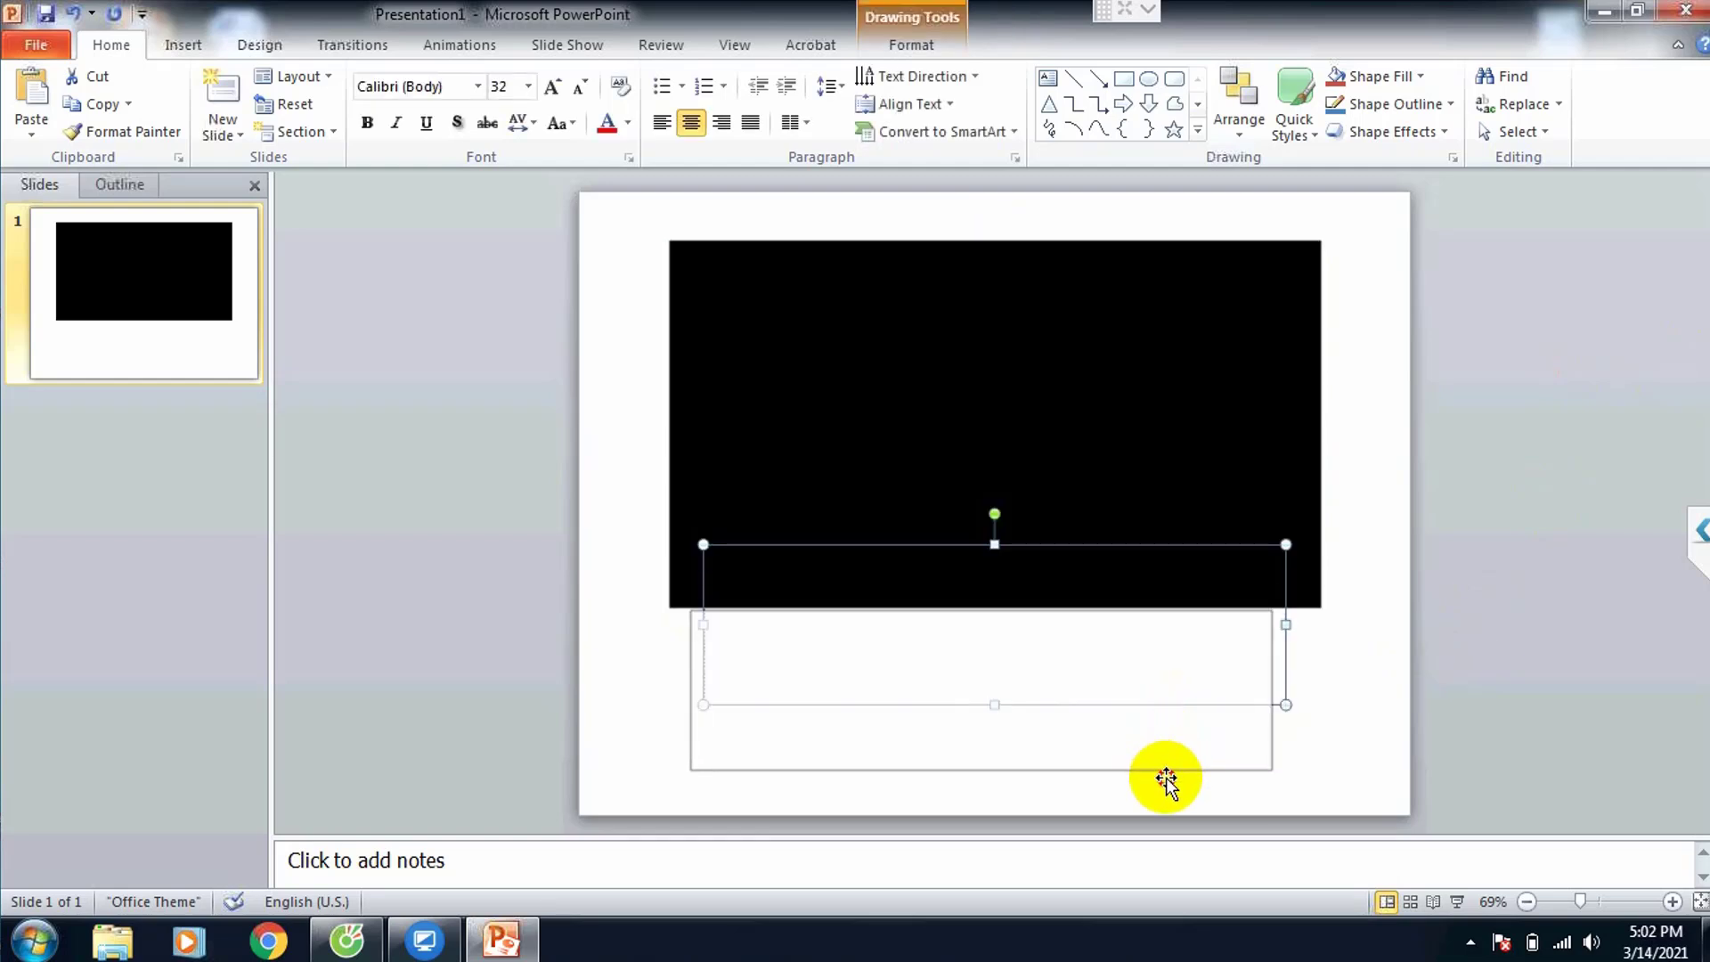
{"action": "left_click", "coordinate": [980, 405]}
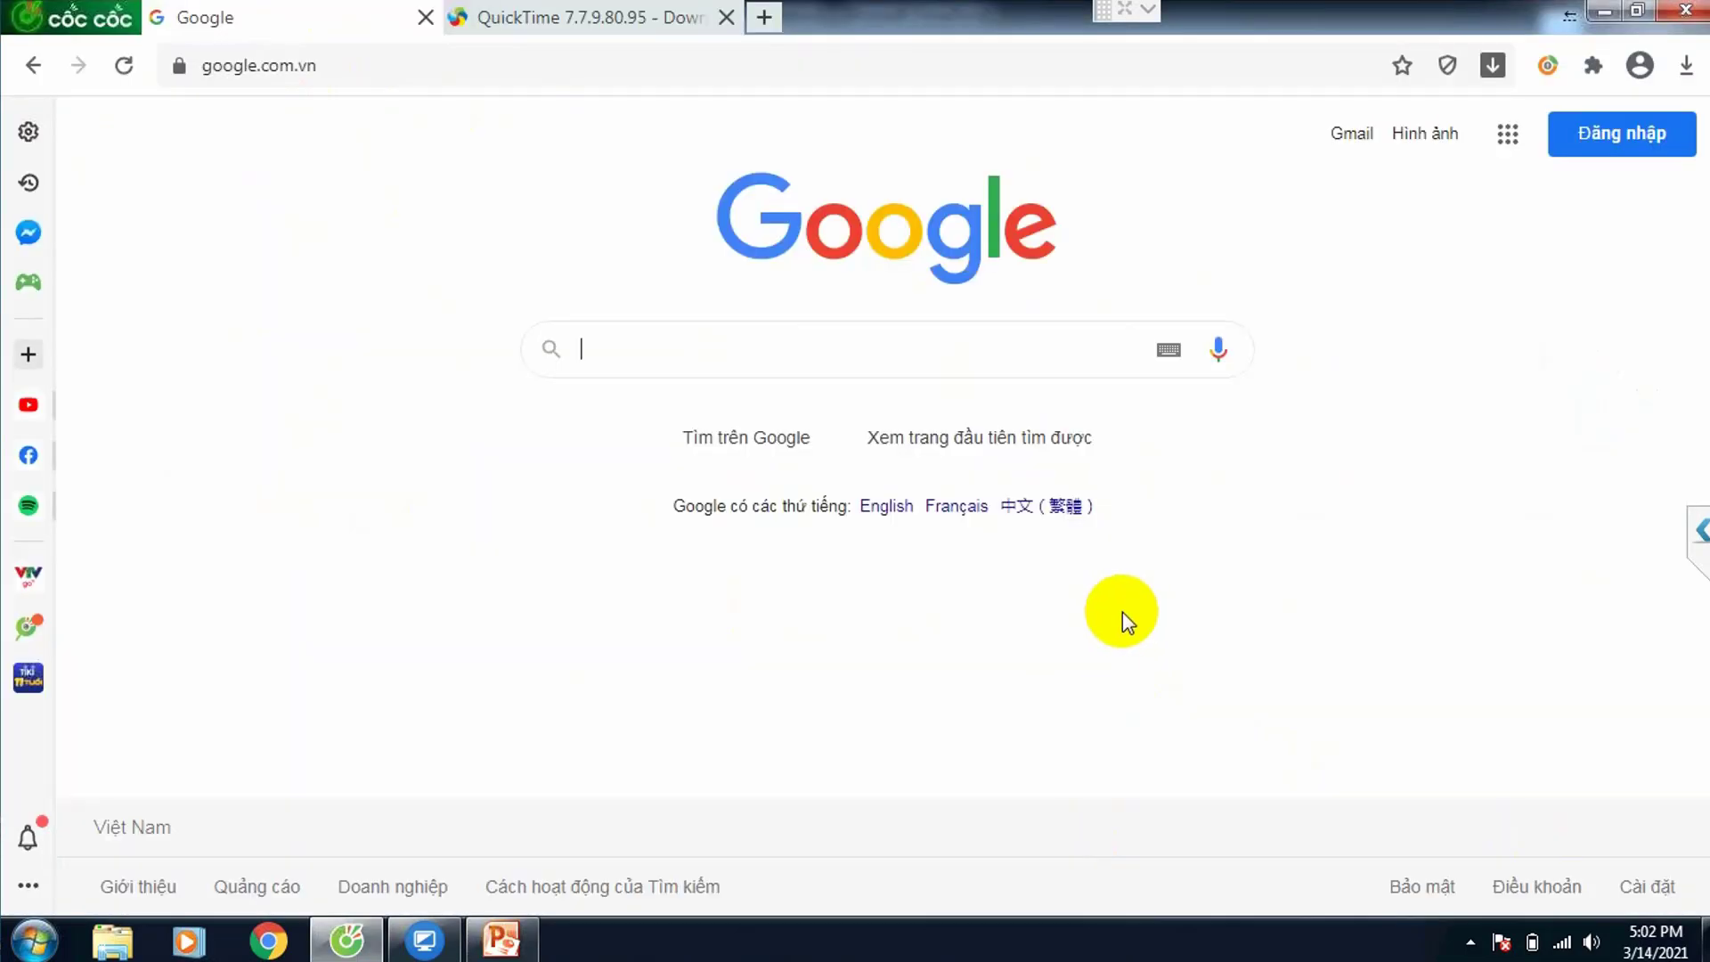
- Search Google for 'codec'
{"action": "left_click", "coordinate": [698, 349]}
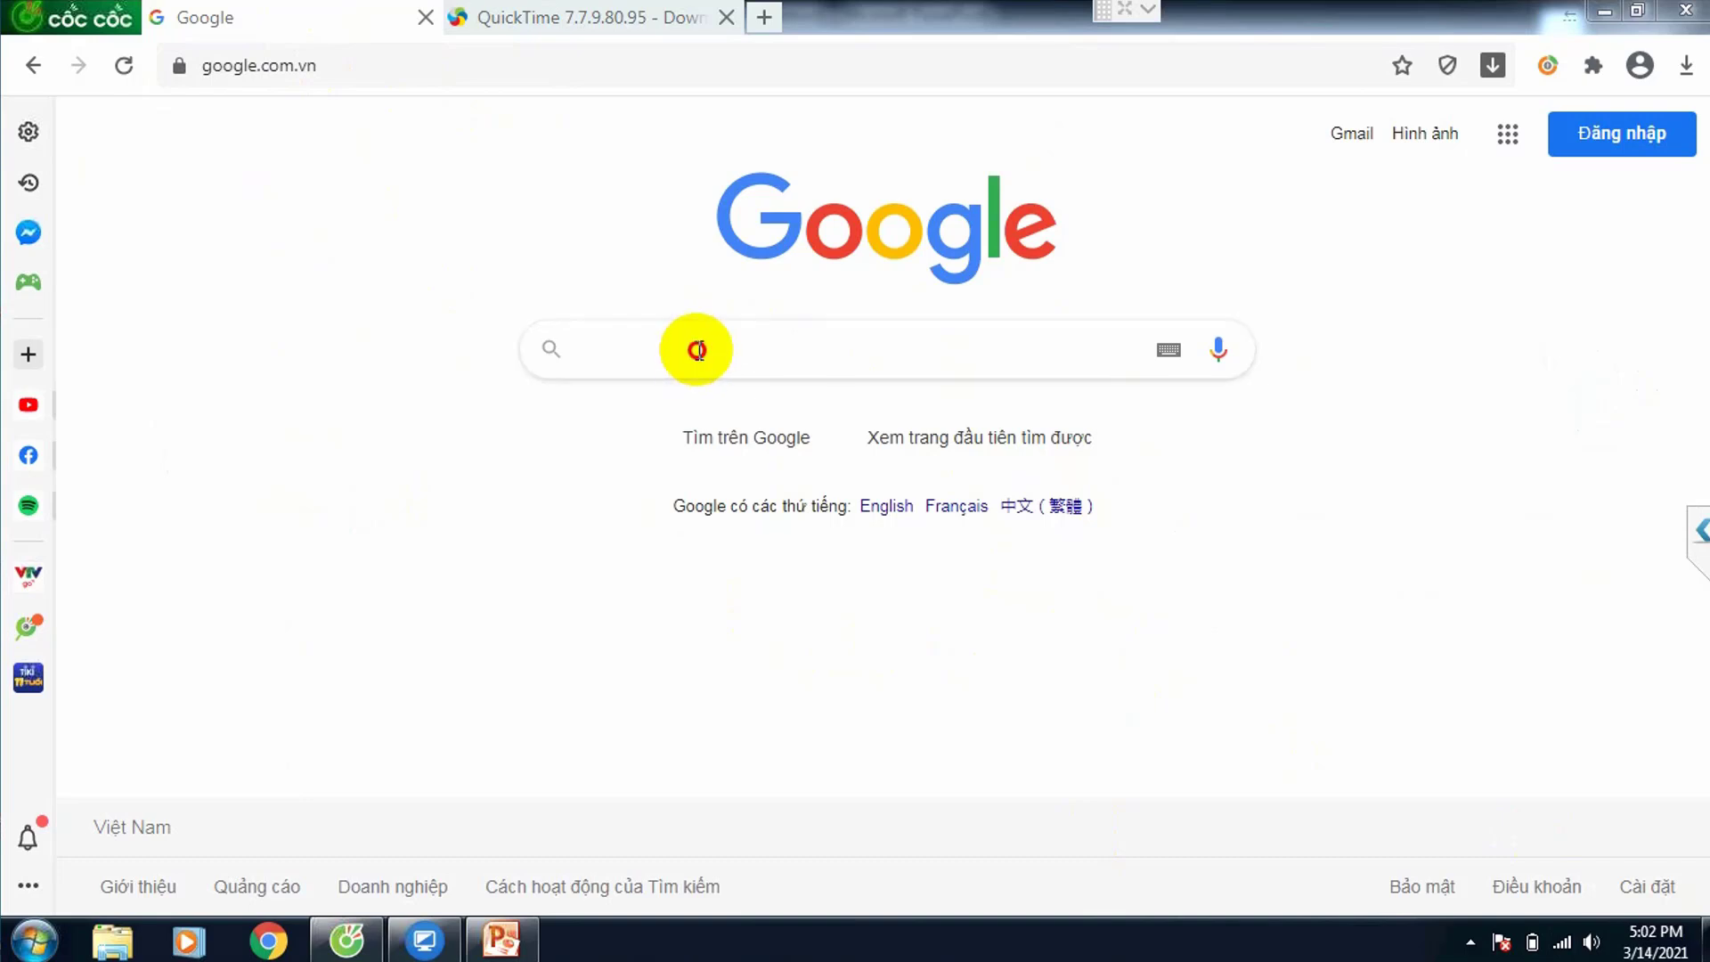
{"action": "type", "text": "cod"}
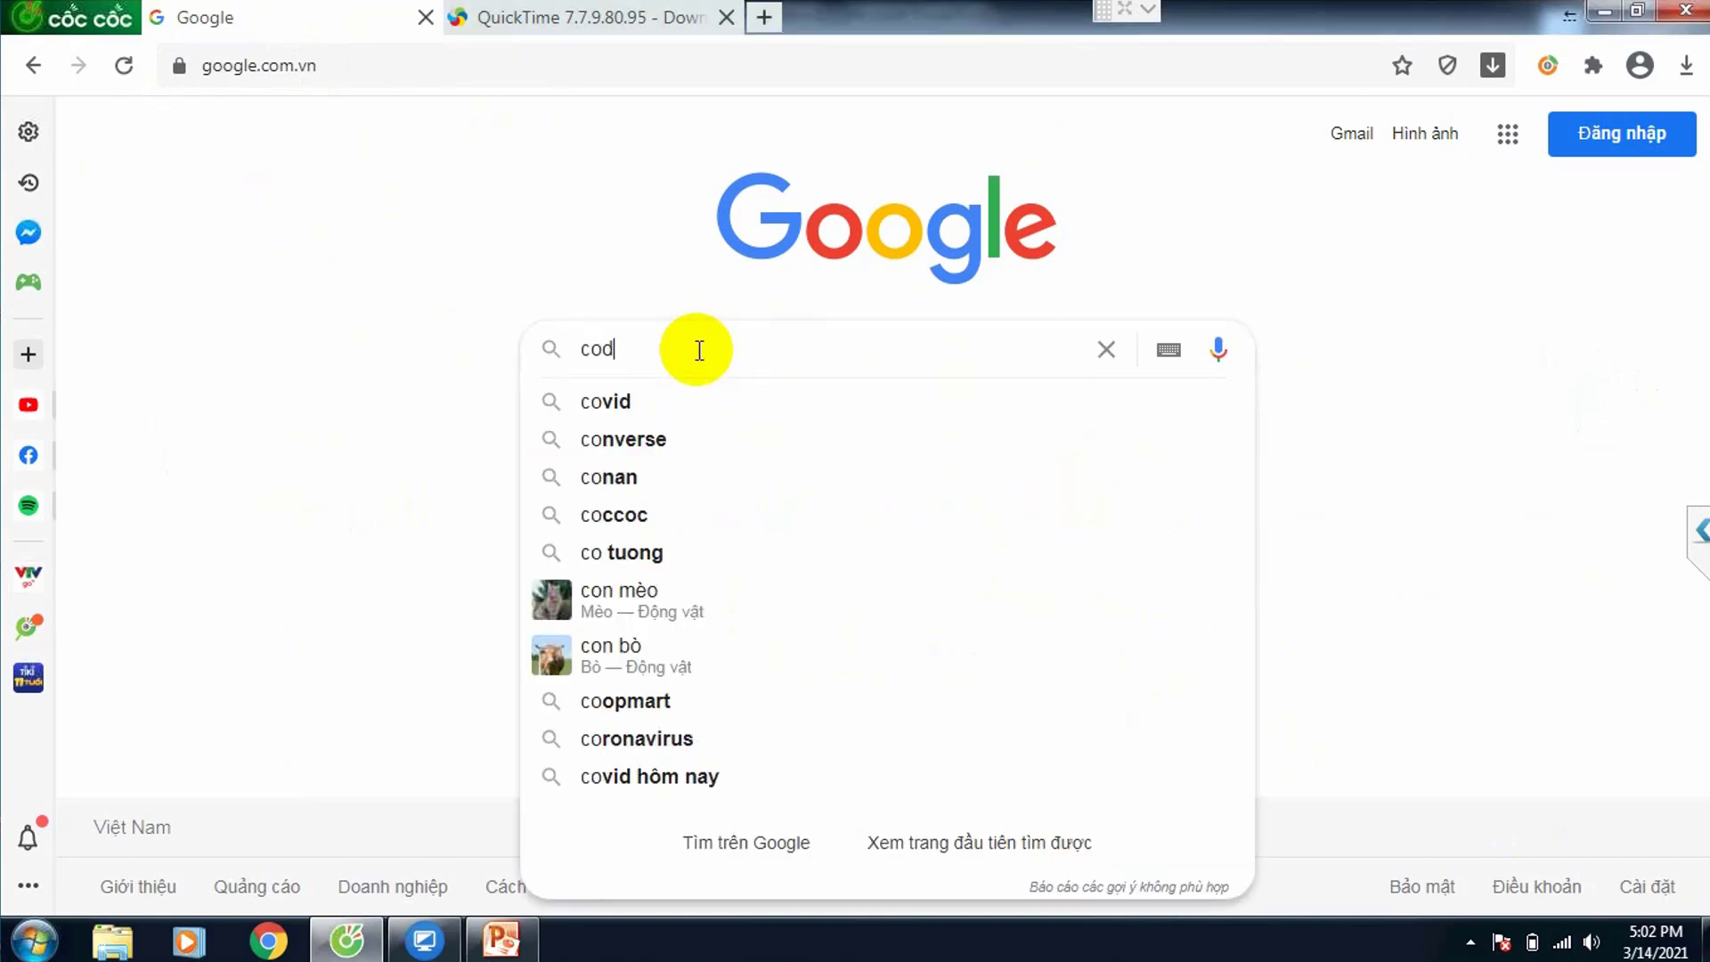
{"action": "type", "text": "ec"}
{"action": "key", "text": "Return"}
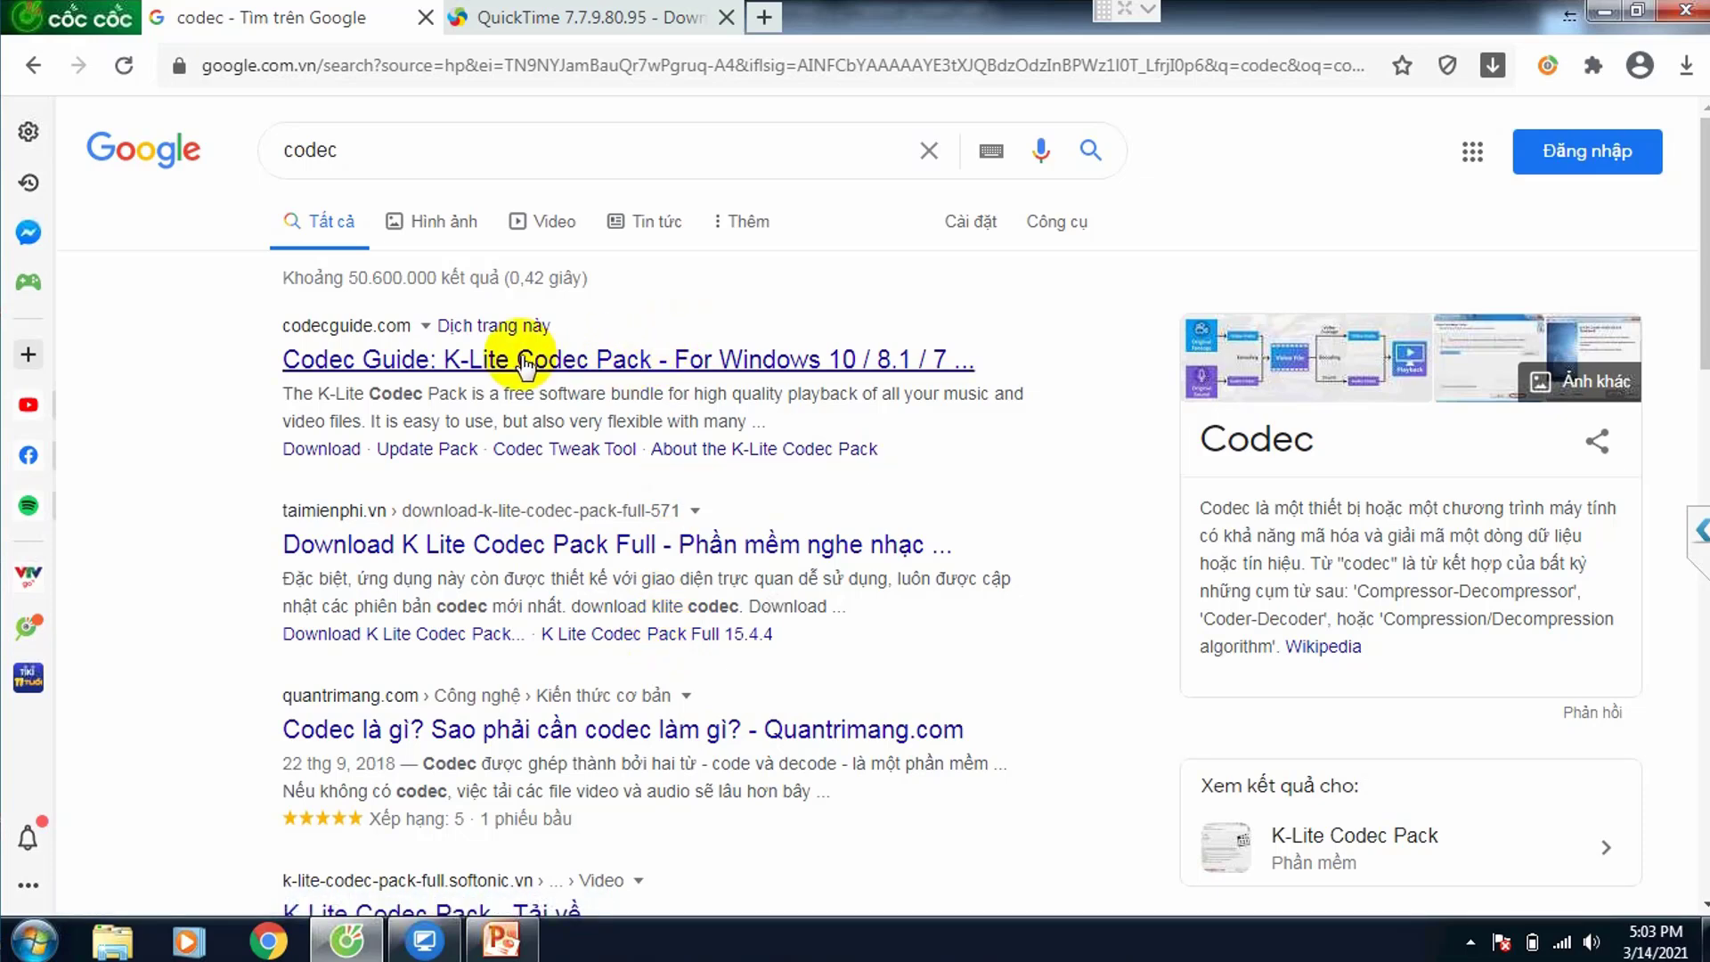
- Open the Codec Guide result and go to its K-Lite Codec Pack download page
{"action": "left_click", "coordinate": [525, 360]}
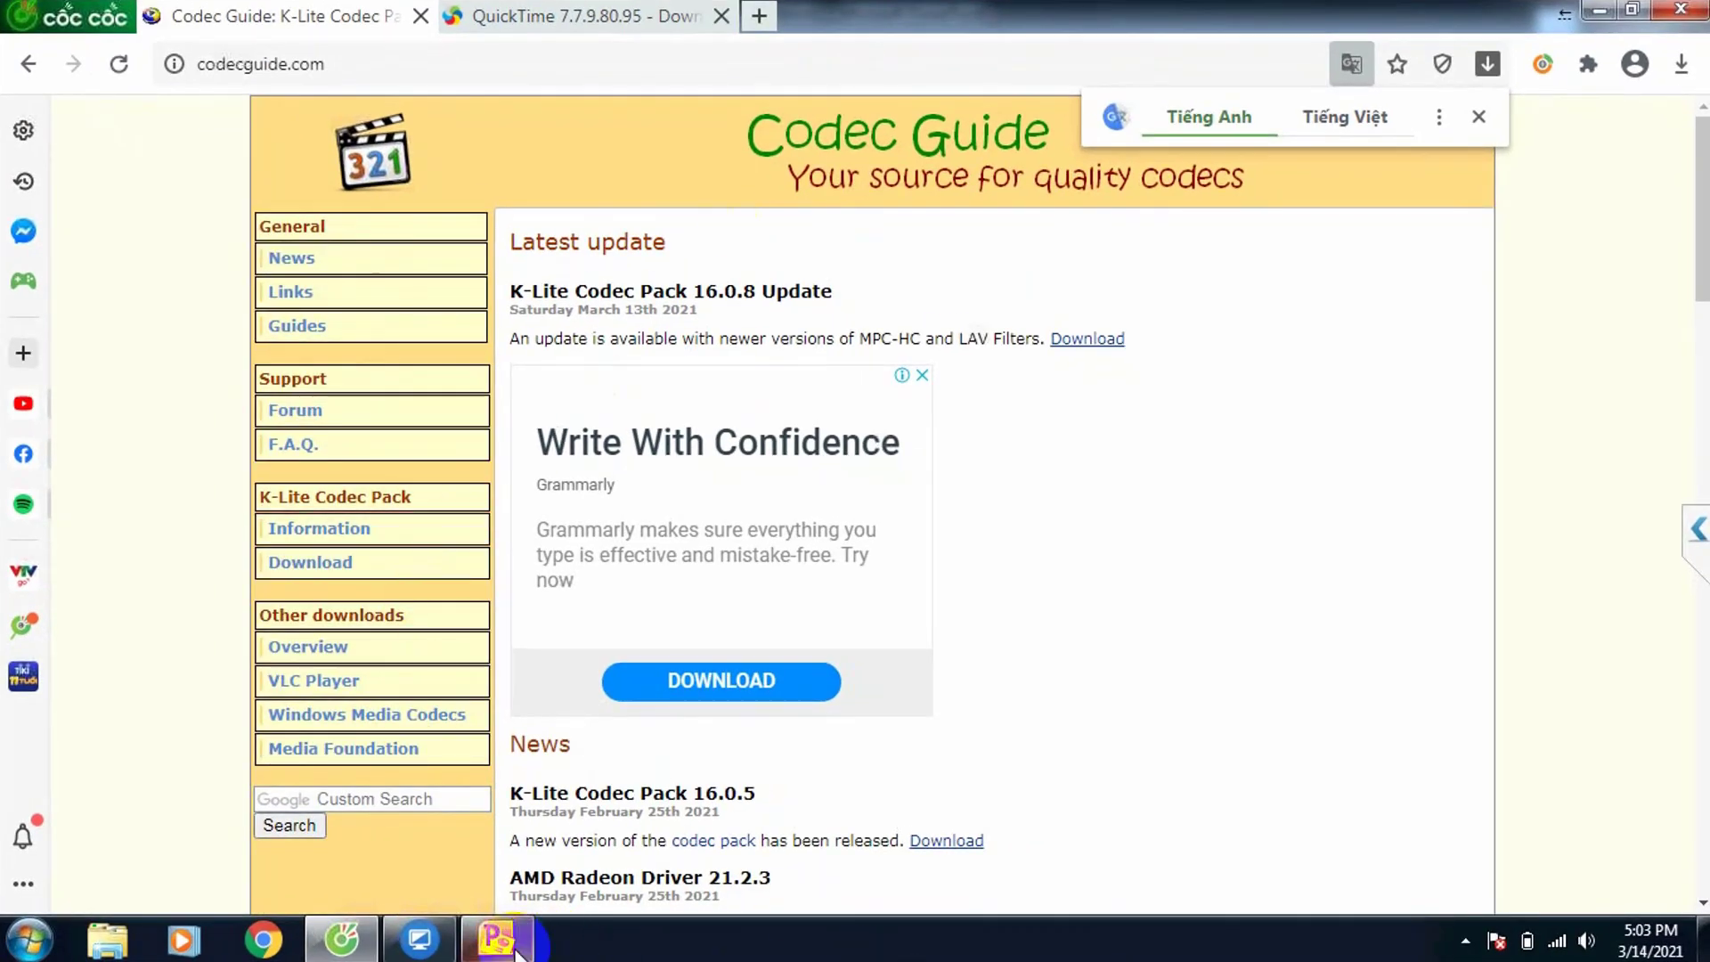
{"action": "left_click", "coordinate": [506, 27]}
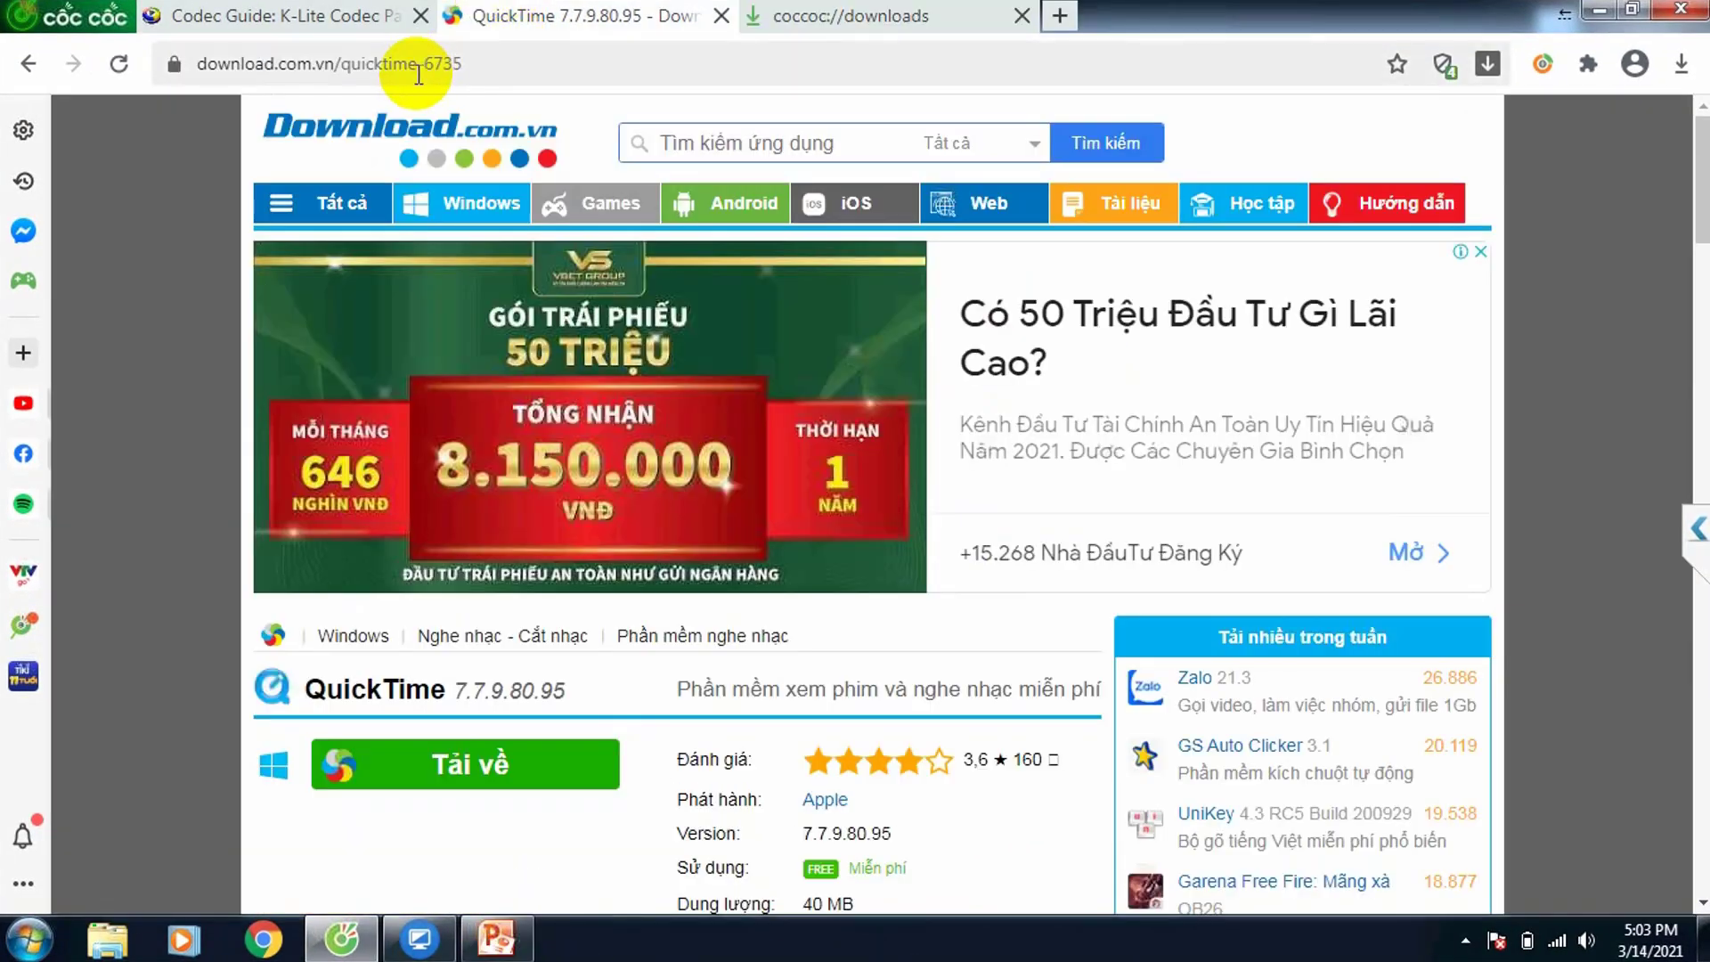
{"action": "left_click", "coordinate": [266, 23]}
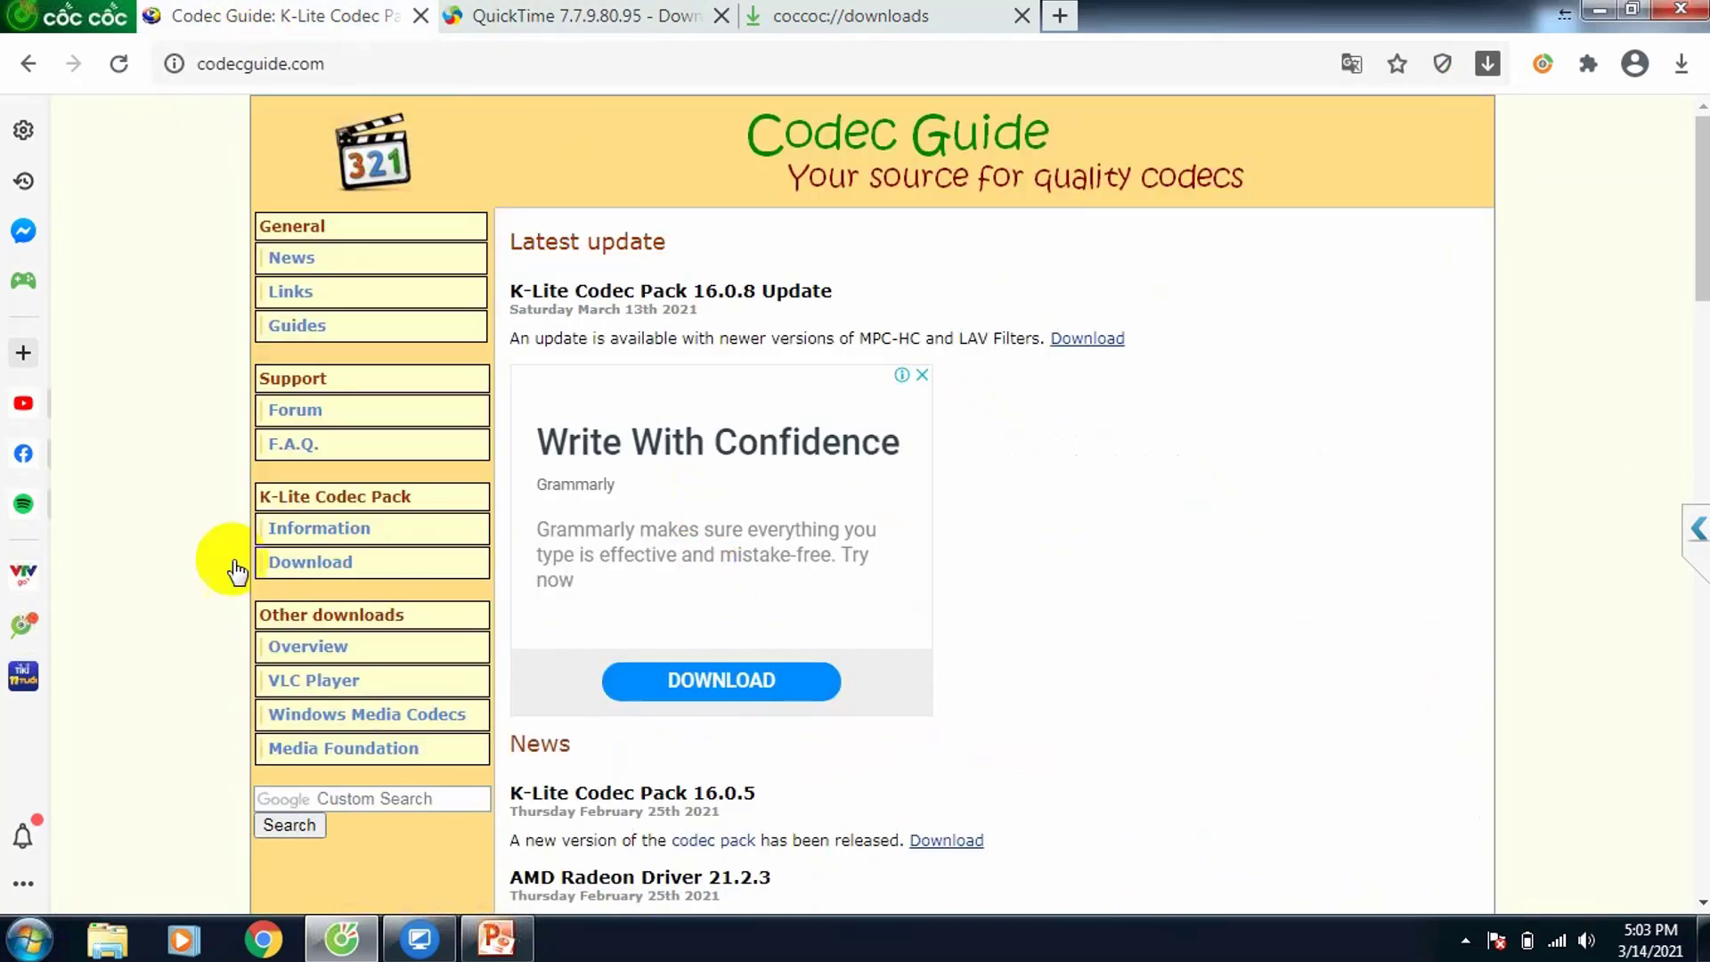
{"action": "scroll", "coordinate": [344, 630], "scroll_direction": "down", "scroll_amount": 1}
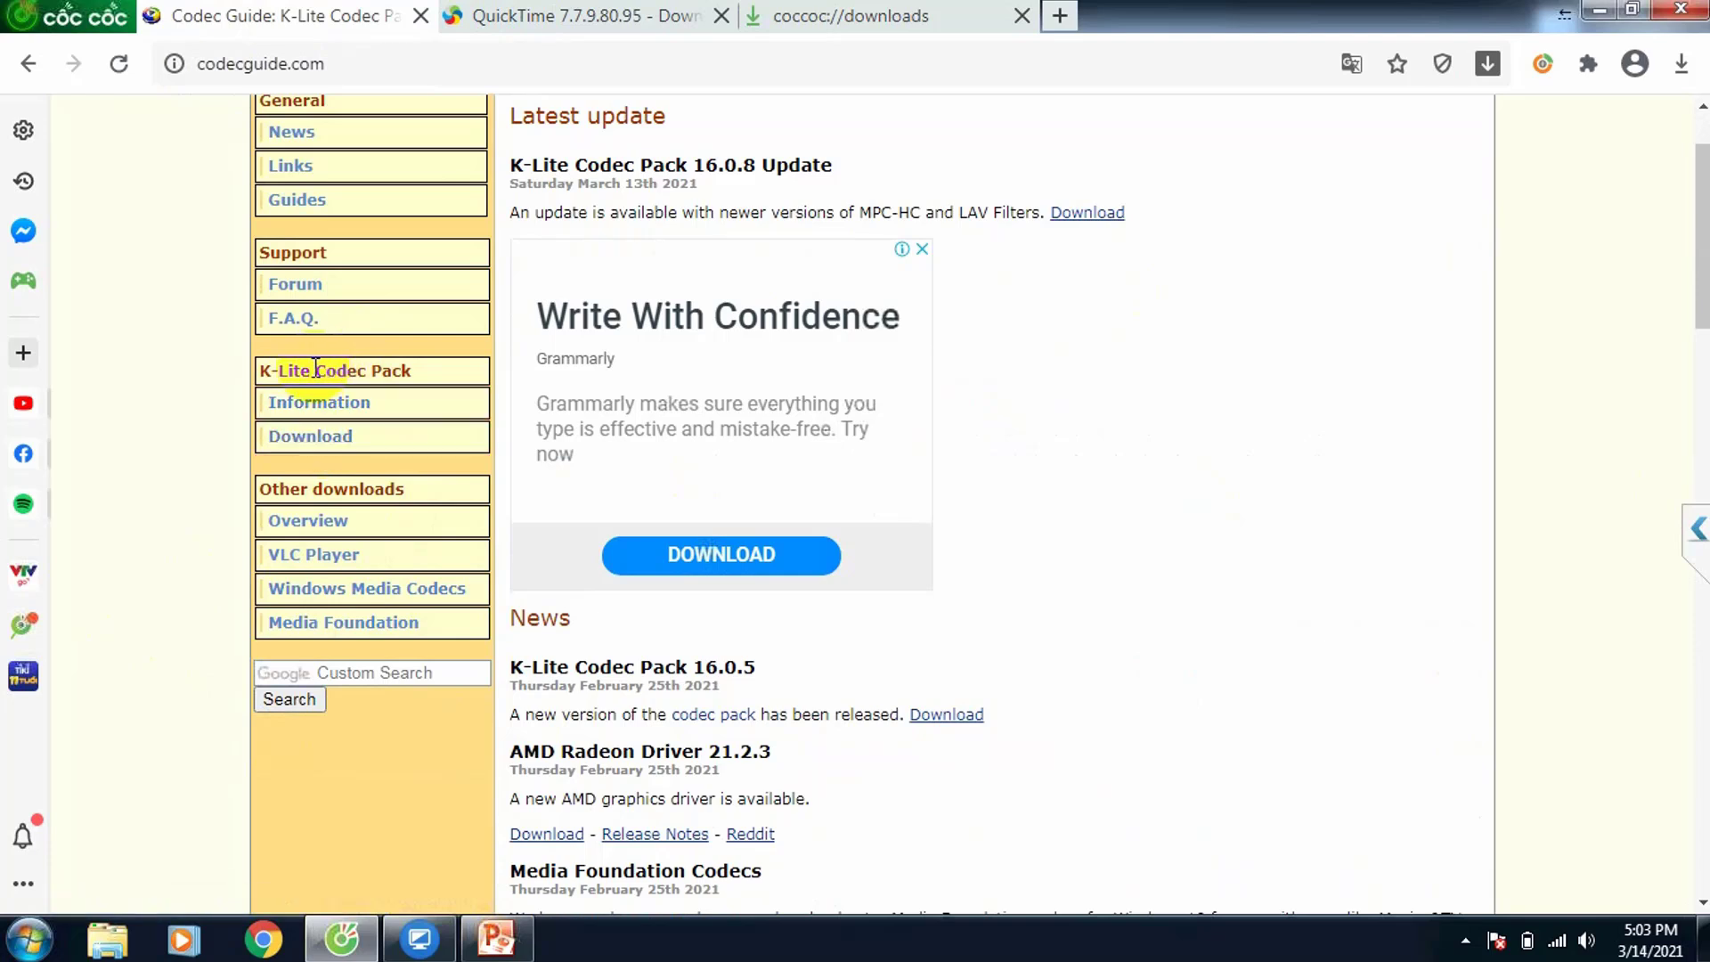
{"action": "left_click", "coordinate": [319, 402]}
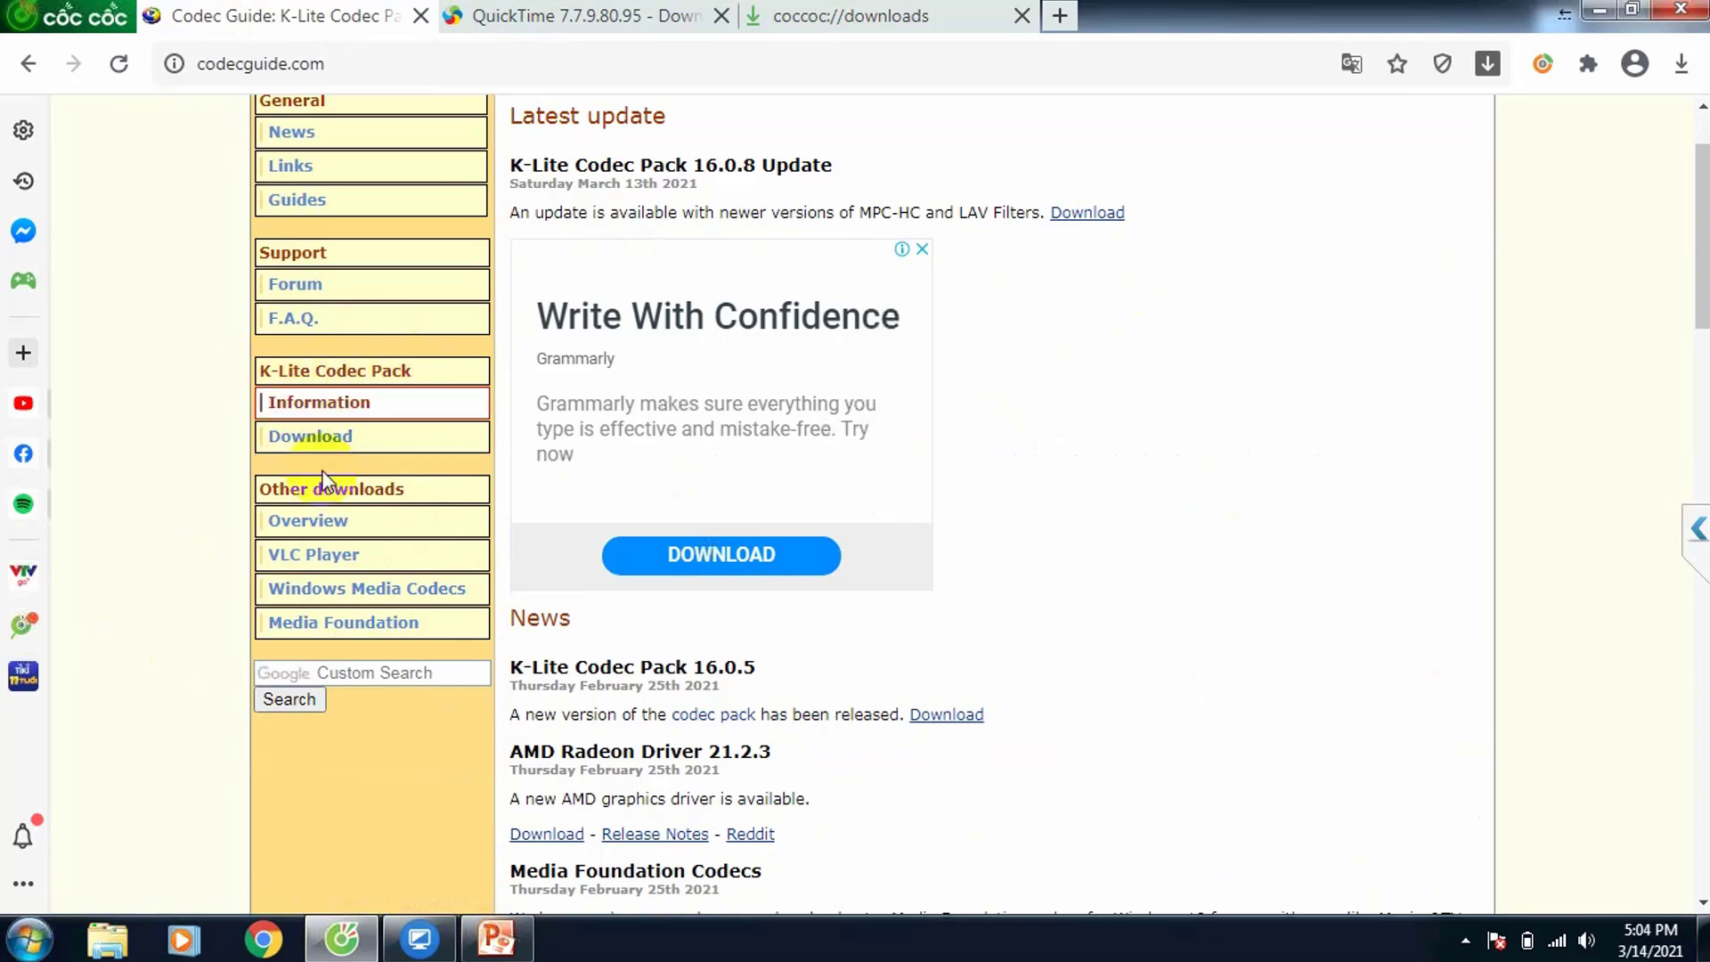
{"action": "left_click", "coordinate": [322, 437]}
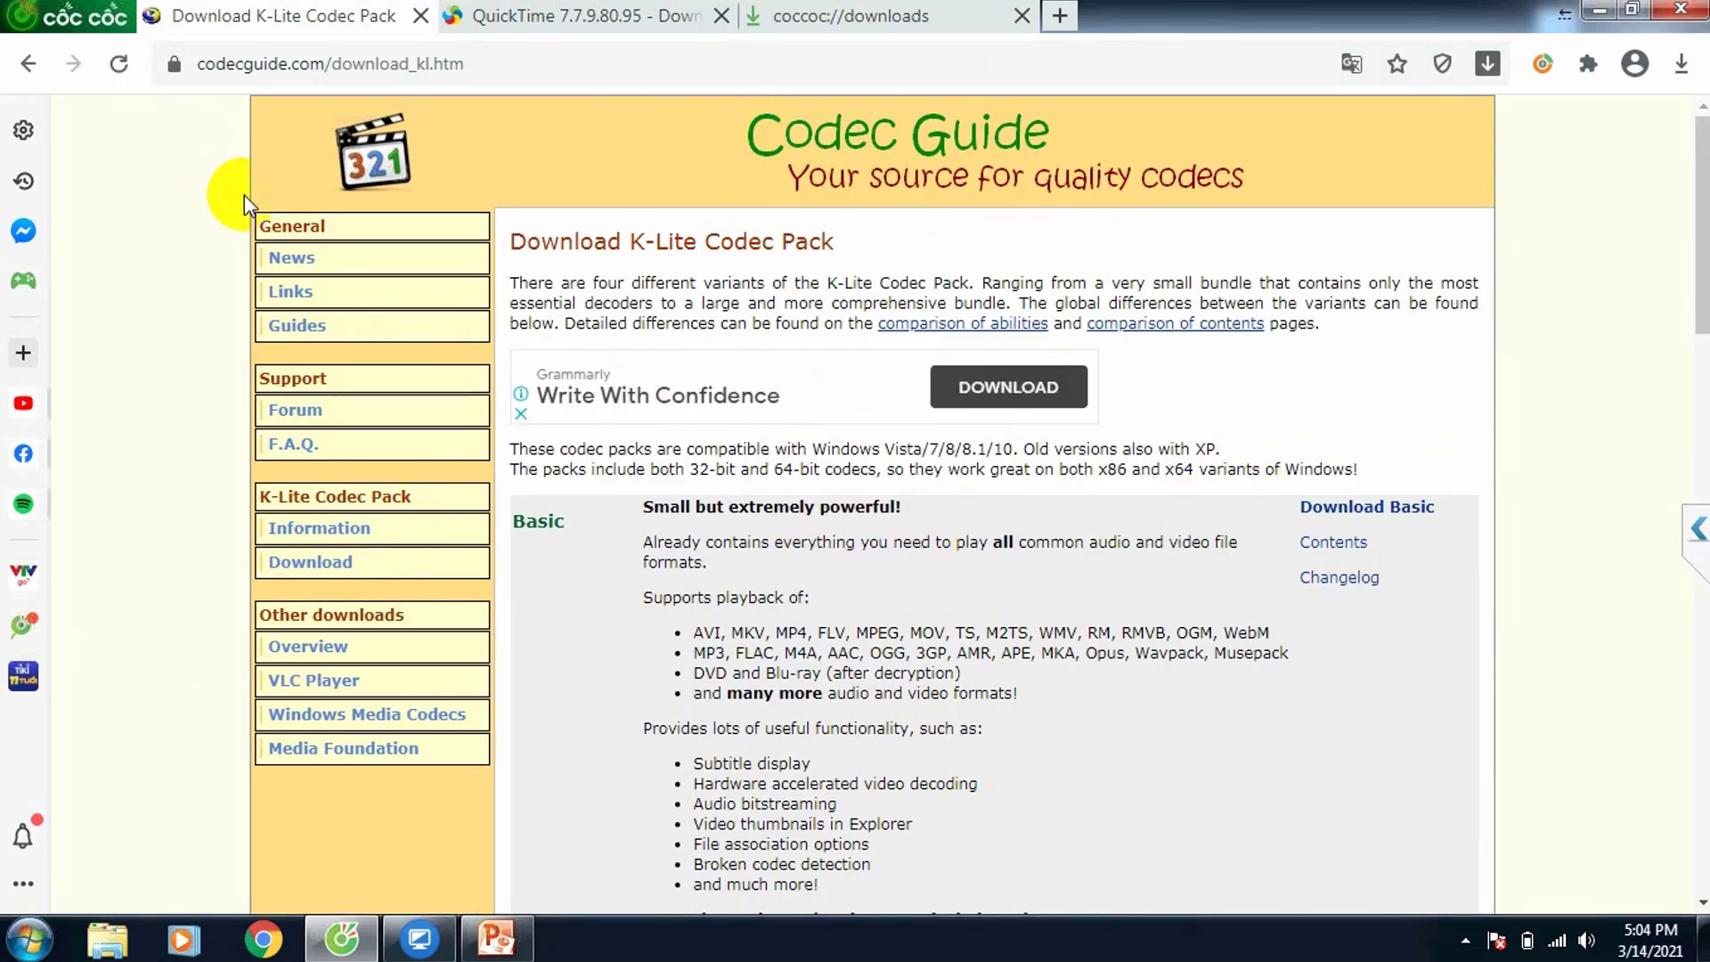
- Compare the Basic, Standard, Full and Mega variants, stopping at the Full section
{"action": "scroll", "coordinate": [1164, 685], "scroll_direction": "down", "scroll_amount": 3}
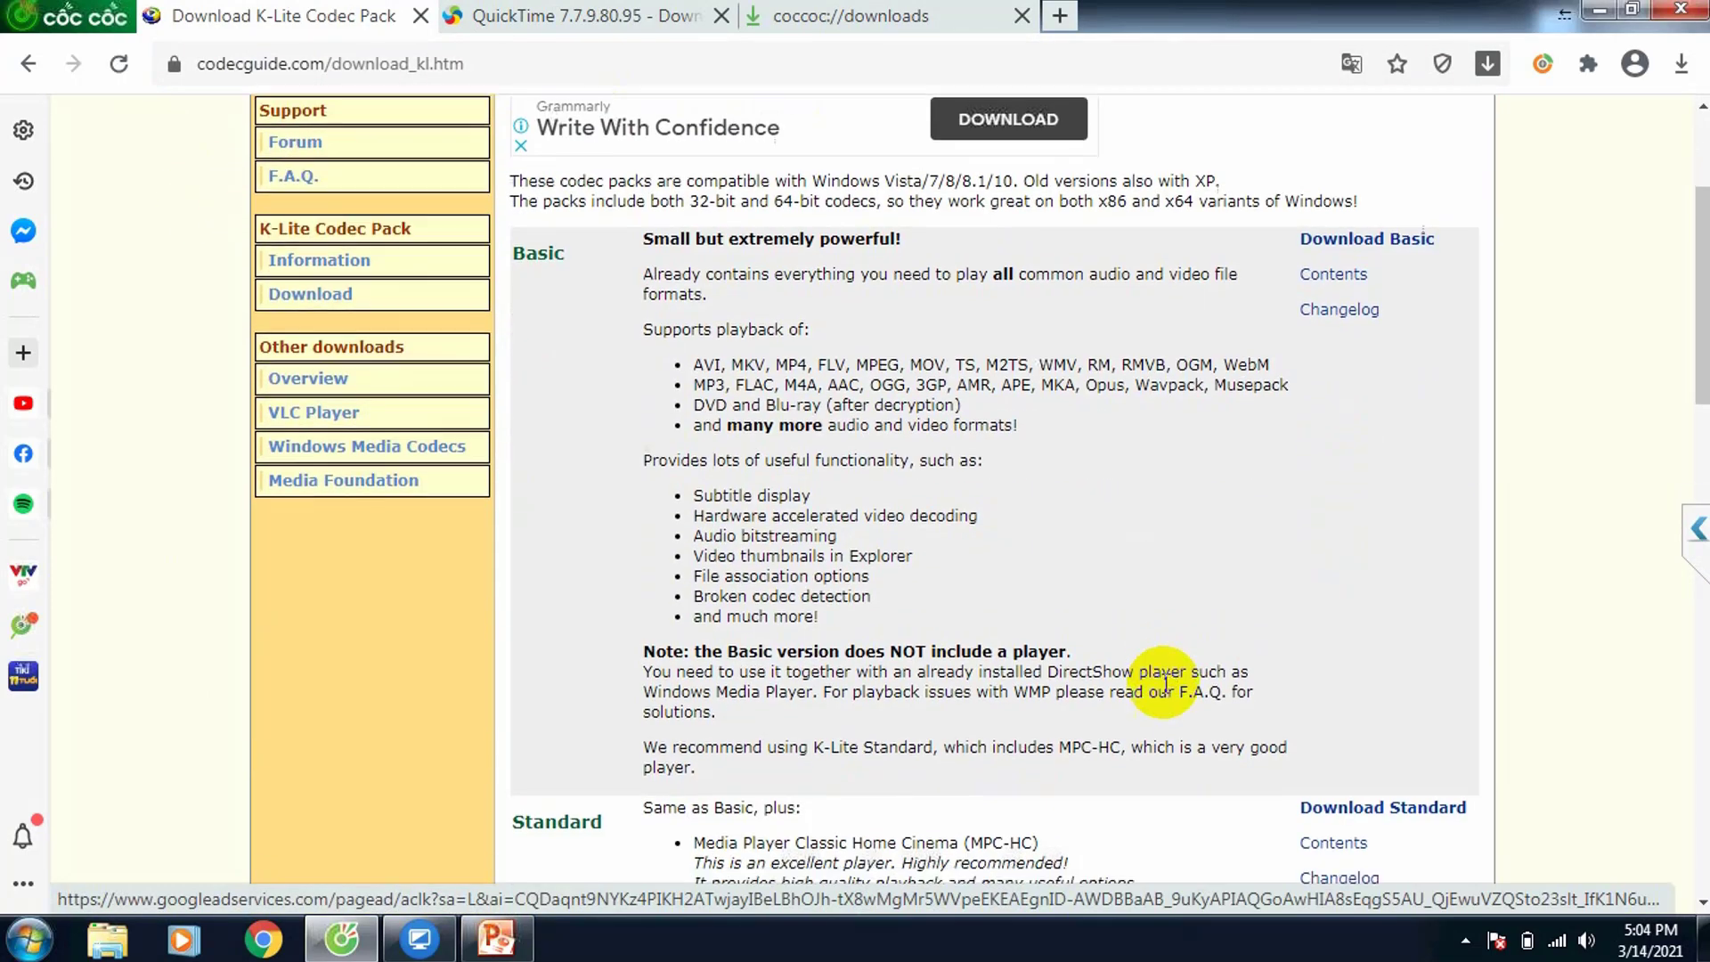
{"action": "scroll", "coordinate": [1165, 683], "scroll_direction": "down", "scroll_amount": 4}
{"action": "scroll", "coordinate": [1167, 692], "scroll_direction": "down", "scroll_amount": 5}
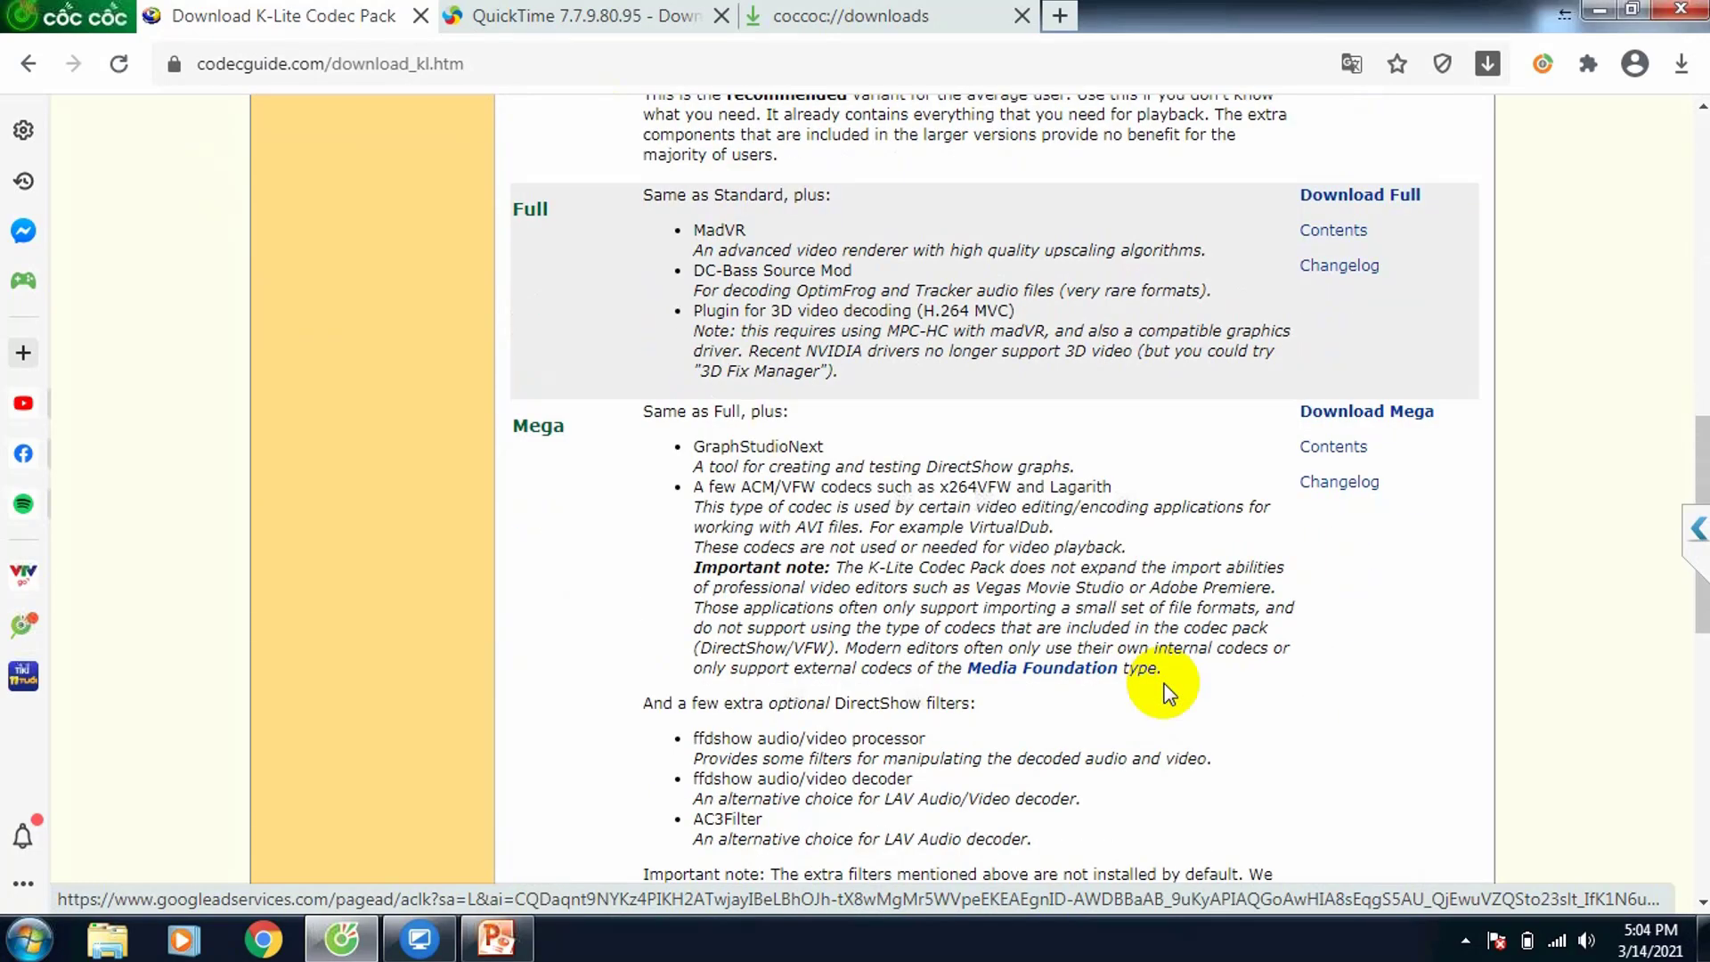
{"action": "scroll", "coordinate": [1166, 693], "scroll_direction": "down", "scroll_amount": 5}
{"action": "scroll", "coordinate": [1167, 693], "scroll_direction": "down", "scroll_amount": 5}
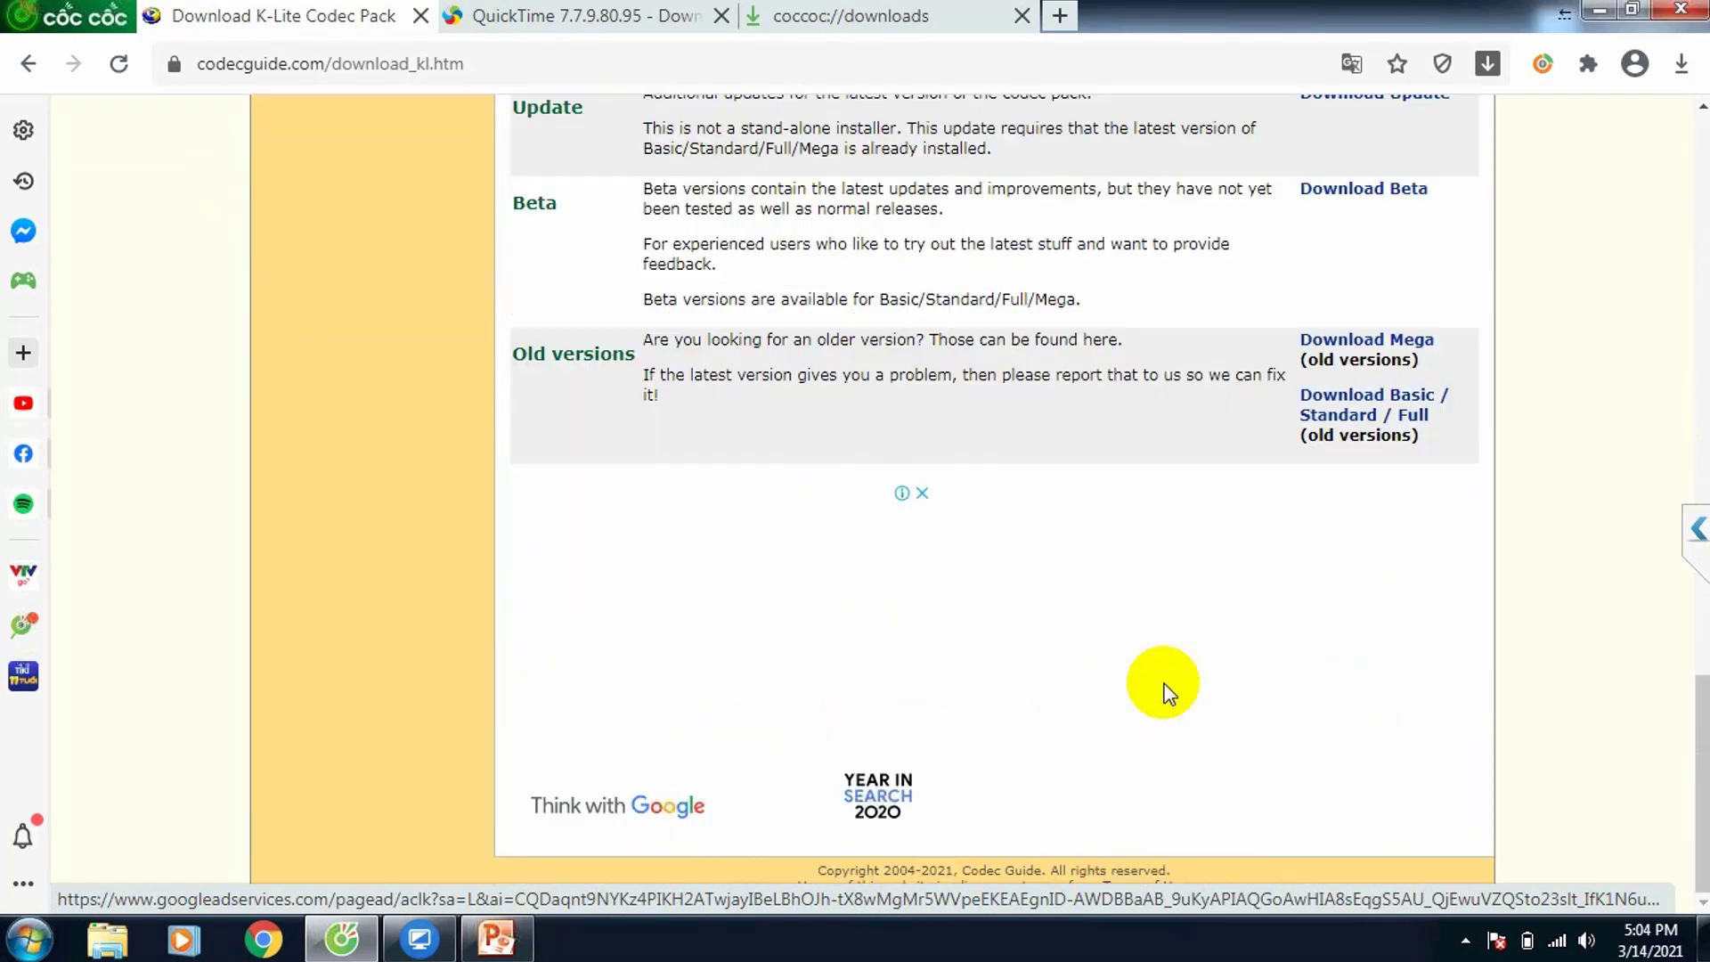
{"action": "scroll", "coordinate": [1166, 693], "scroll_direction": "up", "scroll_amount": 2}
{"action": "scroll", "coordinate": [1167, 692], "scroll_direction": "up", "scroll_amount": 7}
{"action": "scroll", "coordinate": [1167, 693], "scroll_direction": "up", "scroll_amount": 1}
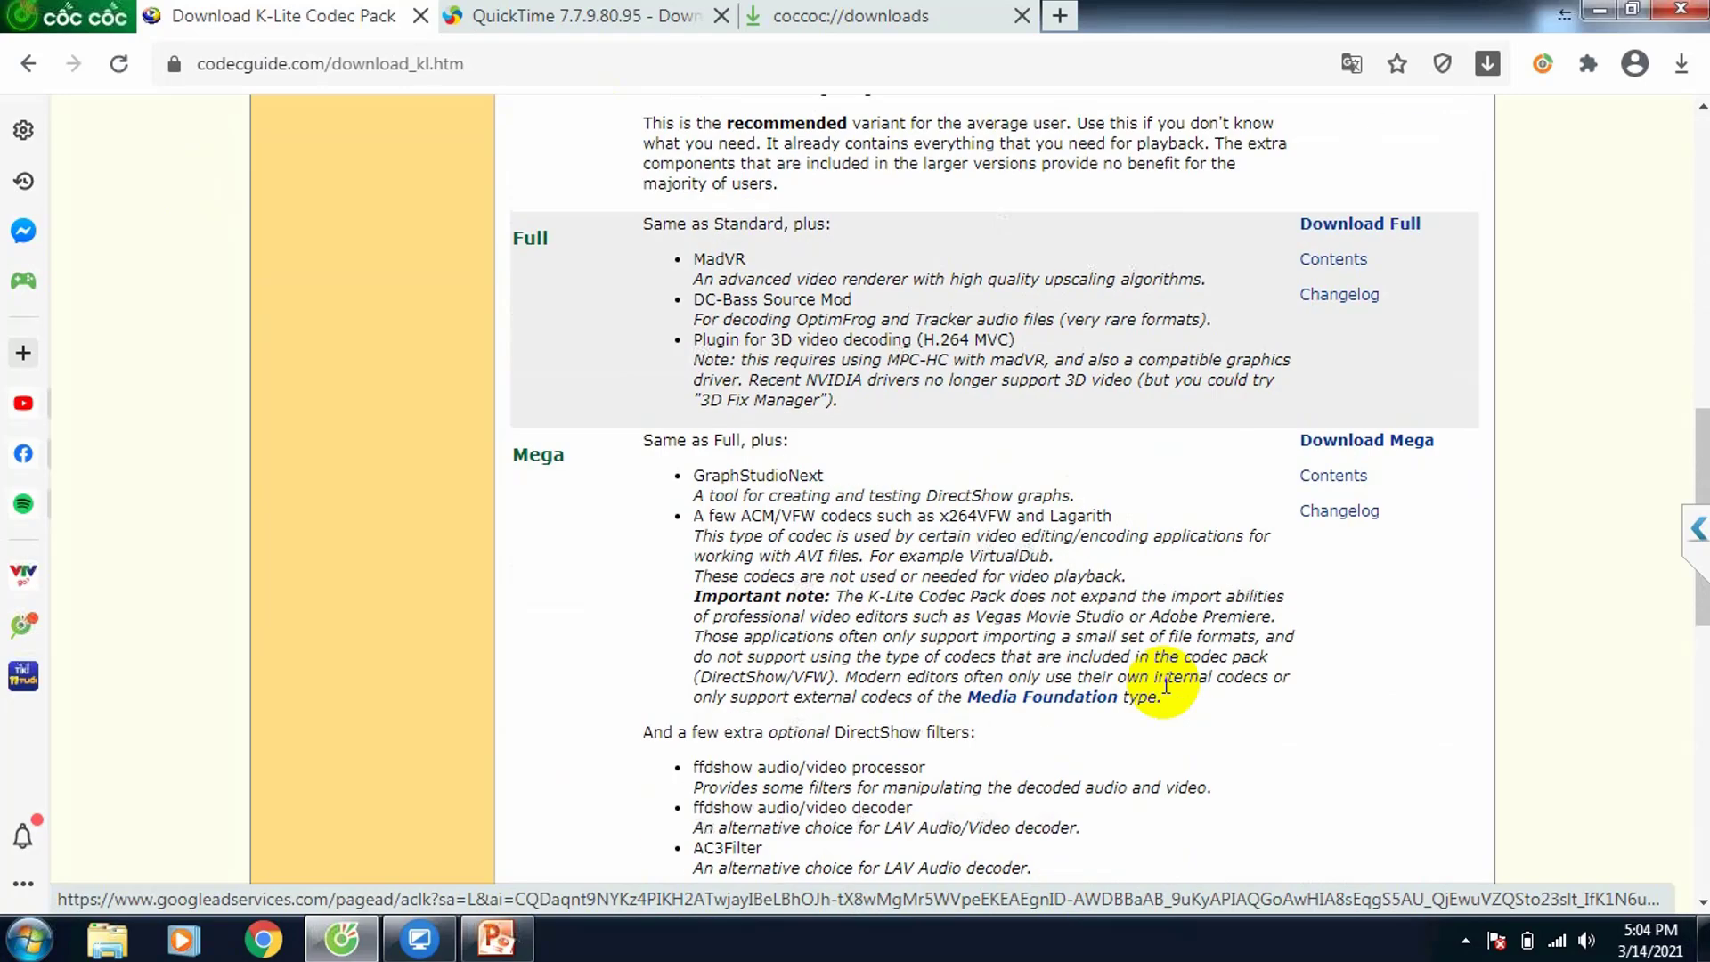
{"action": "scroll", "coordinate": [1166, 693], "scroll_direction": "up", "scroll_amount": 3}
{"action": "scroll", "coordinate": [1167, 693], "scroll_direction": "up", "scroll_amount": 4}
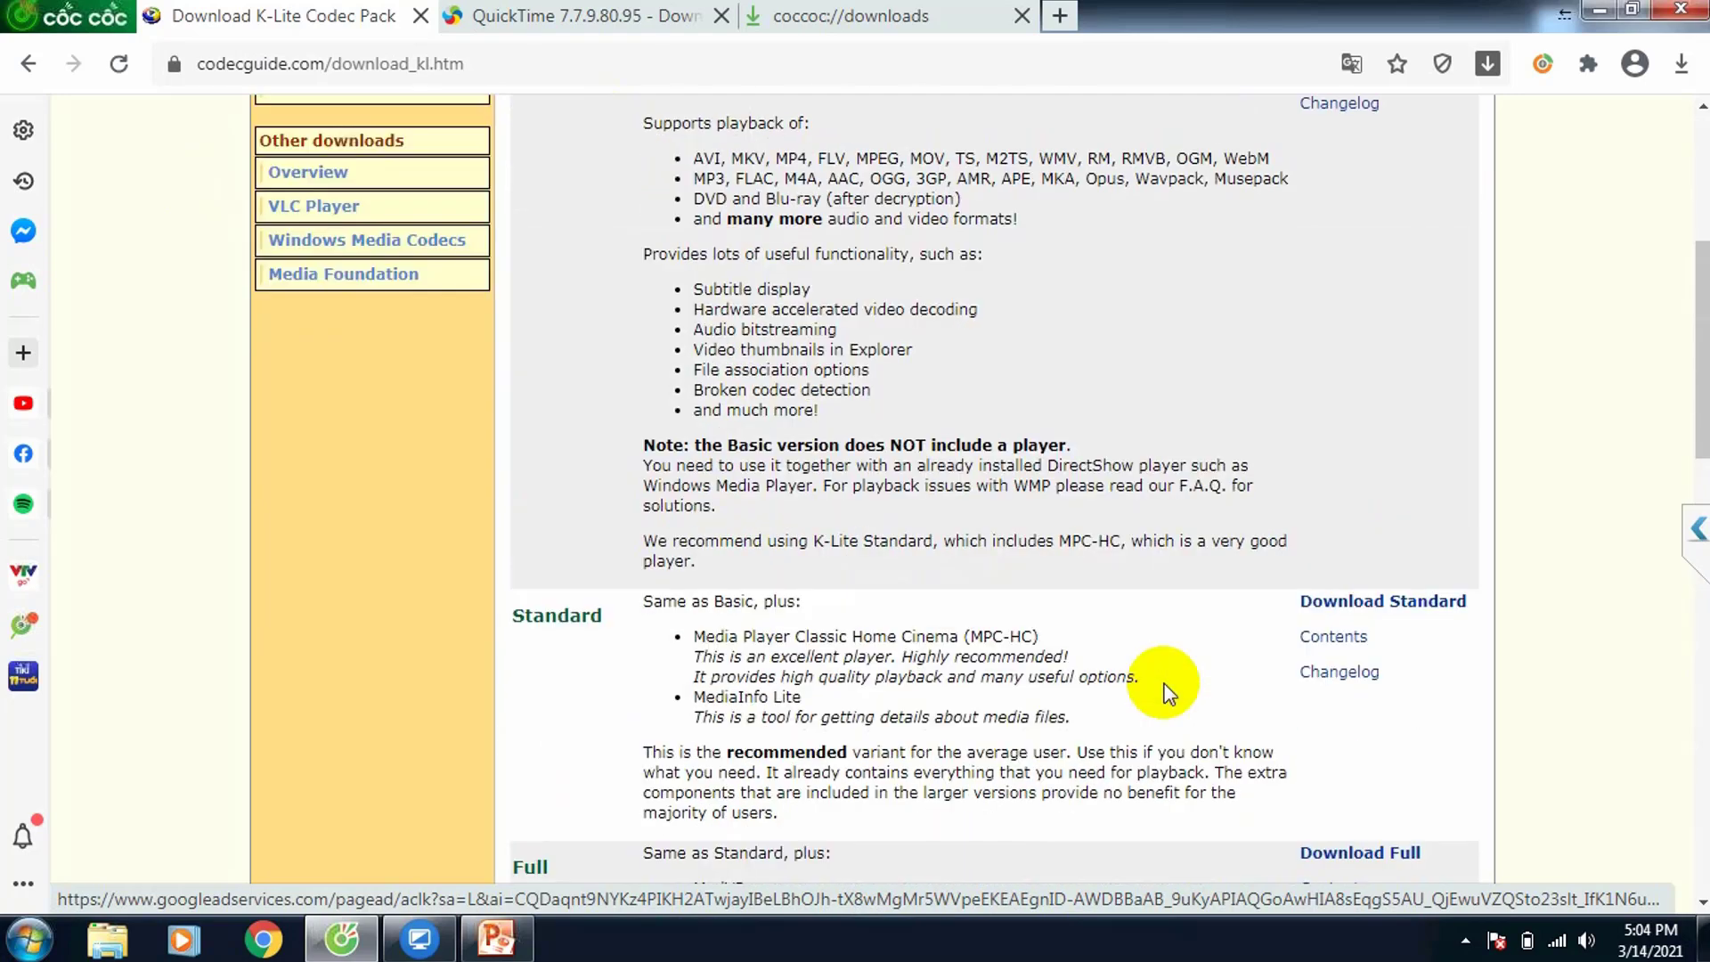
{"action": "scroll", "coordinate": [1354, 657], "scroll_direction": "down", "scroll_amount": 3}
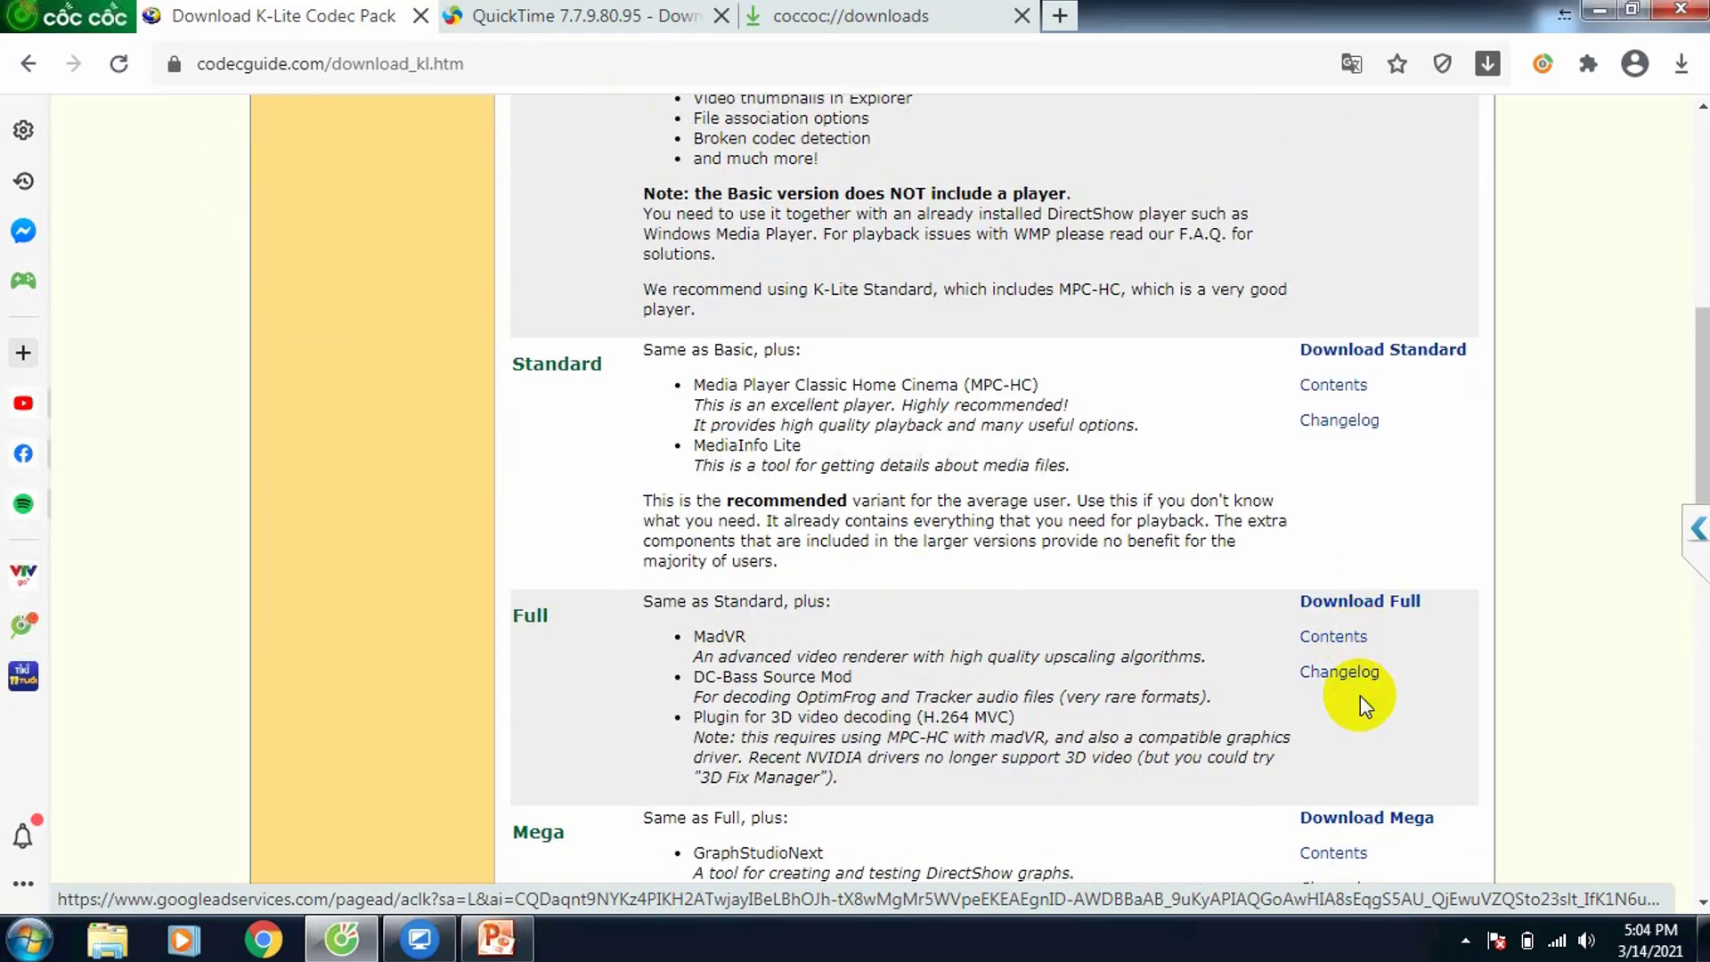
- Download K-Lite_Codec_Pack_1605_Full.exe (46.3 MB) from Server 1 and watch it finish in the downloads list
{"action": "left_click", "coordinate": [1368, 603]}
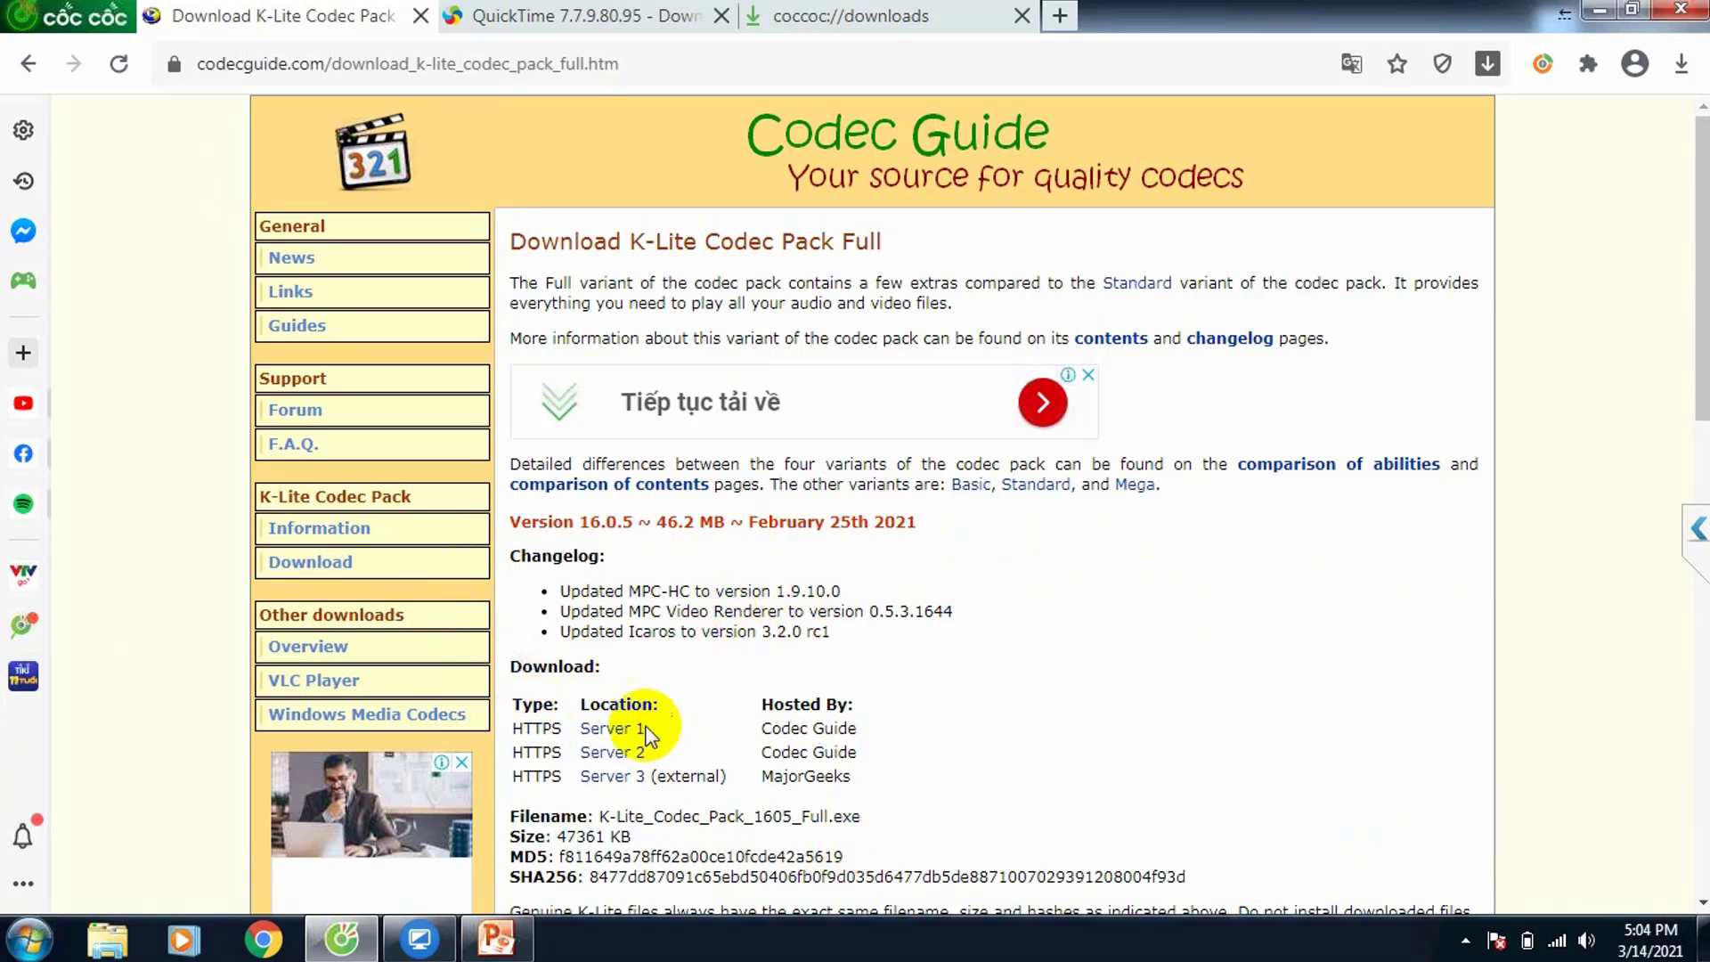
{"action": "left_click", "coordinate": [609, 730]}
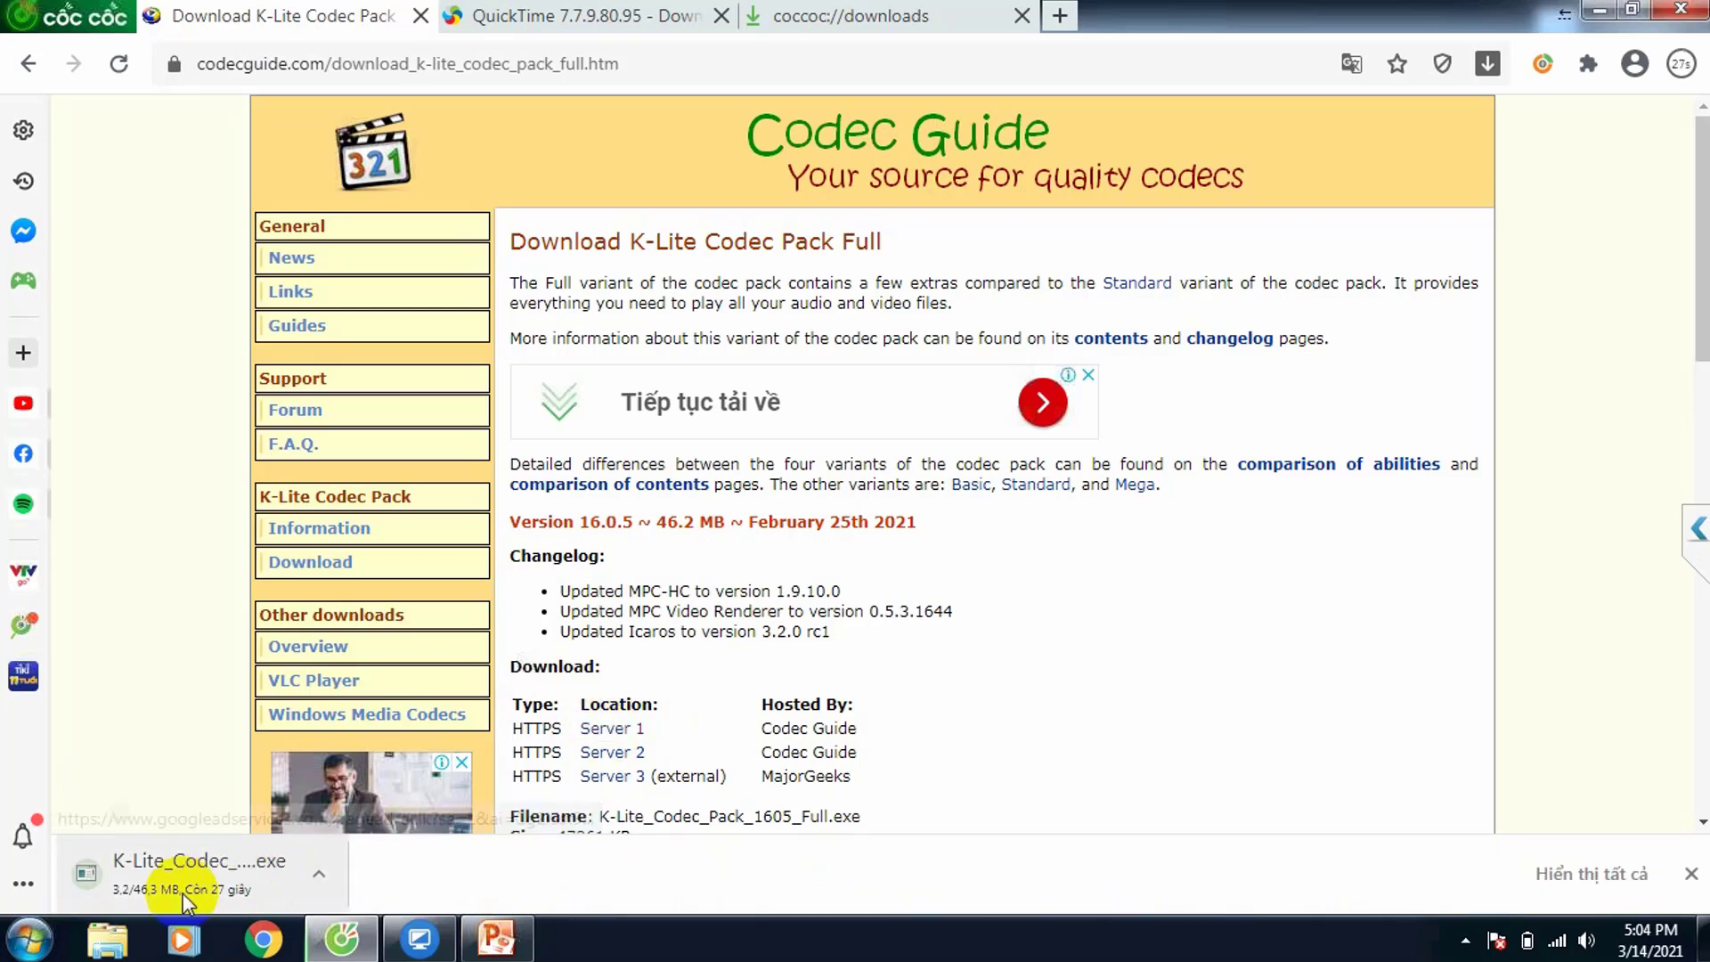
{"action": "left_click", "coordinate": [801, 15]}
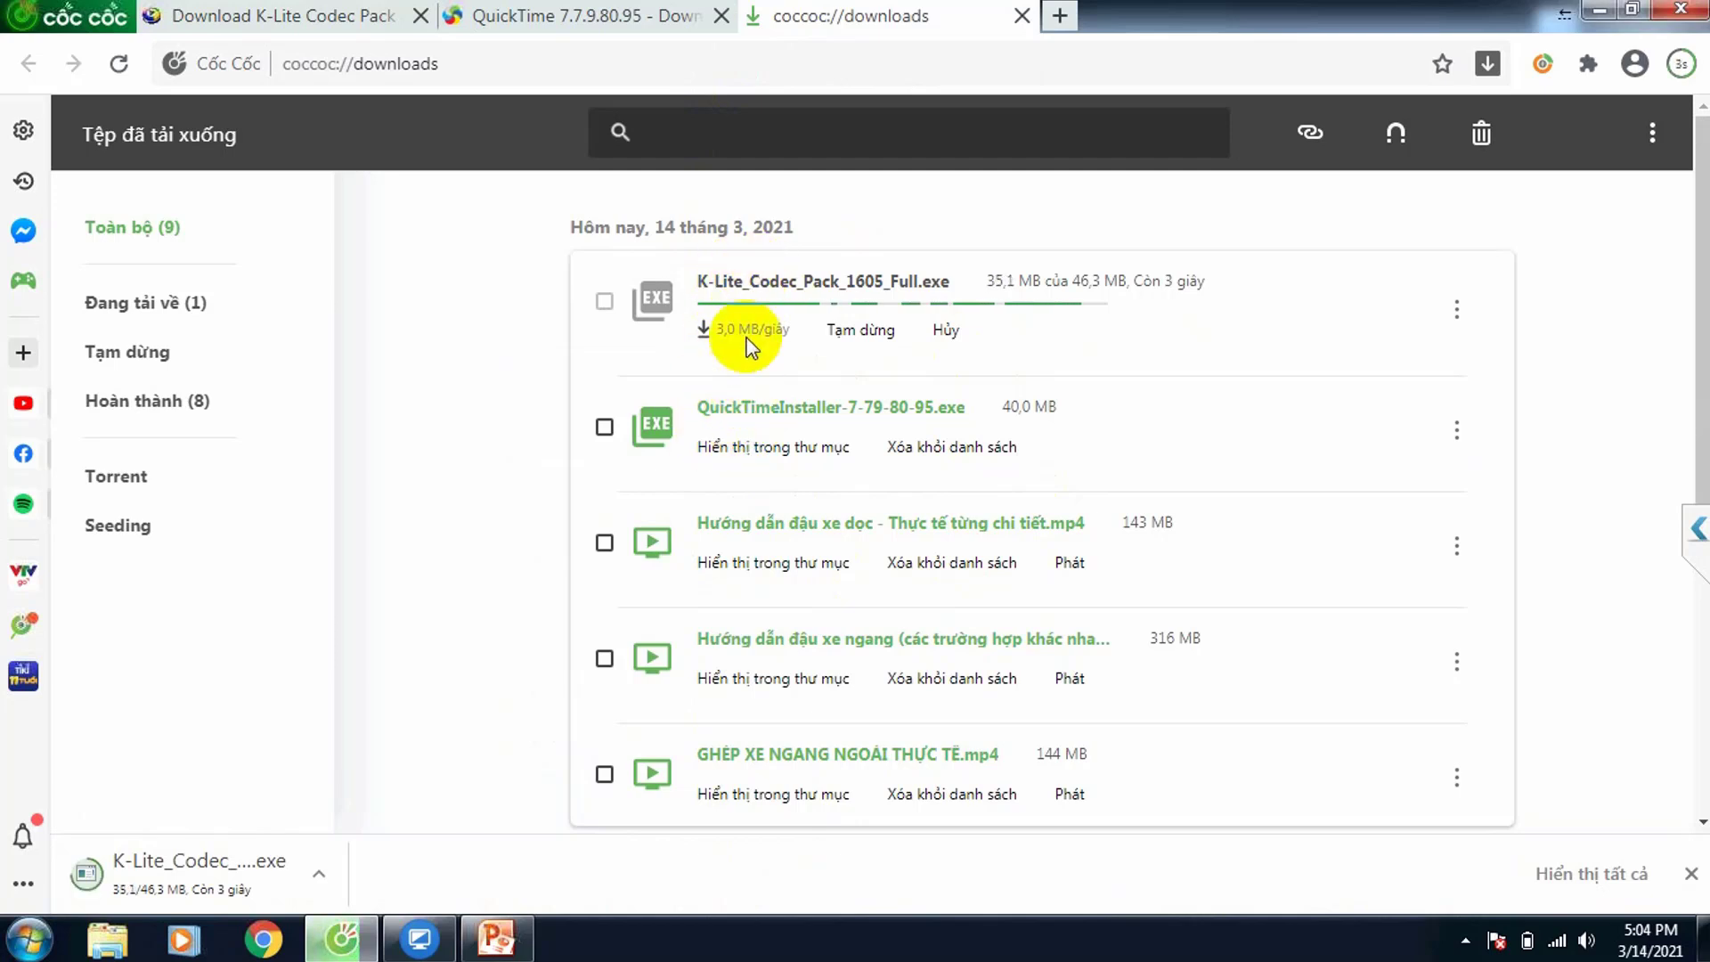
{"action": "double_click", "coordinate": [708, 285]}
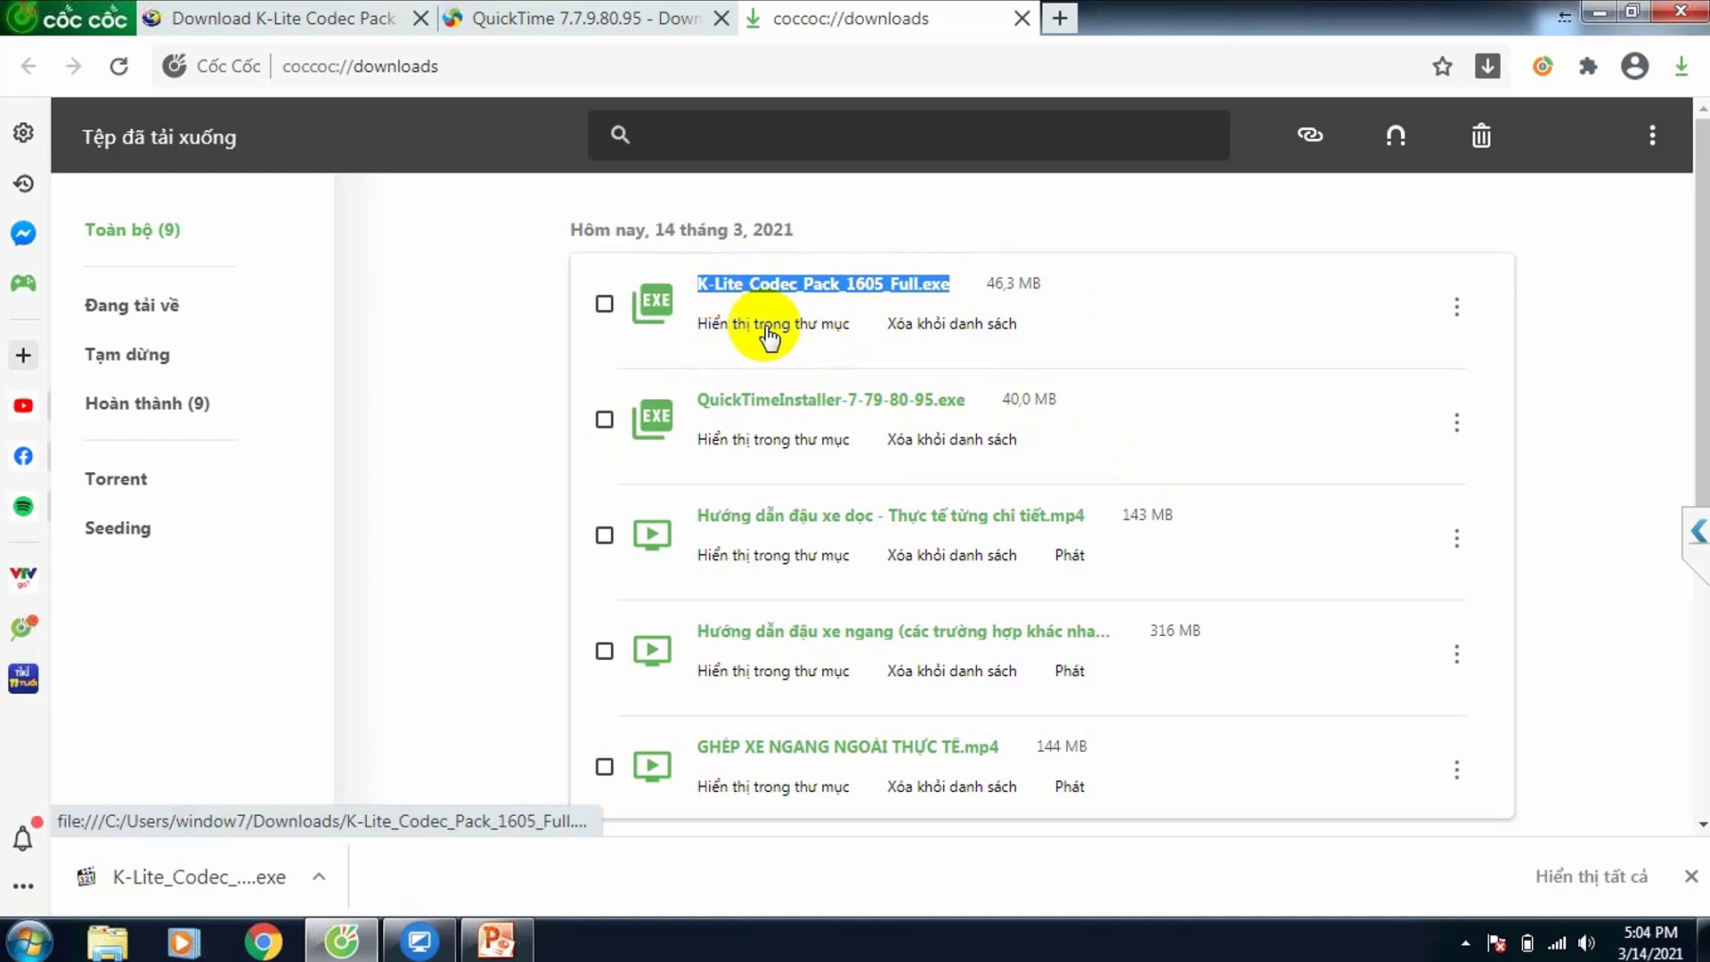
- Run the K-Lite installer past the security warning in normal mode, choosing Windows Media Player as preferred audio player
{"action": "left_click", "coordinate": [751, 282]}
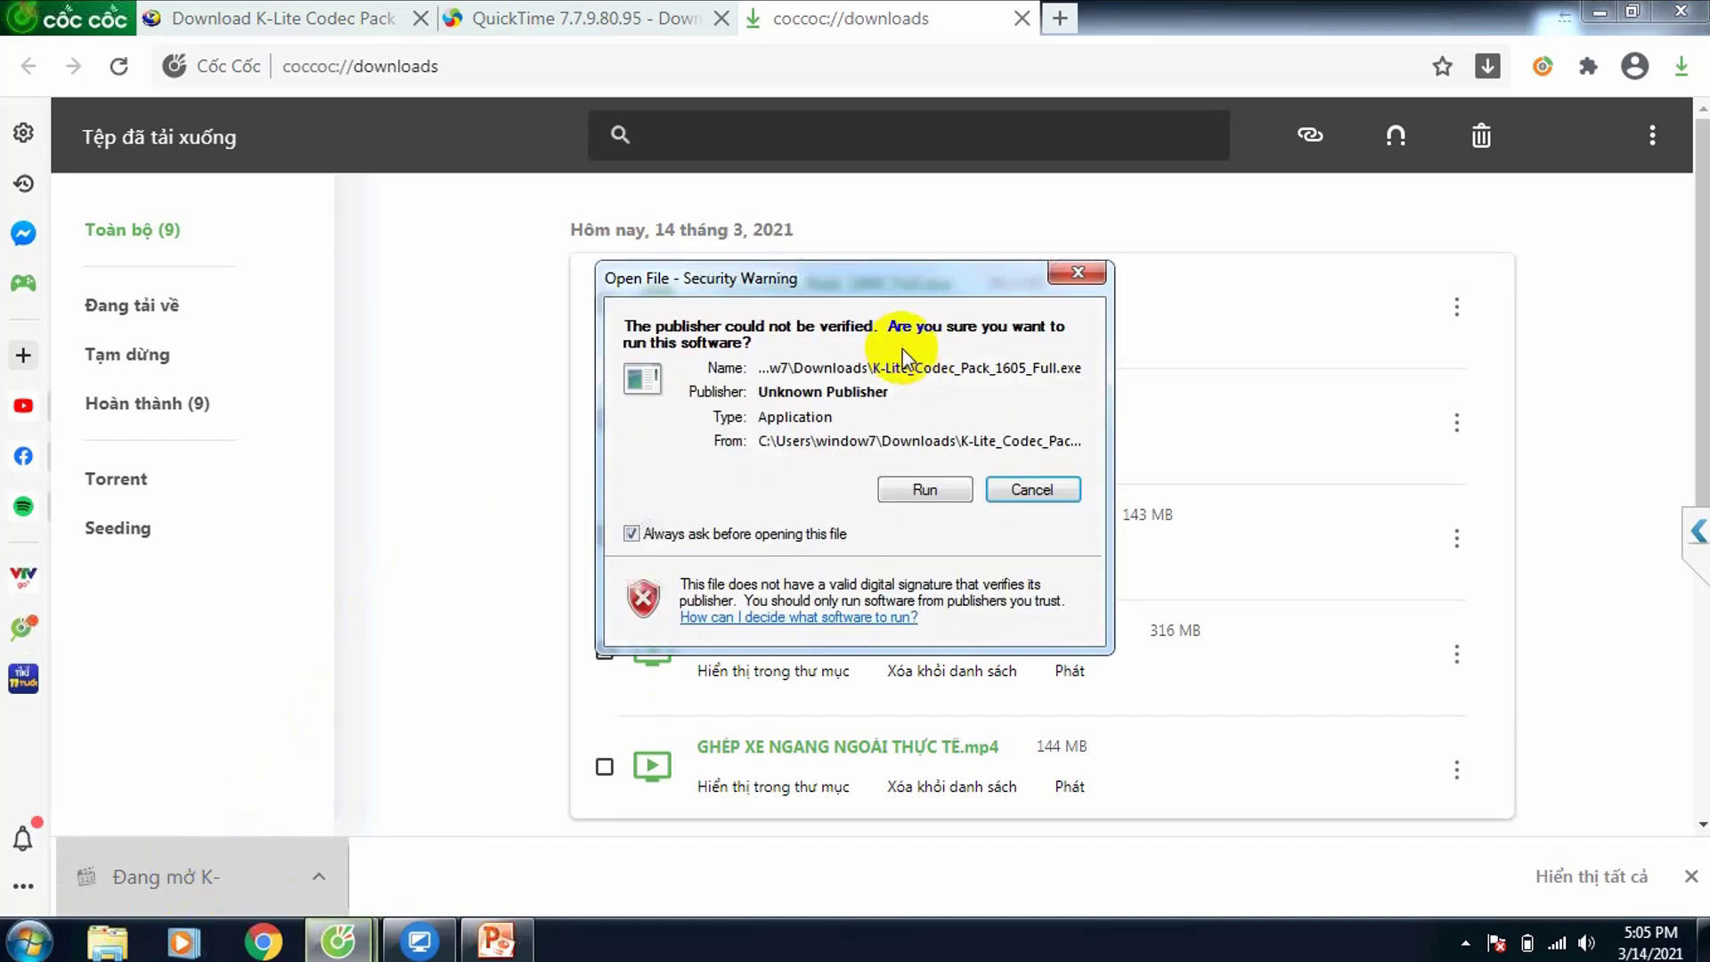
{"action": "left_click_drag", "start_coordinate": [387, 307], "coordinate": [396, 283]}
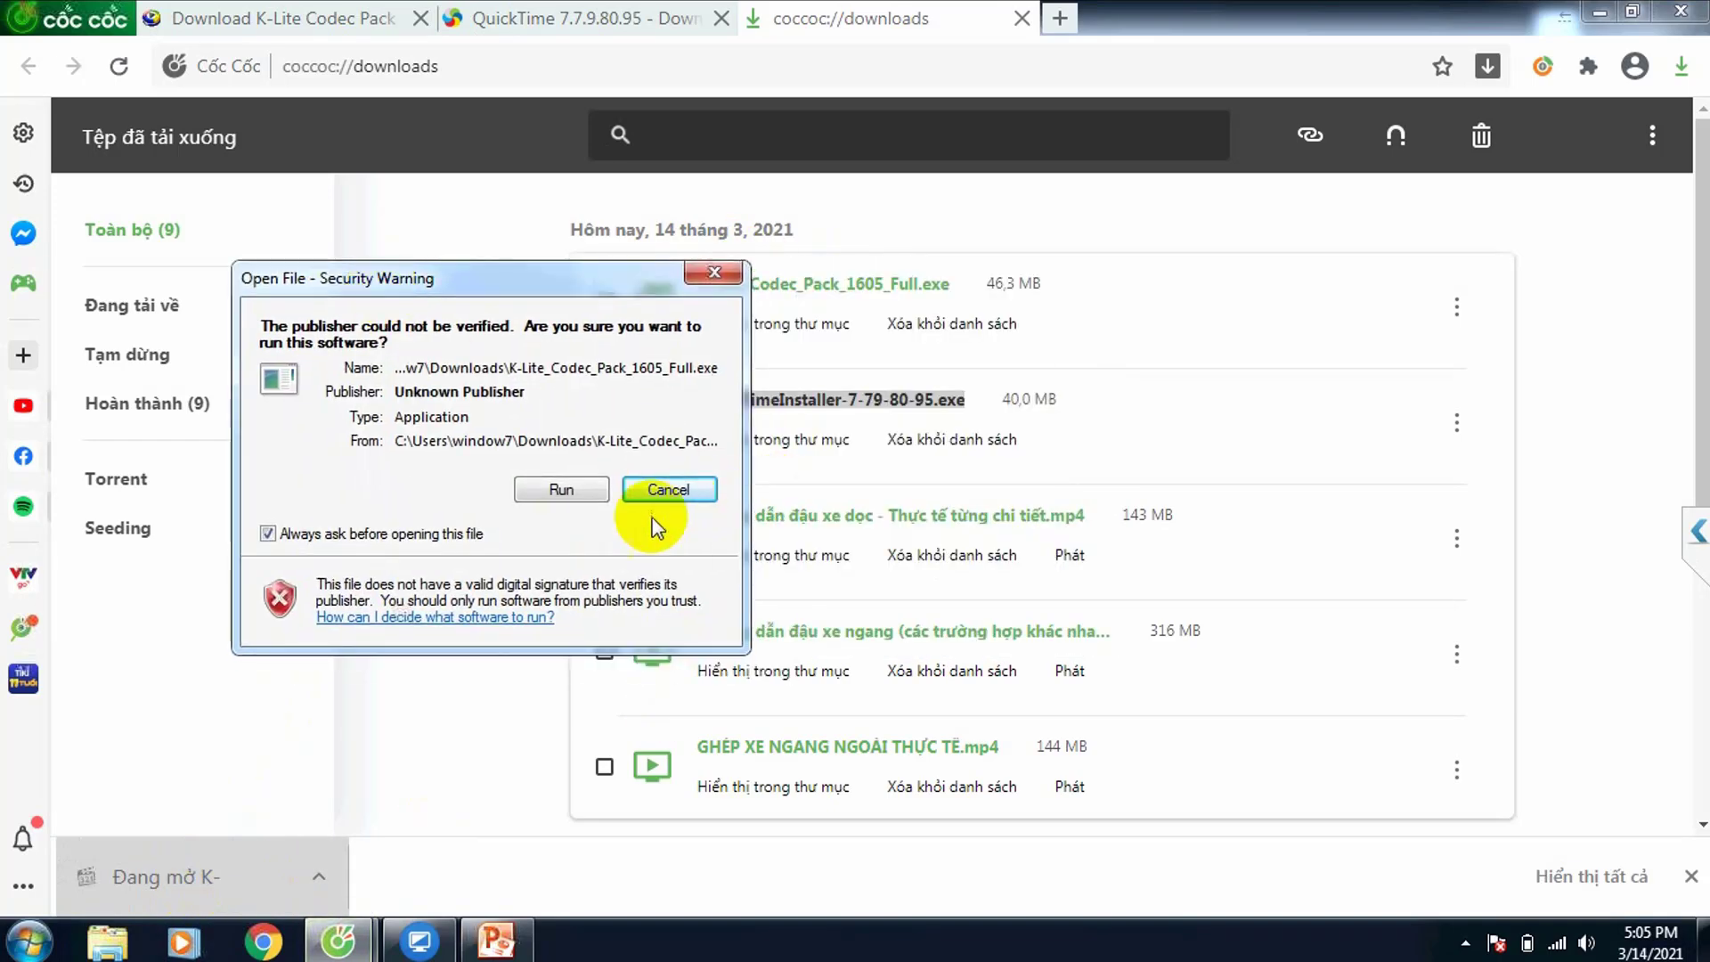
{"action": "left_click", "coordinate": [557, 491]}
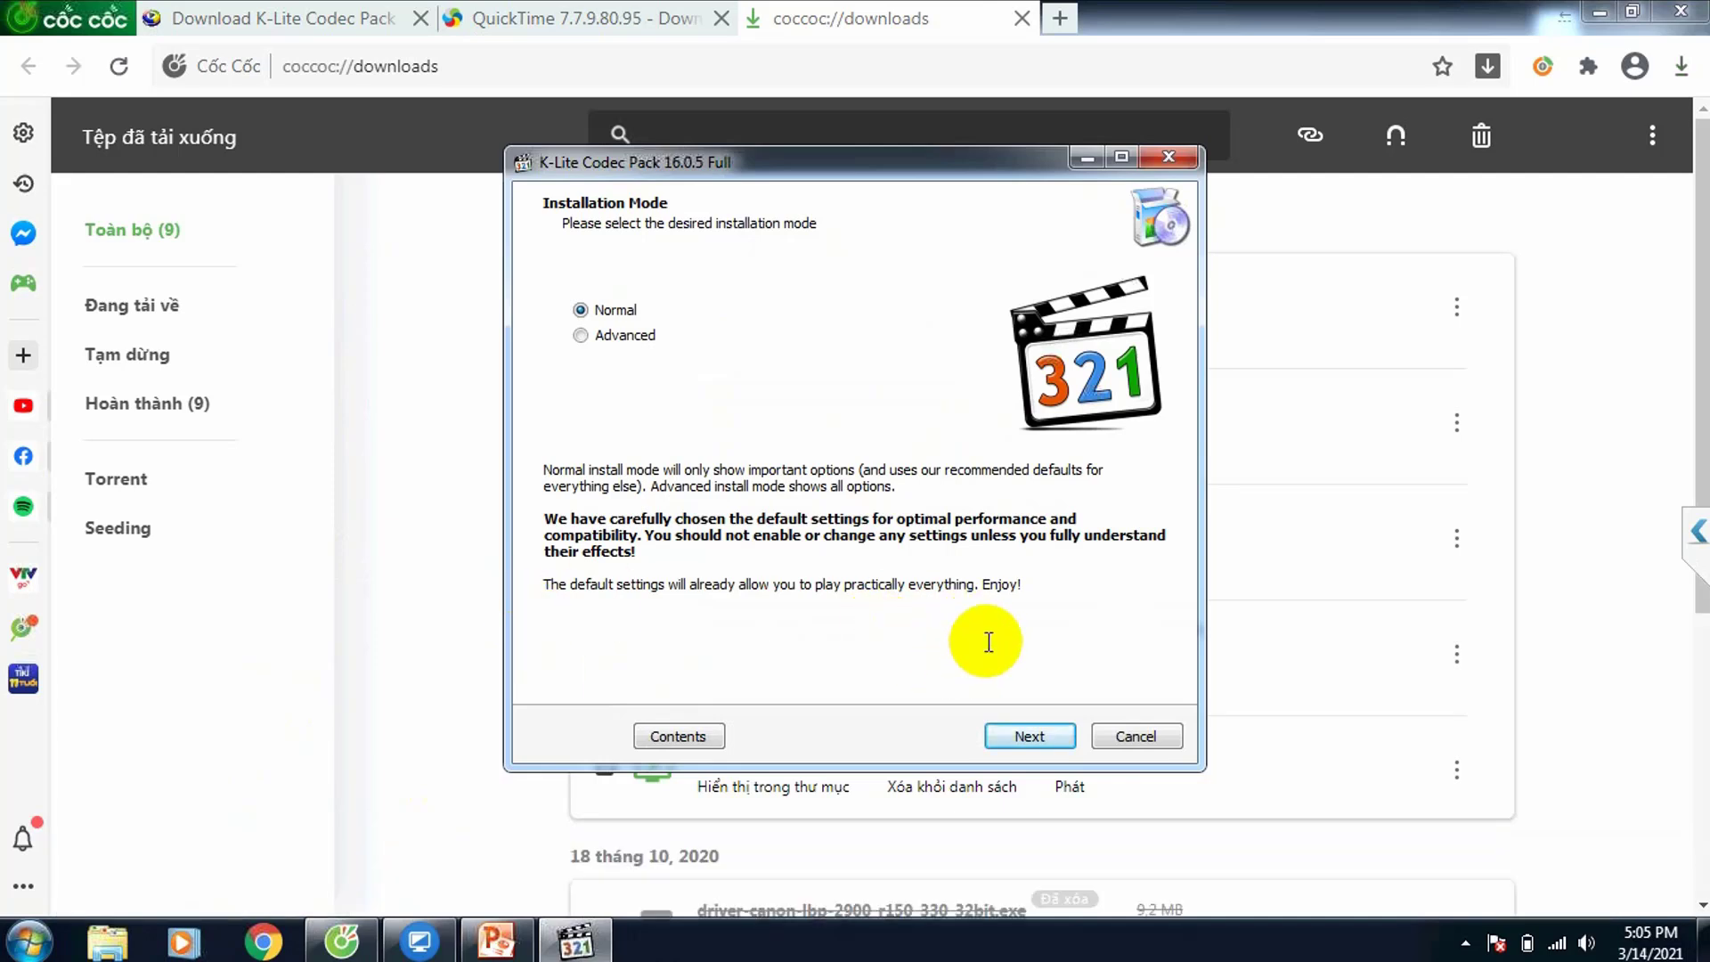
{"action": "left_click", "coordinate": [1024, 736]}
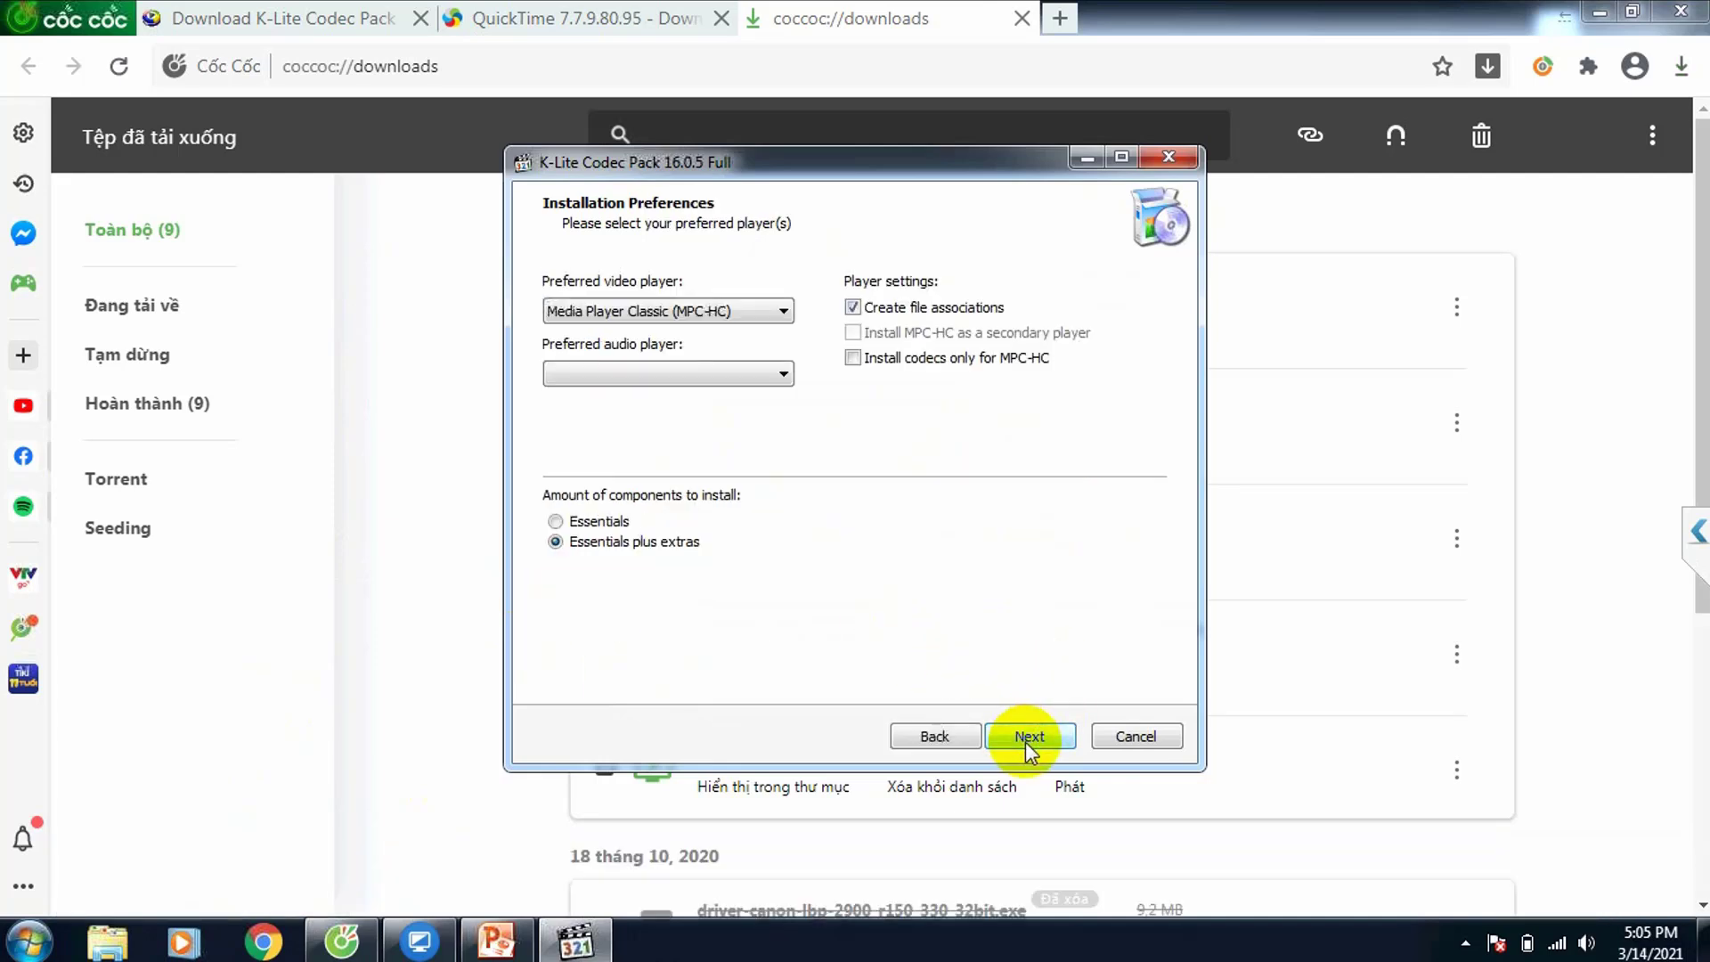
{"action": "left_click", "coordinate": [698, 372]}
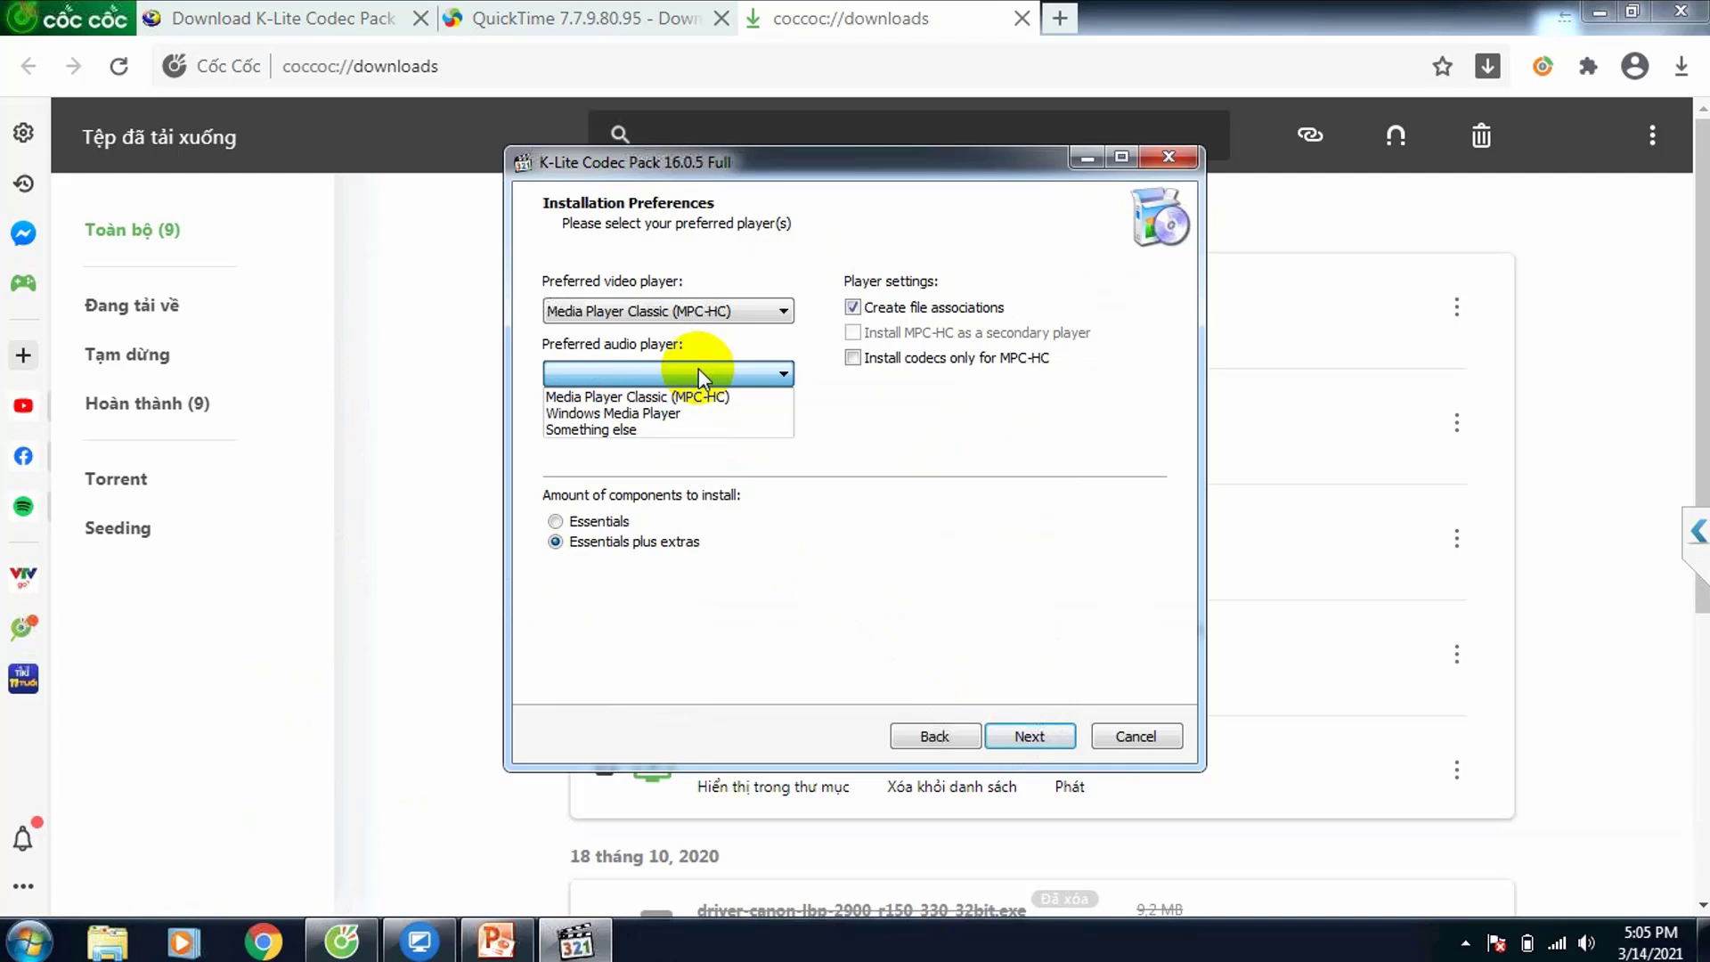
{"action": "left_click", "coordinate": [667, 414]}
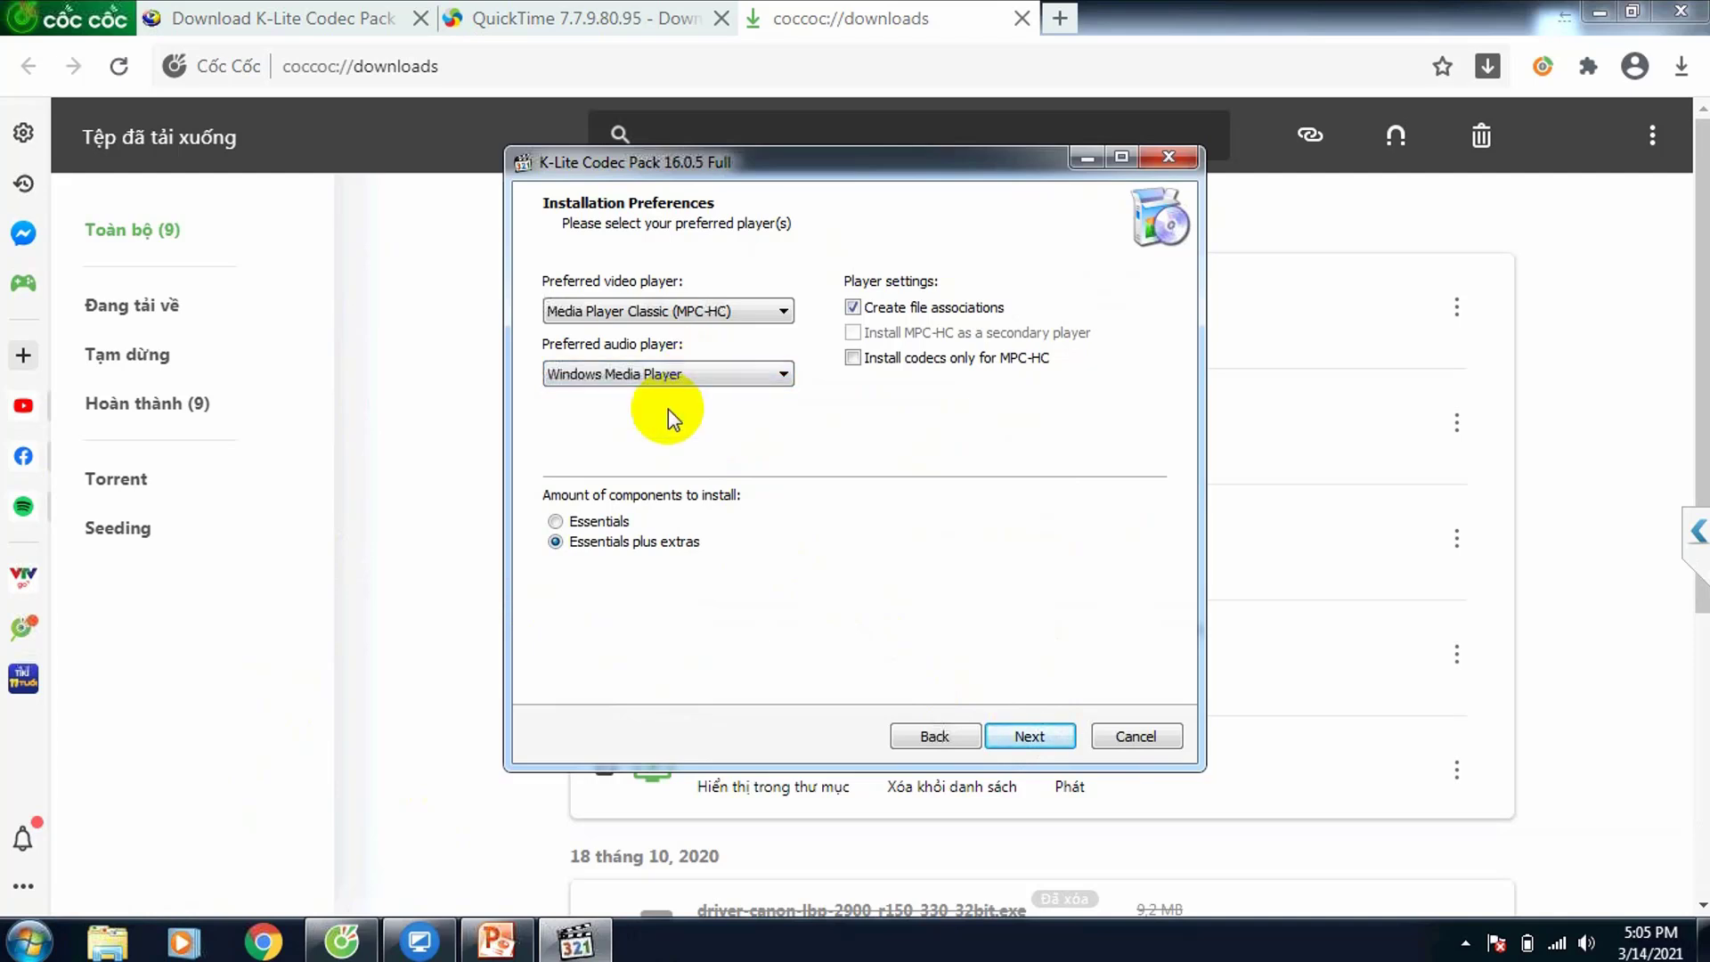
- Accept the default MPC-HC, decoding, language and audio settings and install K-Lite Codec Pack 16.0.5 Full
{"action": "left_click", "coordinate": [1033, 737]}
{"action": "left_click", "coordinate": [1033, 737]}
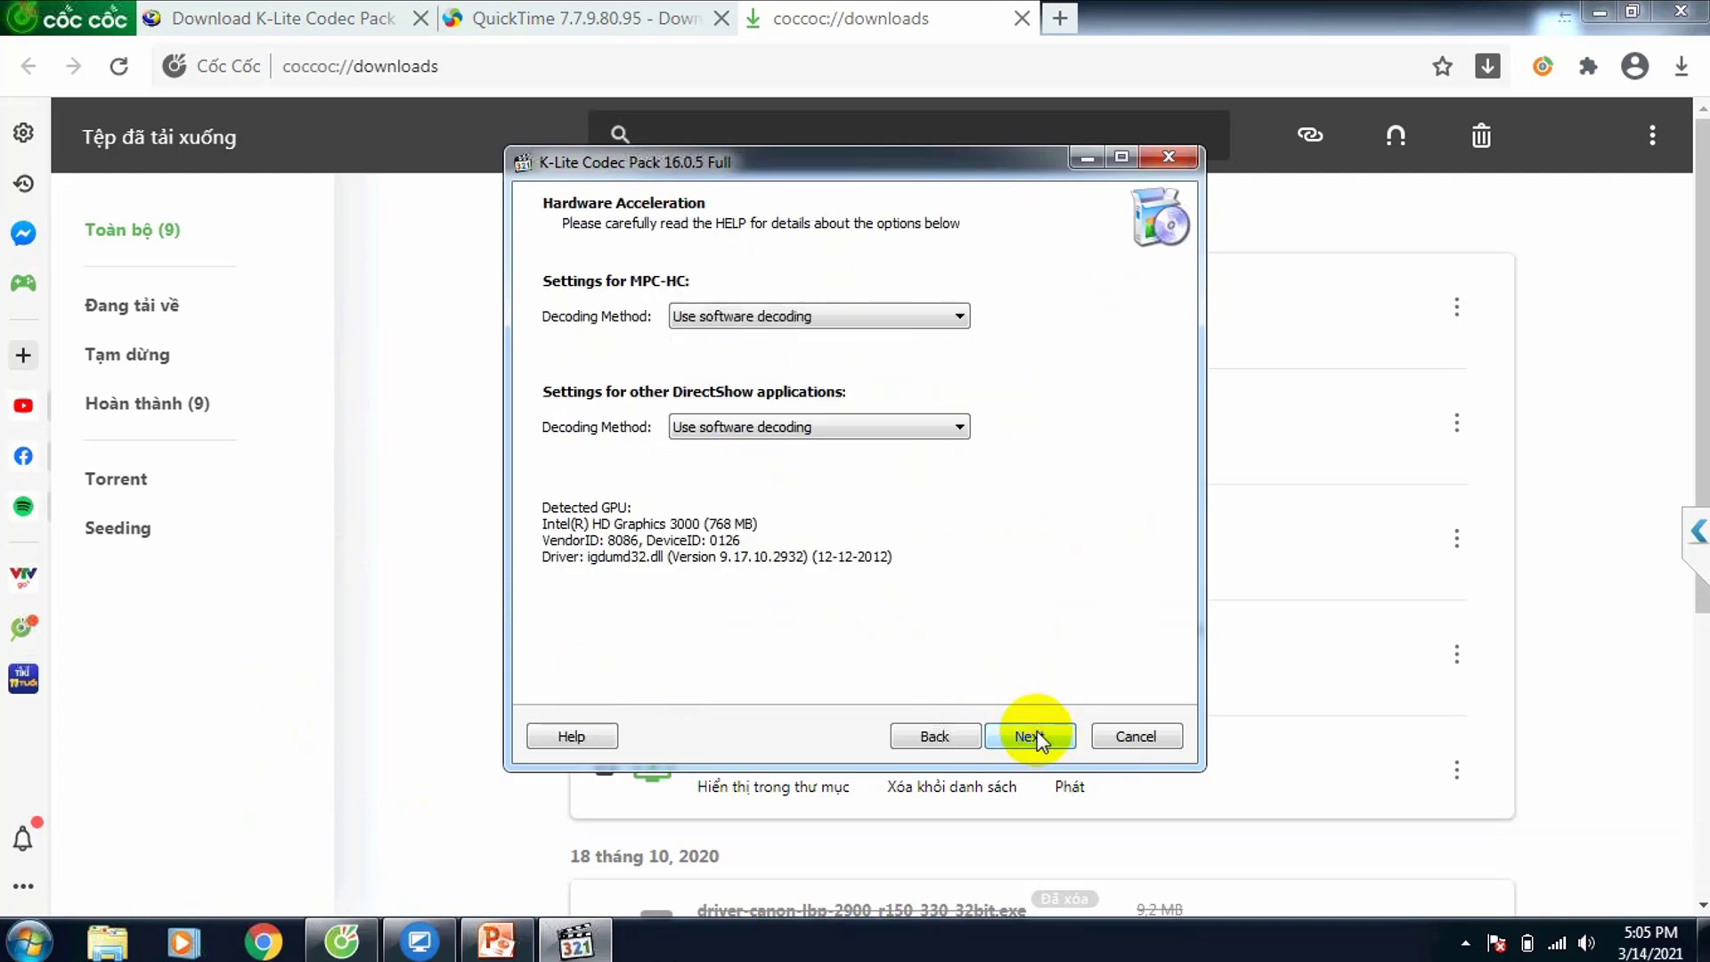
{"action": "left_click", "coordinate": [1033, 738]}
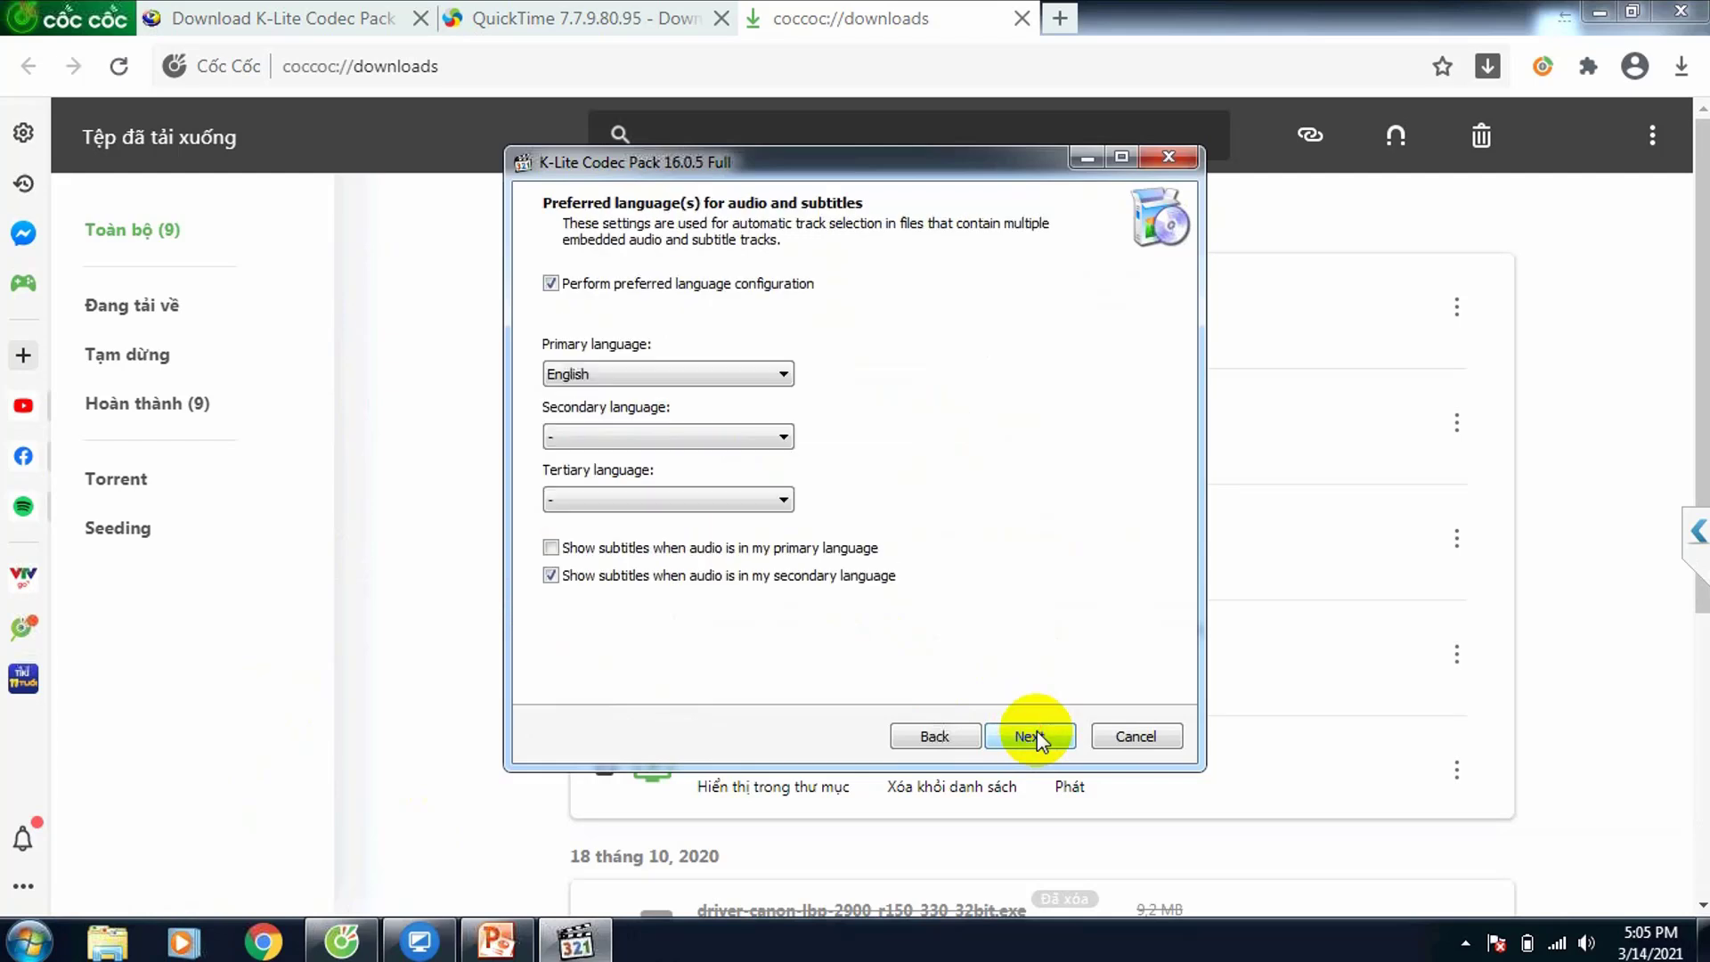
{"action": "left_click", "coordinate": [1033, 737]}
{"action": "left_click", "coordinate": [1033, 737]}
{"action": "left_click", "coordinate": [1033, 737]}
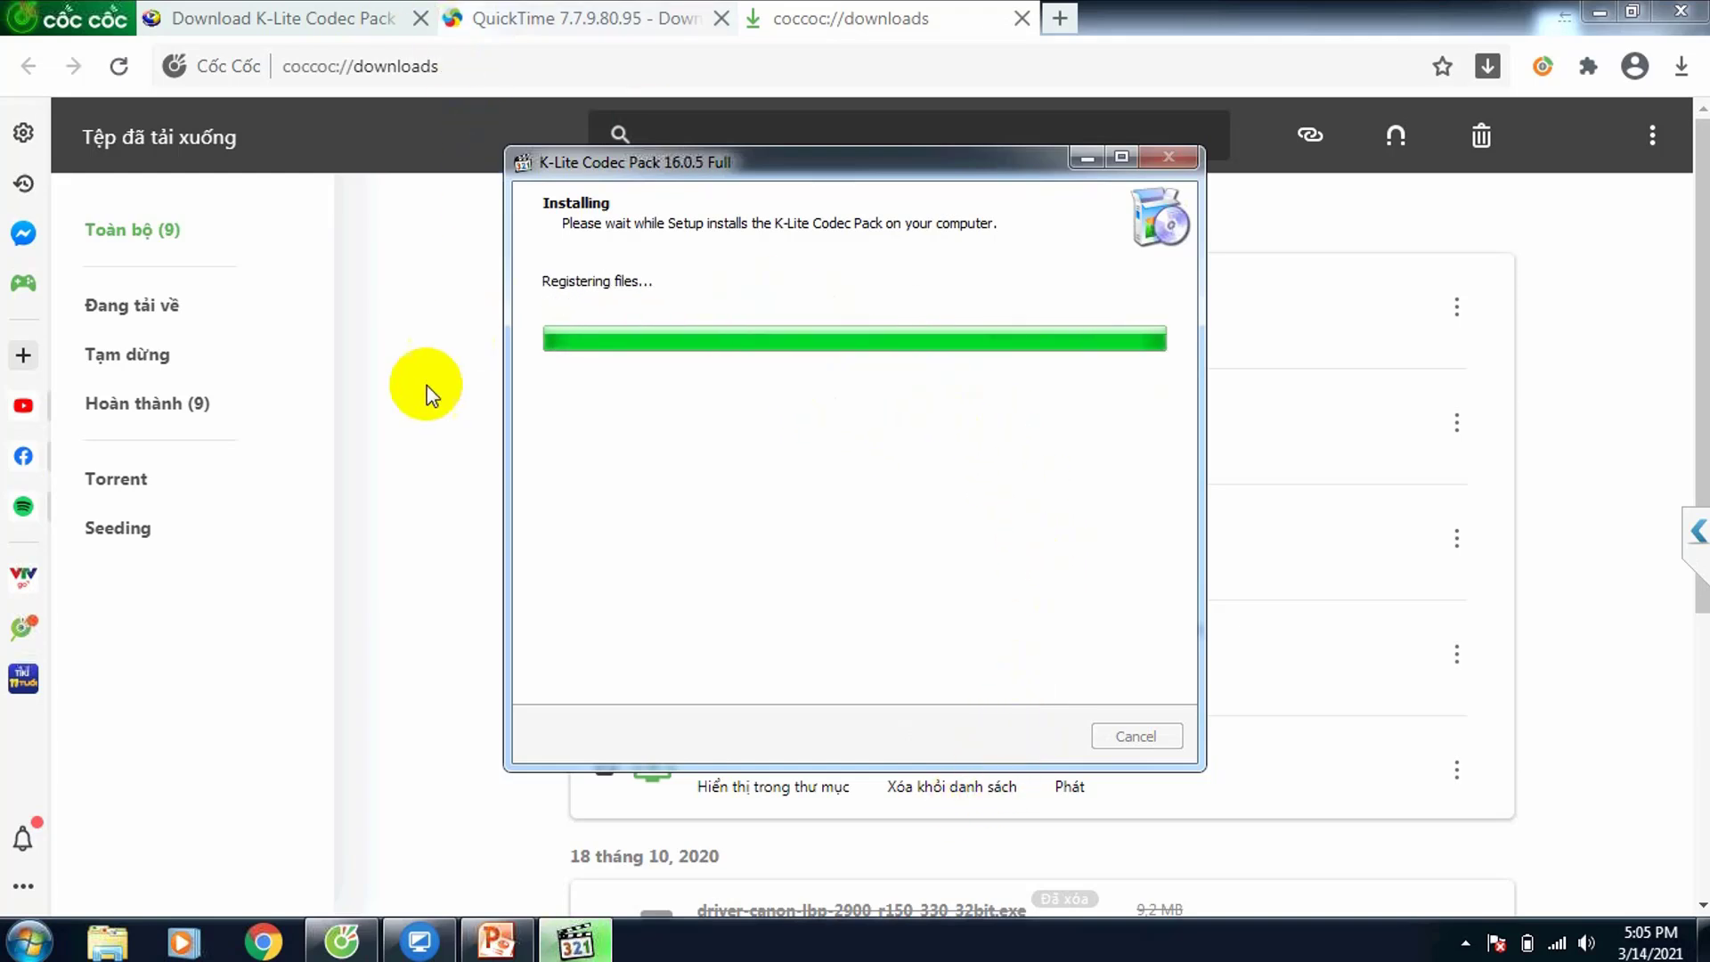
{"action": "left_click", "coordinate": [279, 19]}
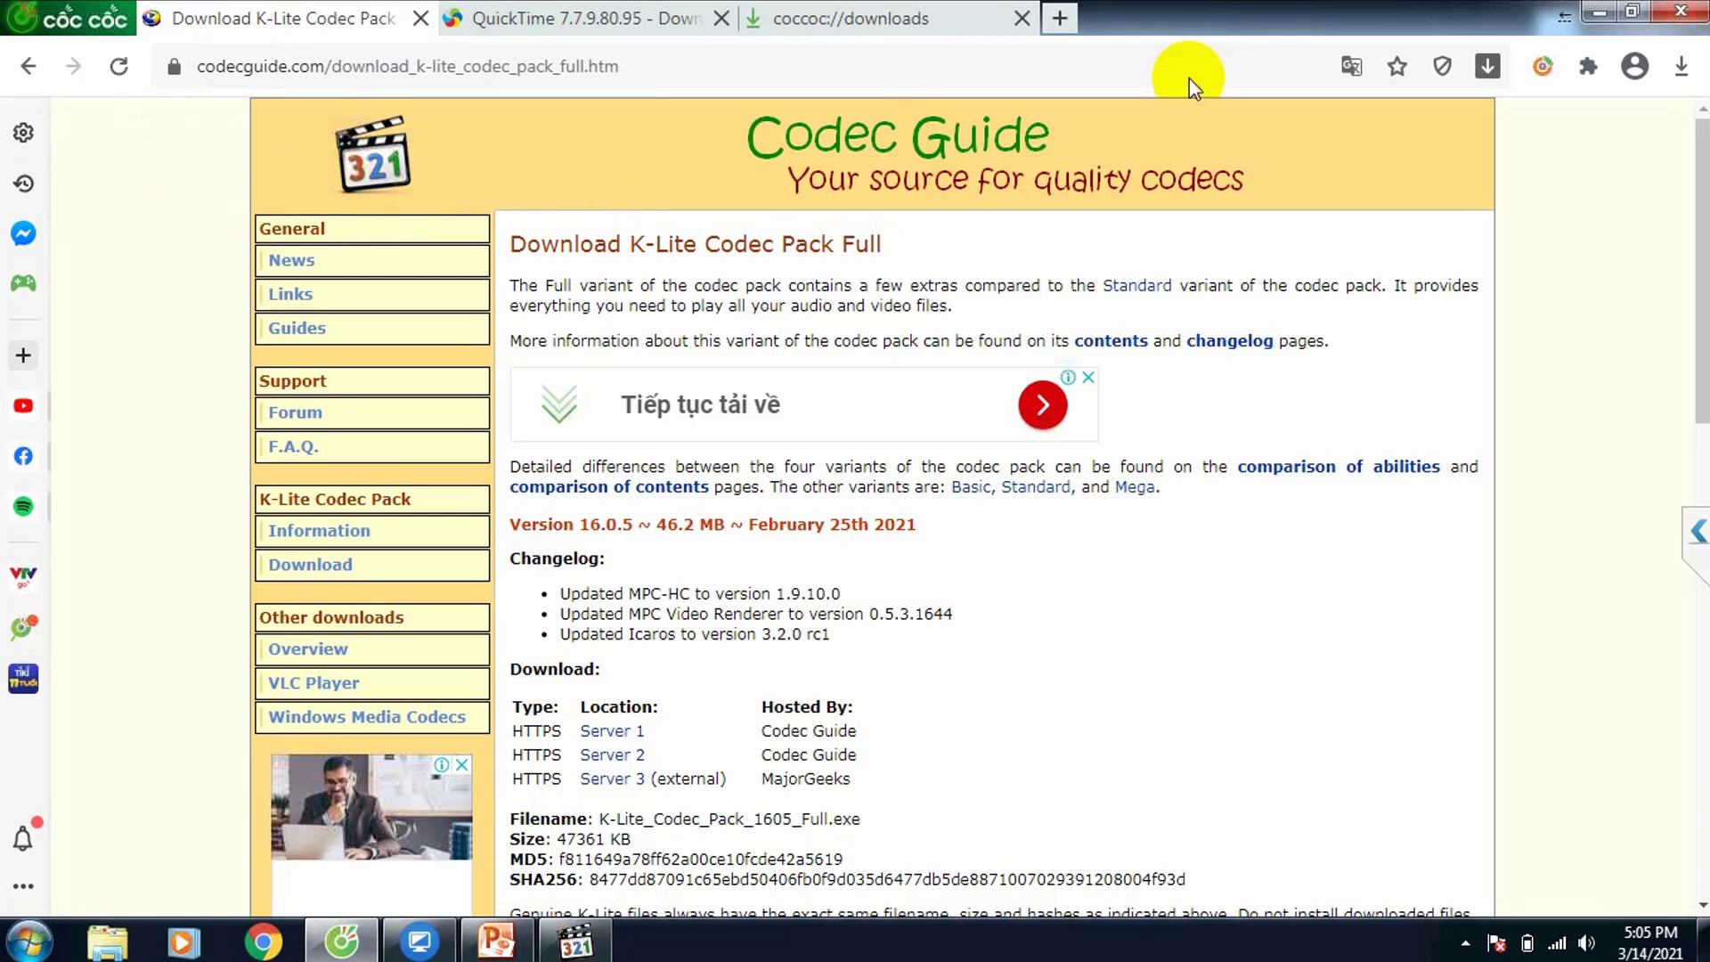
{"action": "left_click", "coordinate": [575, 941]}
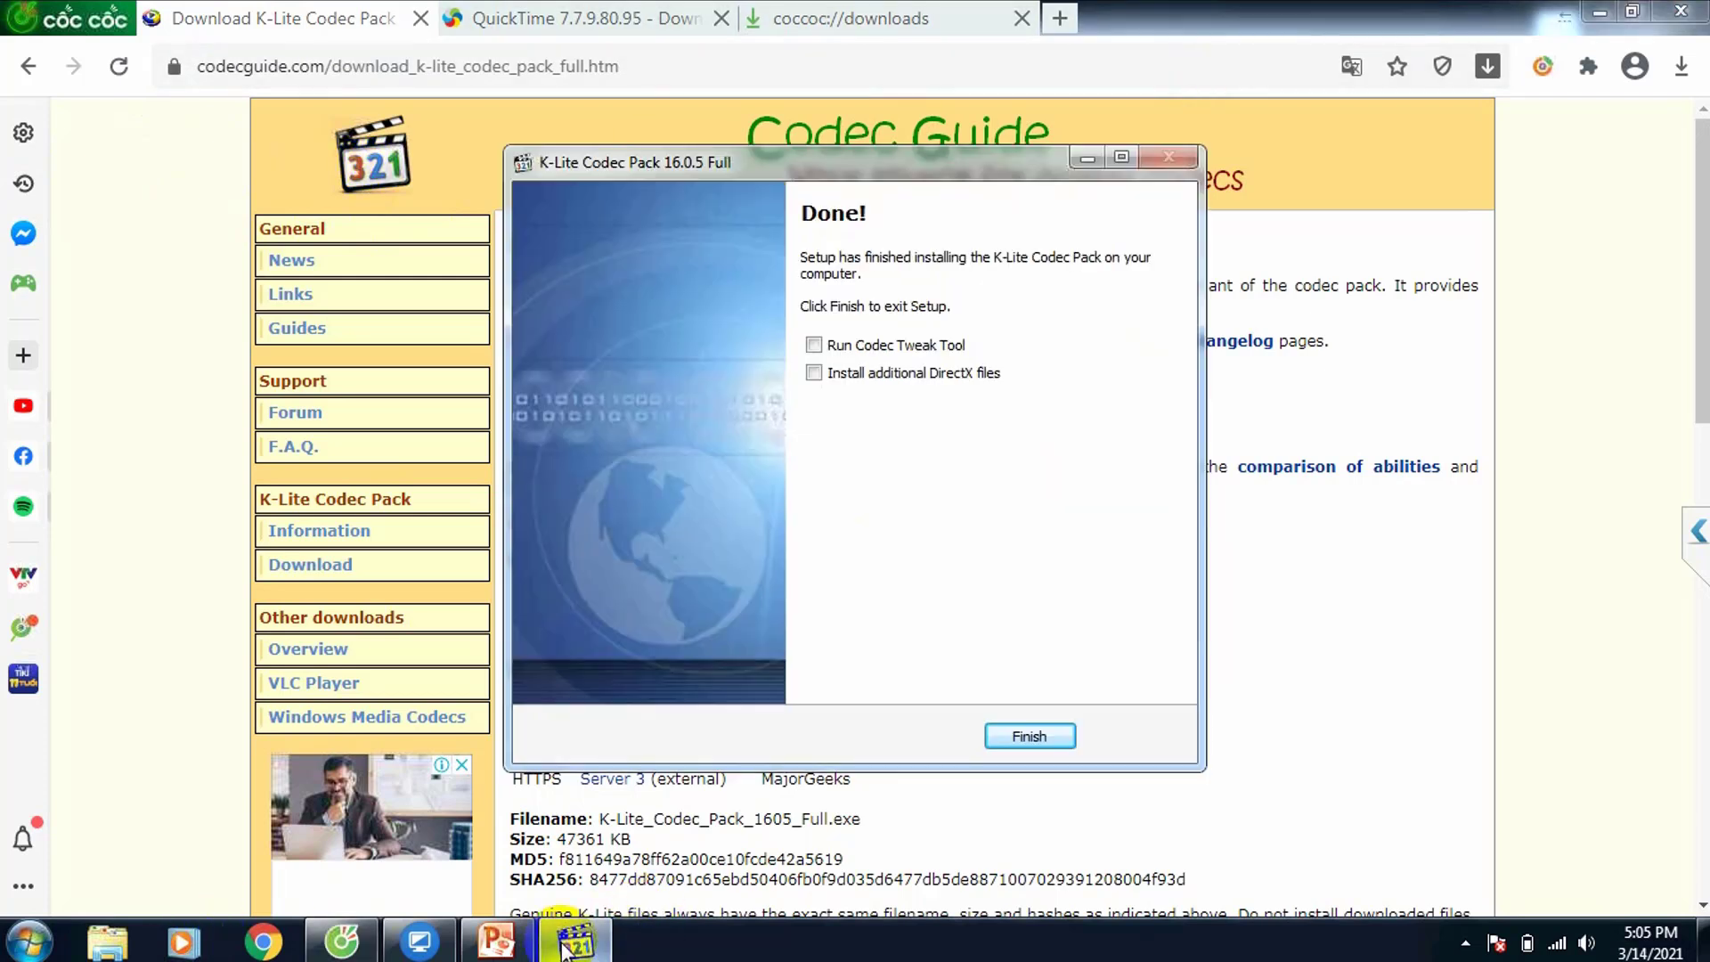
- Finish the K-Lite setup, show the desktop and refresh it
{"action": "left_click", "coordinate": [1024, 736]}
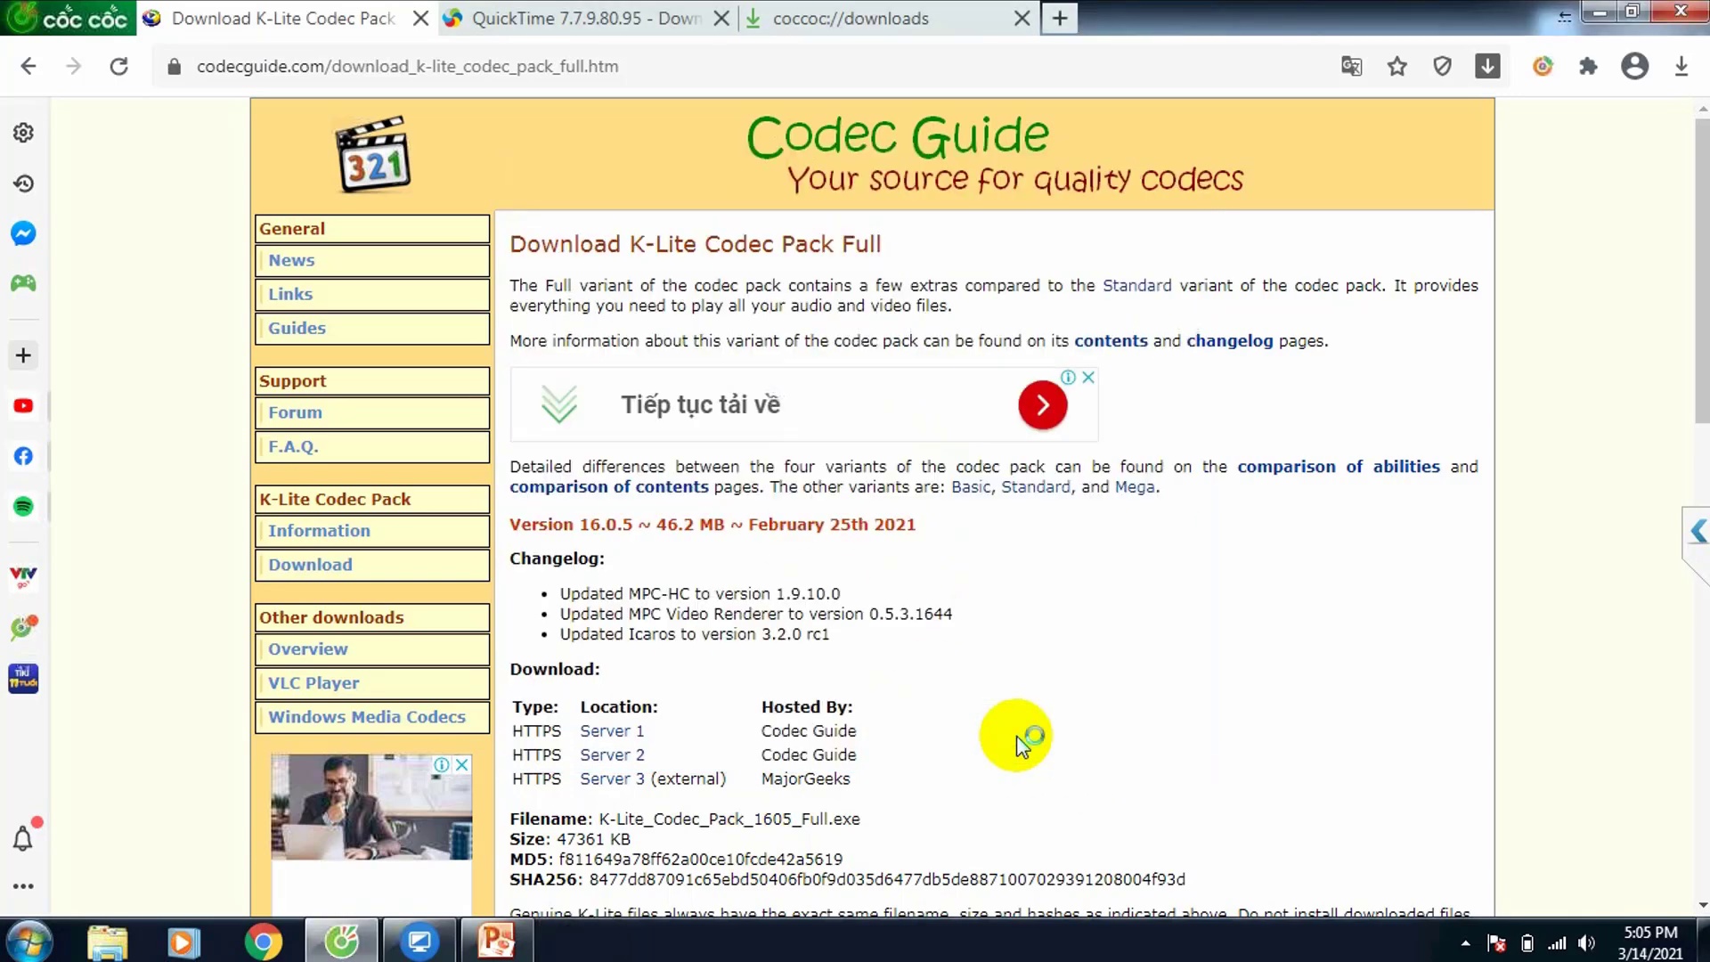
{"action": "right_click", "coordinate": [924, 942]}
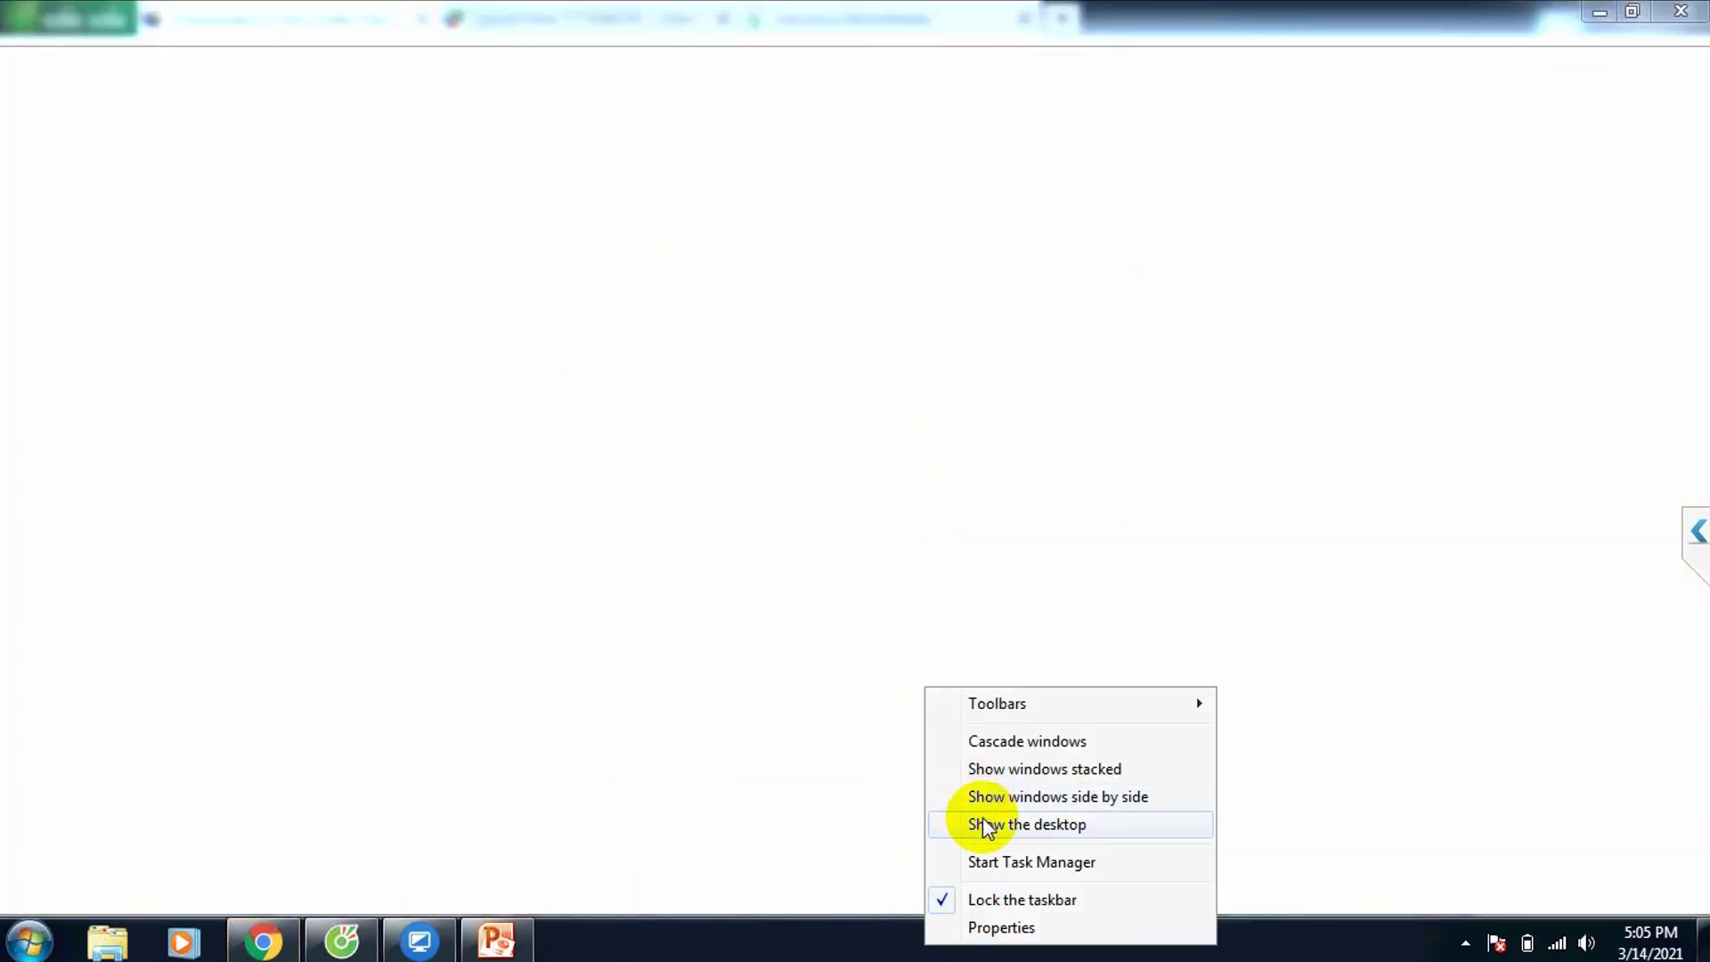
{"action": "left_click", "coordinate": [997, 817]}
{"action": "right_click", "coordinate": [500, 179]}
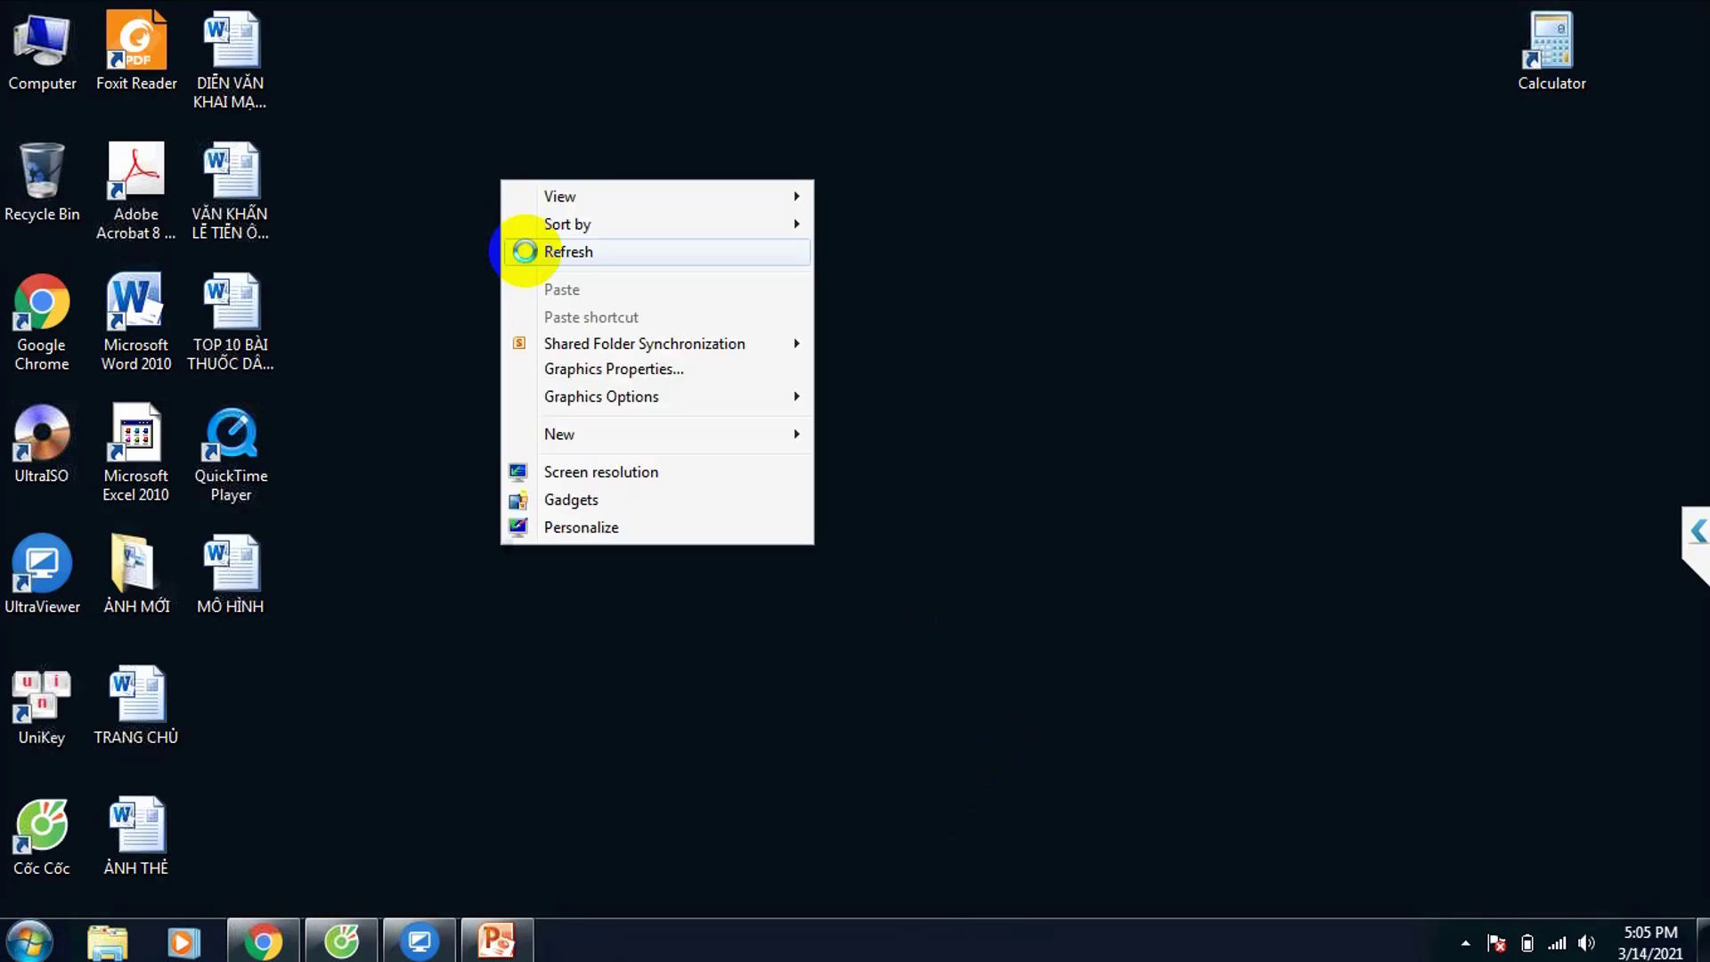
{"action": "left_click", "coordinate": [545, 253]}
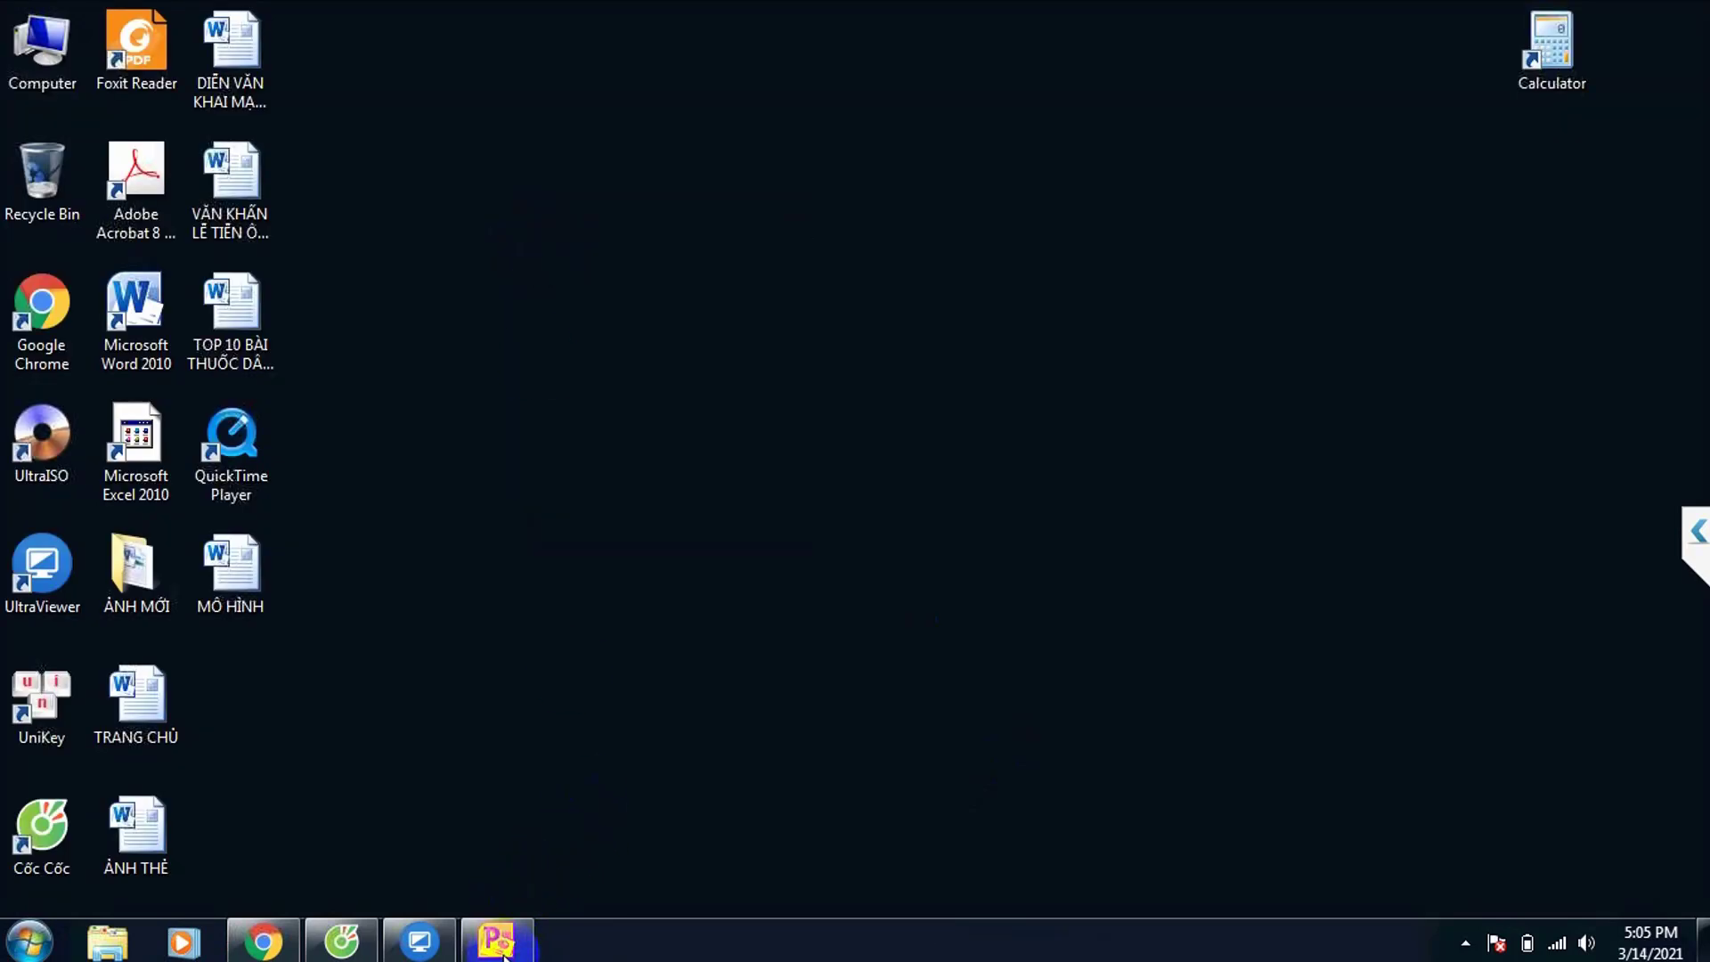
- Open Windows Explorer, browse Local Disk (D:) and go to the Downloads folder
{"action": "left_click", "coordinate": [106, 942]}
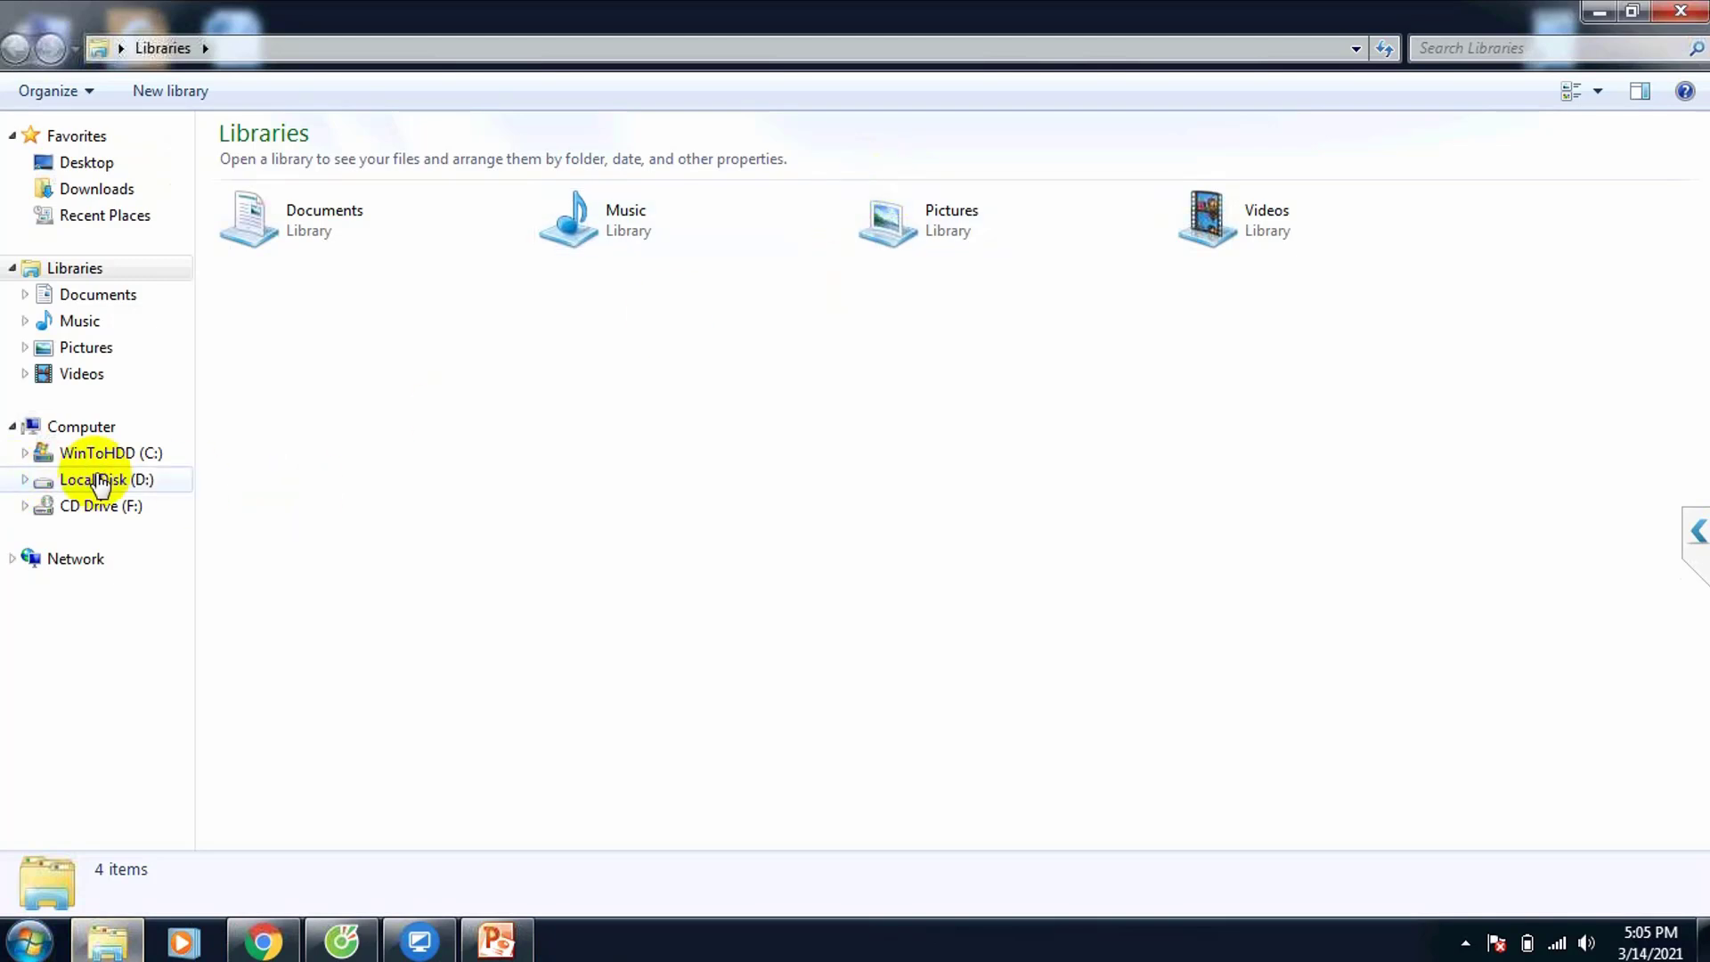
{"action": "left_click", "coordinate": [143, 480]}
{"action": "left_click", "coordinate": [263, 559]}
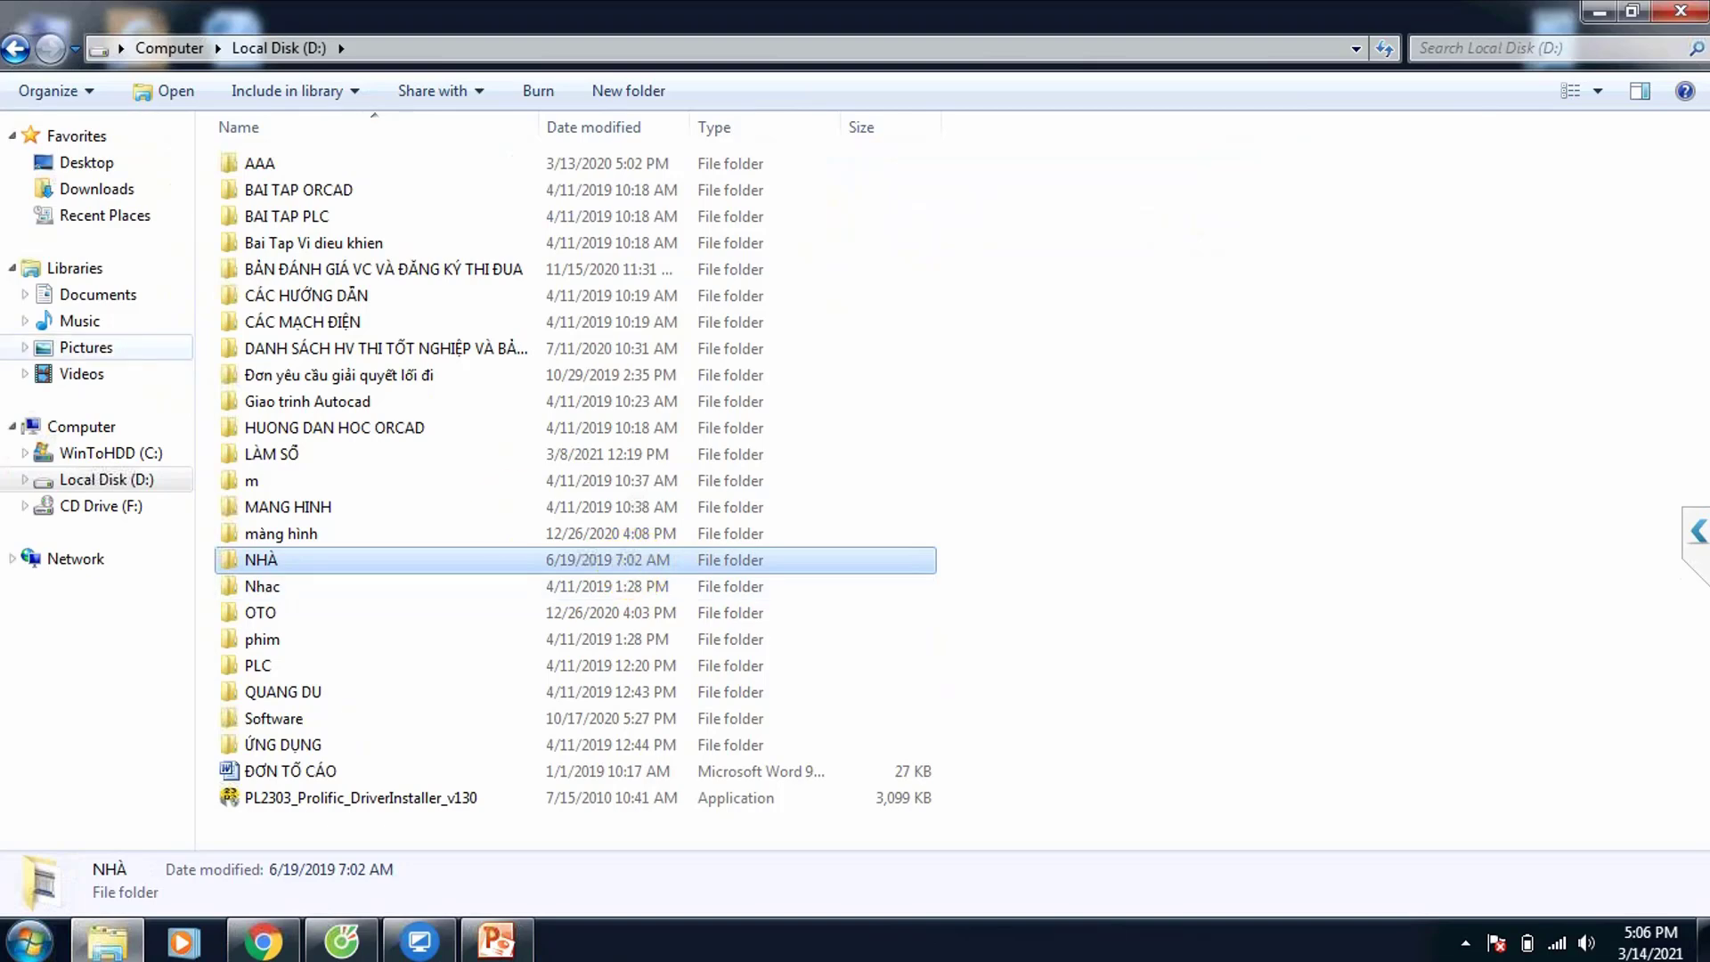
{"action": "left_click", "coordinate": [140, 186]}
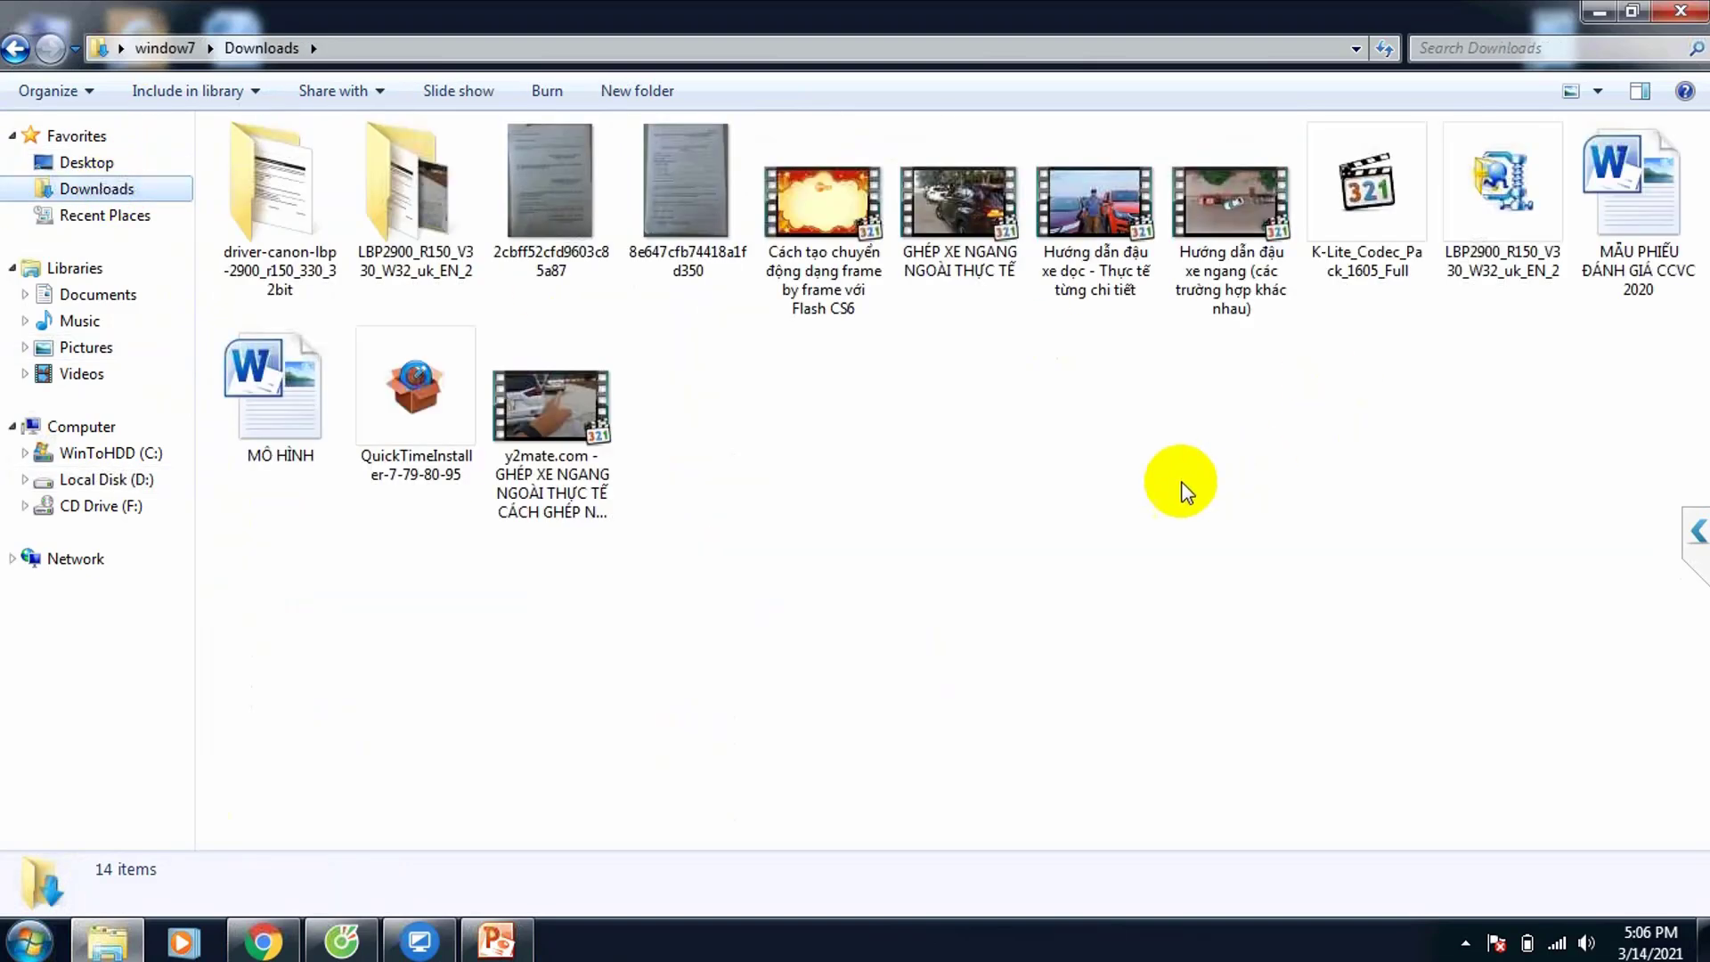
- Back in PowerPoint, play the slide-1 video to confirm it now works
{"action": "left_click", "coordinate": [496, 936]}
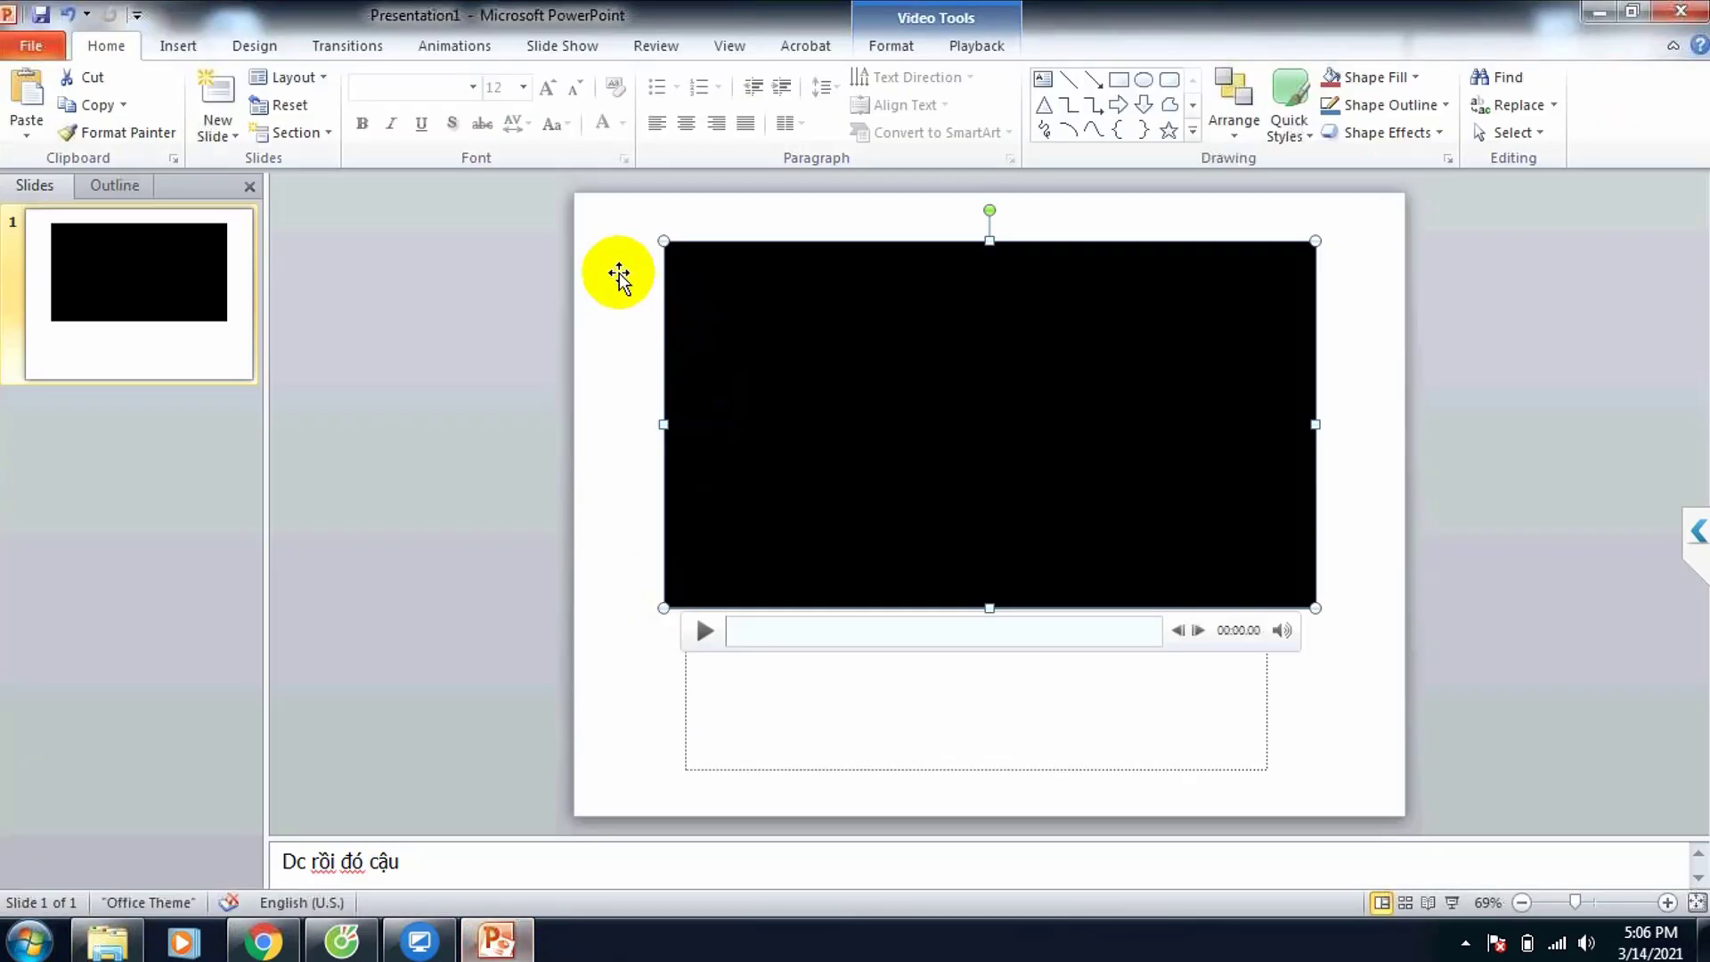
{"action": "left_click", "coordinate": [702, 630]}
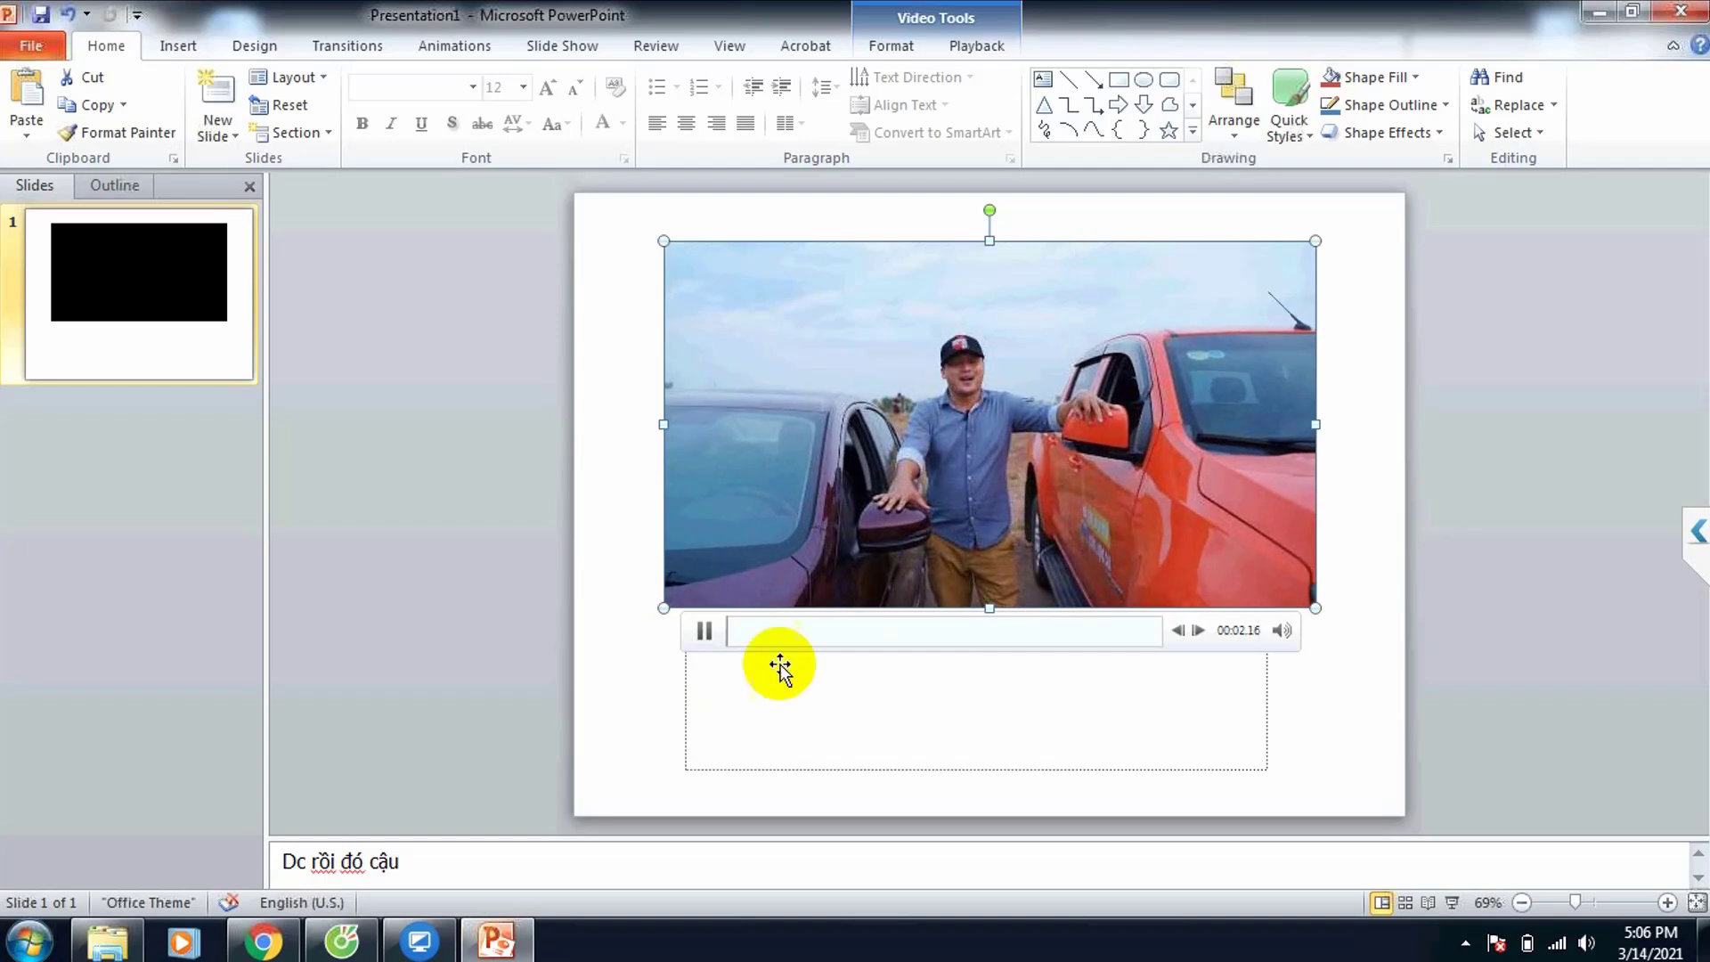
{"action": "left_click", "coordinate": [142, 409]}
- Add a new slide 2 and insert the car-parking video from Downloads onto it
{"action": "left_click", "coordinate": [225, 87]}
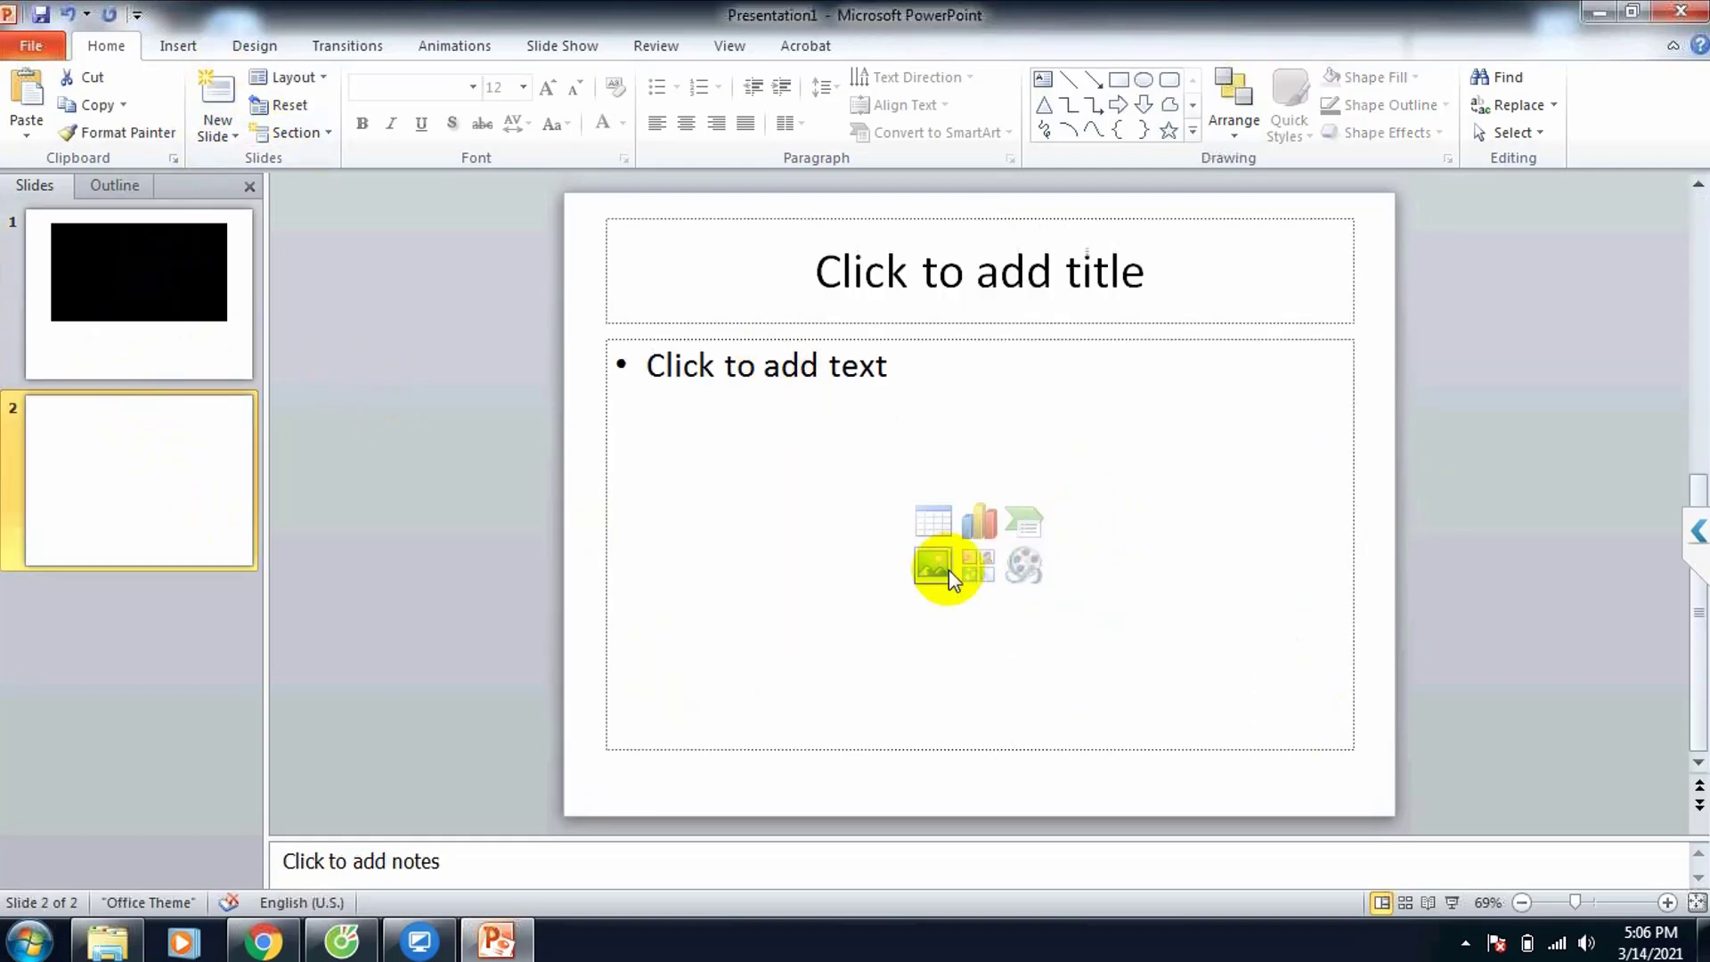
{"action": "left_click", "coordinate": [1022, 561]}
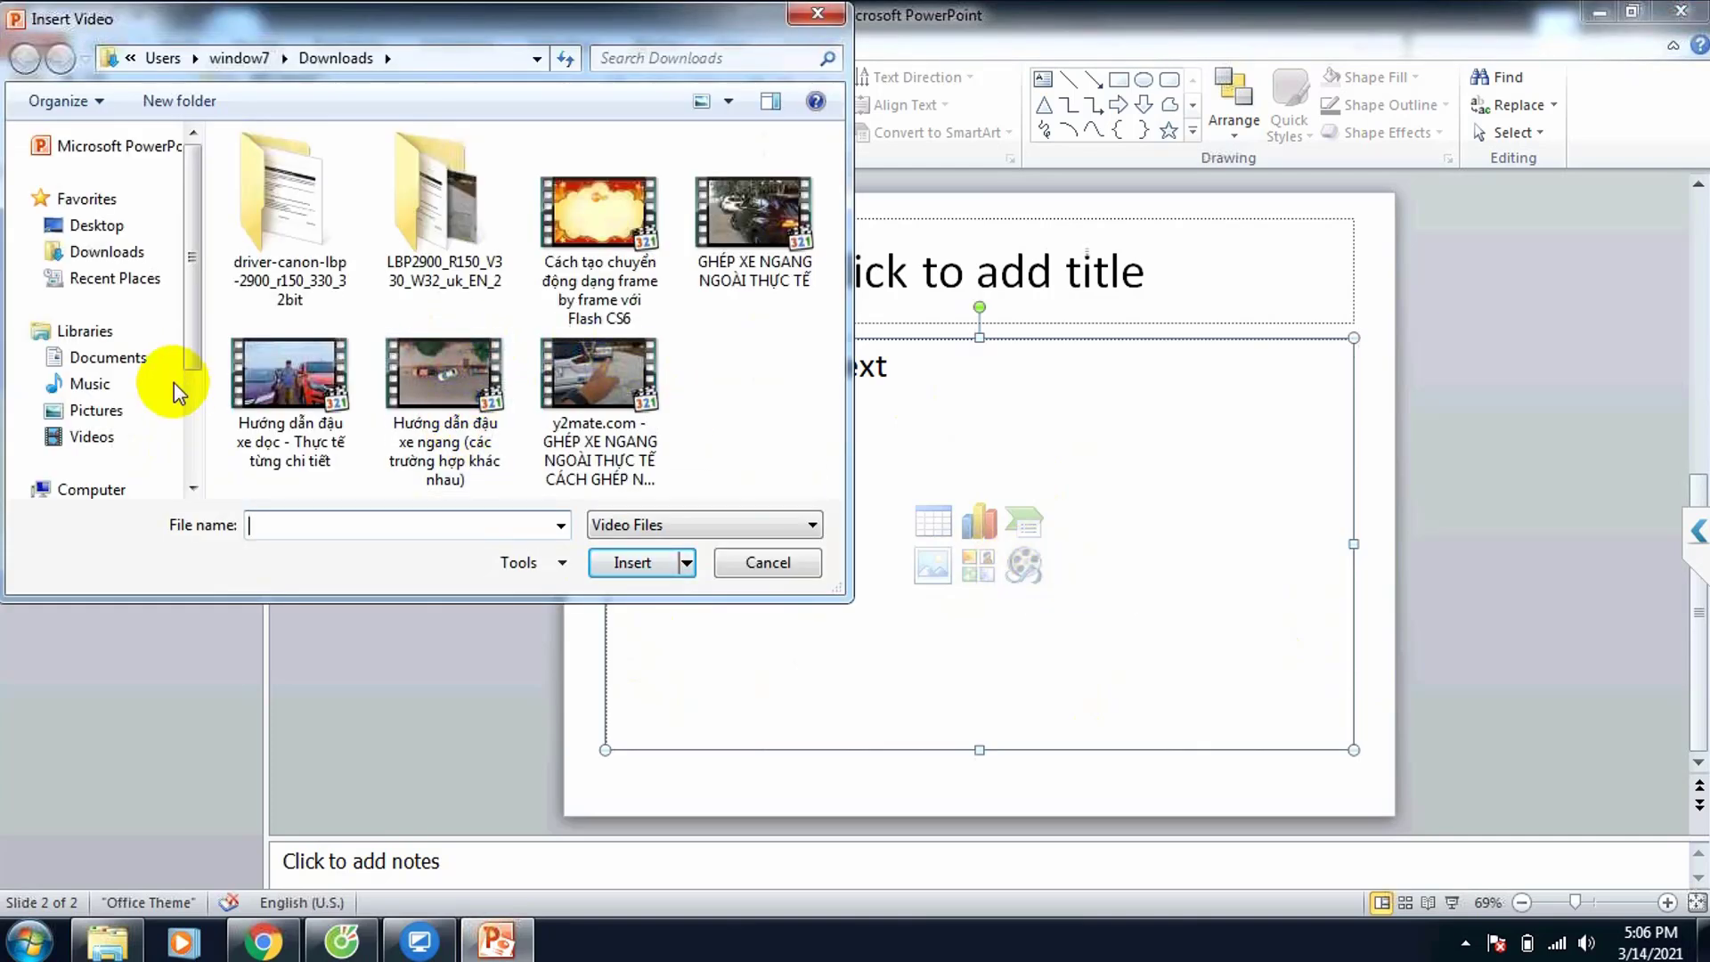
{"action": "double_click", "coordinate": [739, 230]}
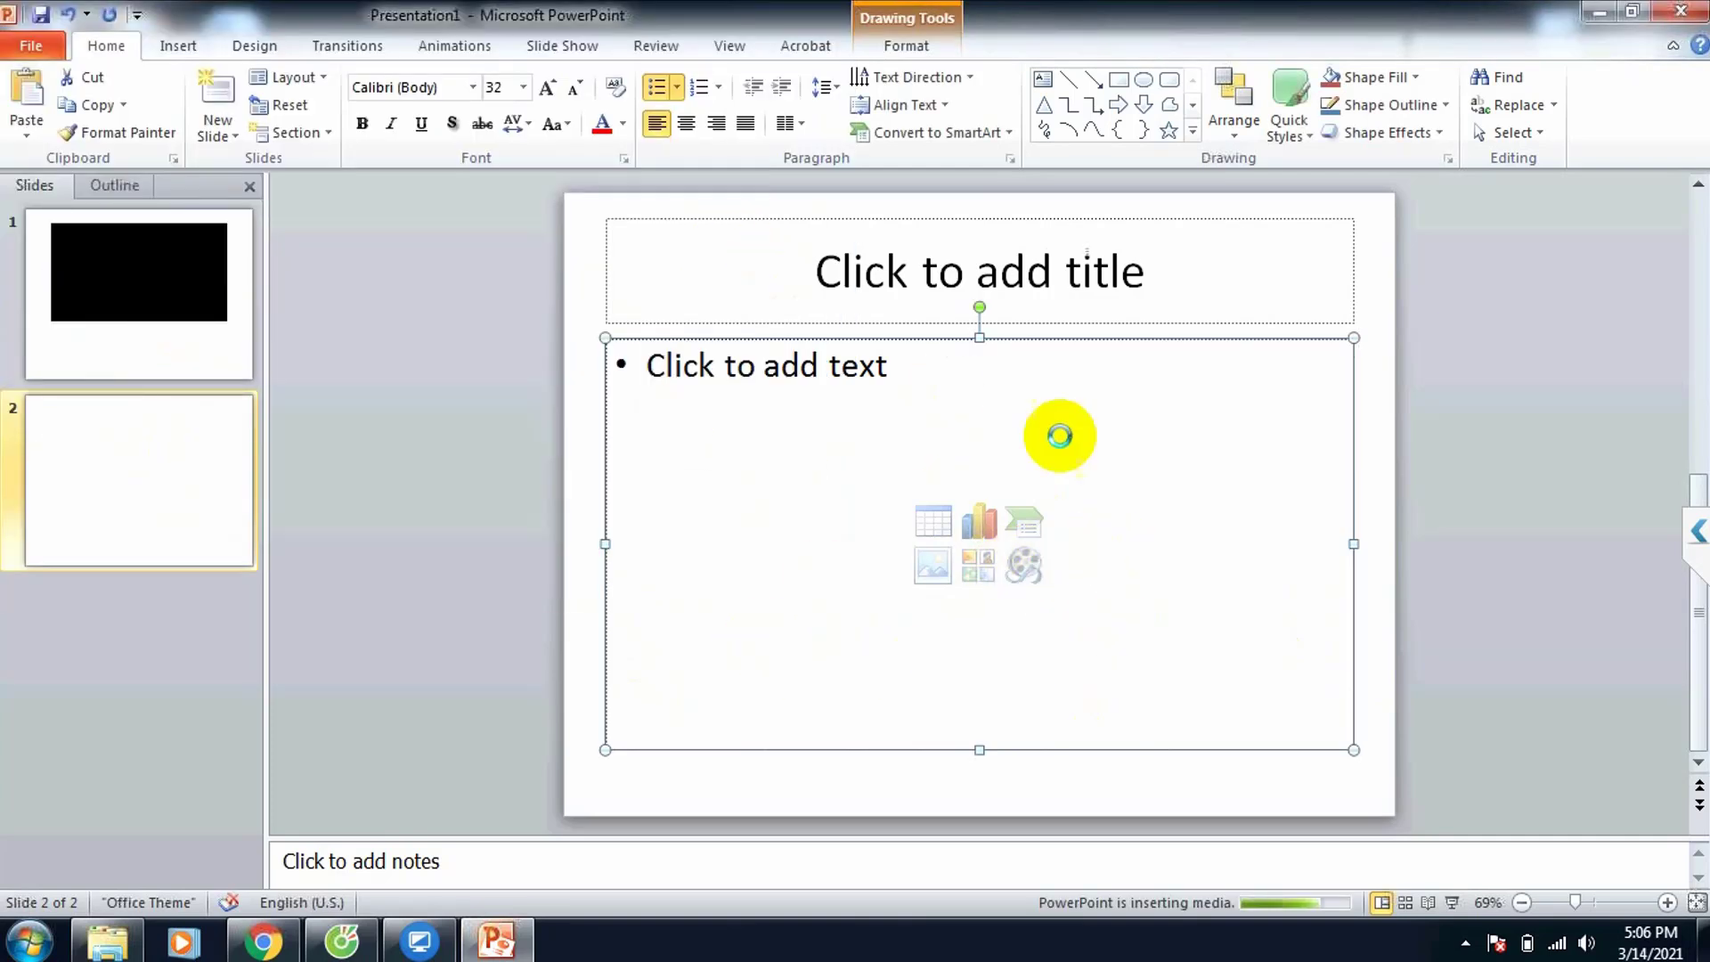